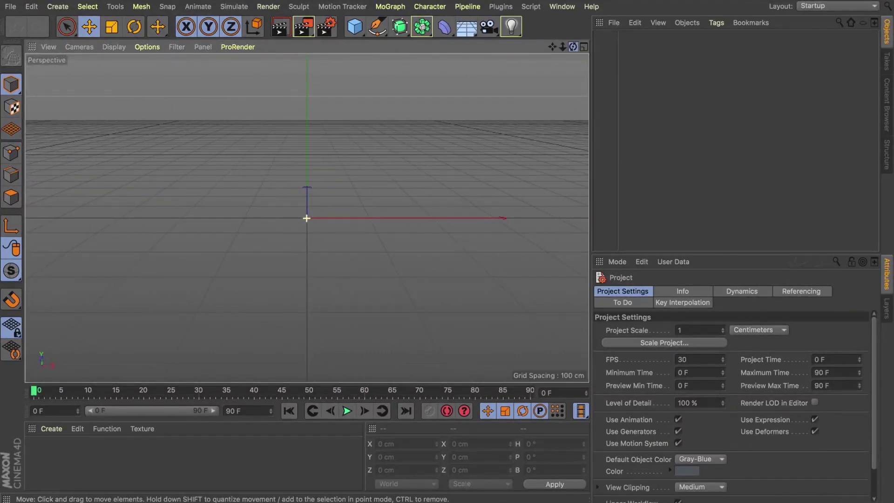
# Add a camera, look through it, and give it a Camera Calibrator tag
pyautogui.click(488, 27)
pyautogui.click(664, 37)
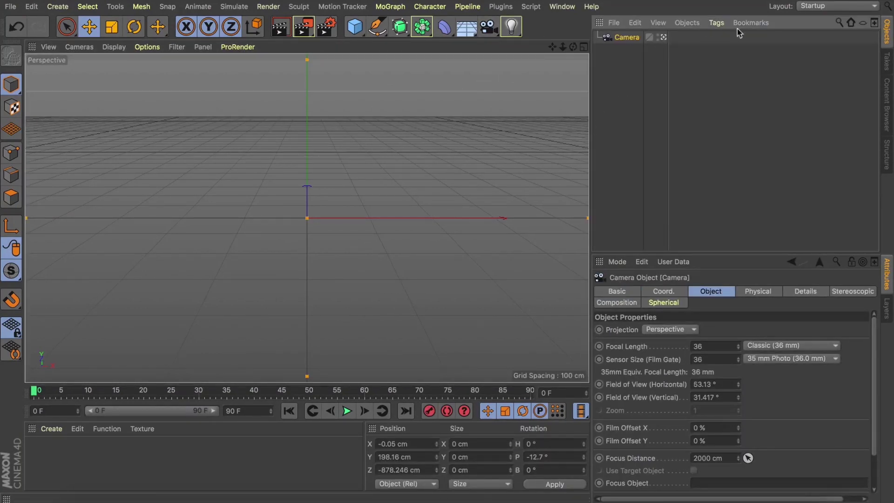
pyautogui.click(717, 23)
pyautogui.moveTo(728, 39)
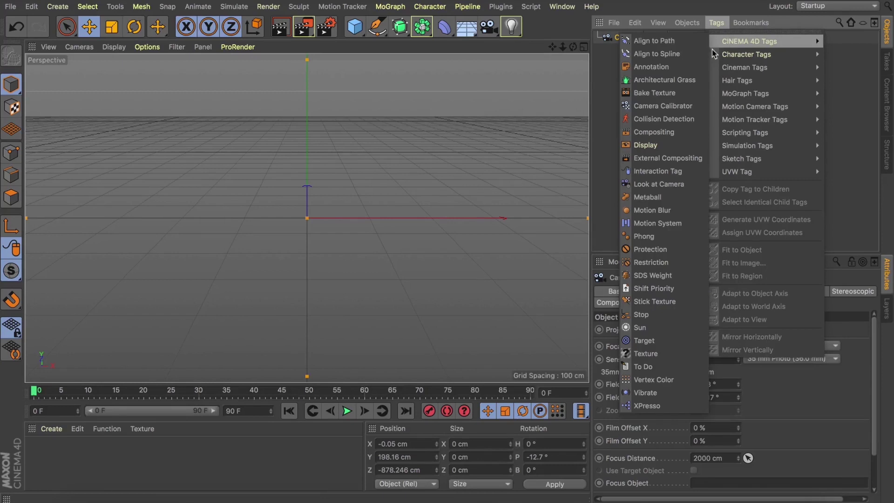
pyautogui.click(654, 110)
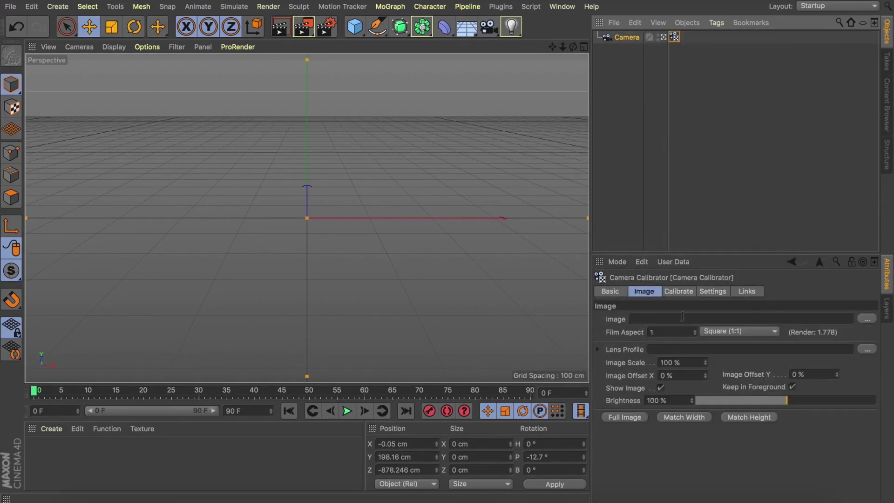
# Load light-black-and-white-tunnel-subway-hall-darkness-143128-pxhere.com.psd as the Camera Calibrator image after previewing it
pyautogui.click(867, 319)
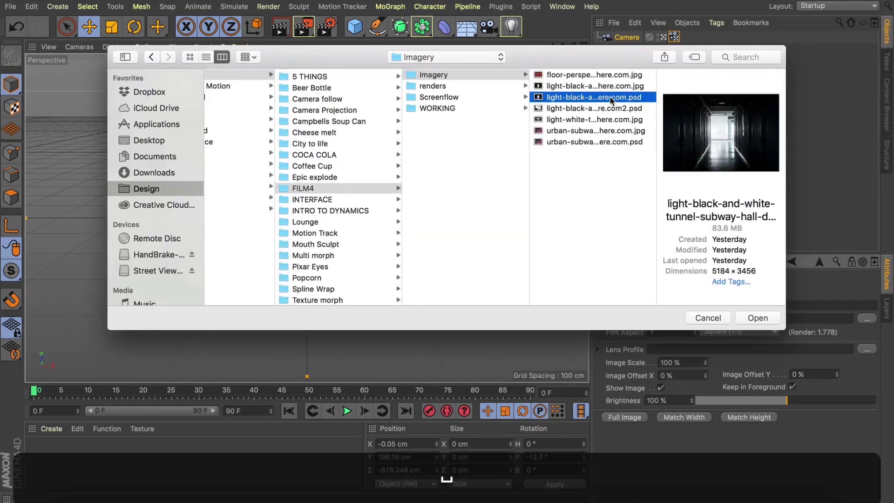
pyautogui.press('space')
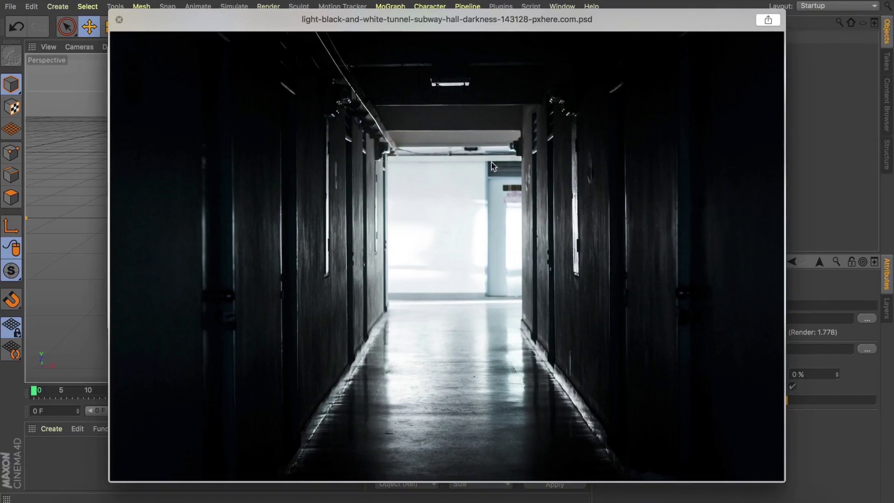
pyautogui.press('space')
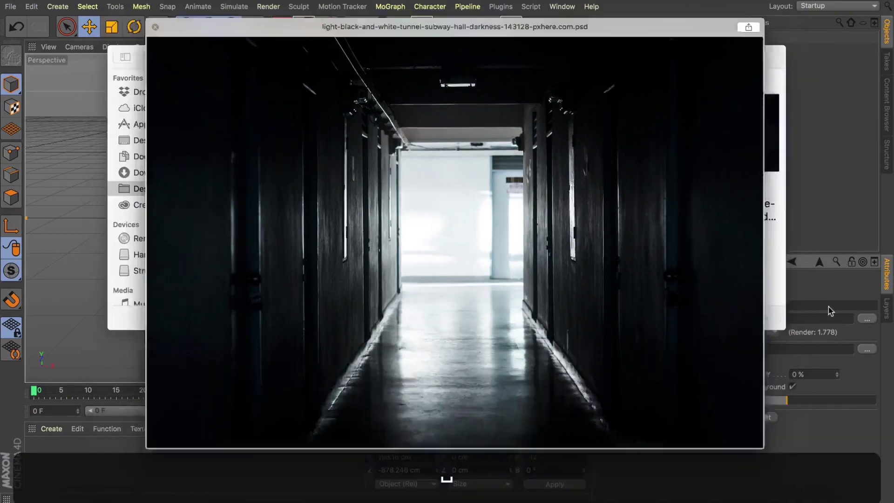
pyautogui.click(753, 317)
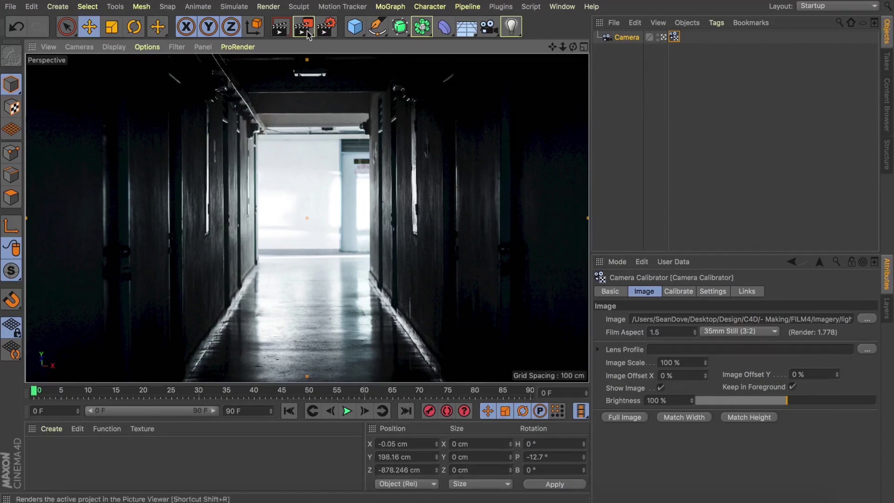
# Add a plane object at the scene origin, undoing a trial shift along X
pyautogui.moveTo(357, 28); pyautogui.dragTo(376, 56)
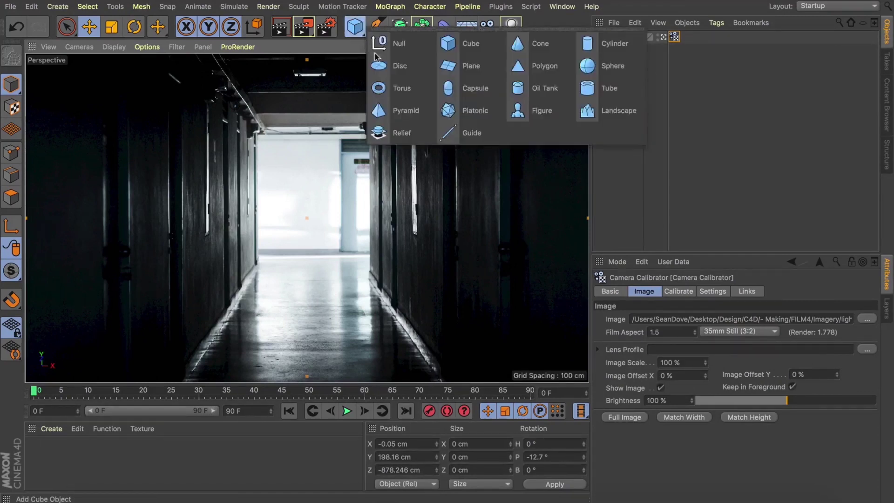
pyautogui.click(466, 66)
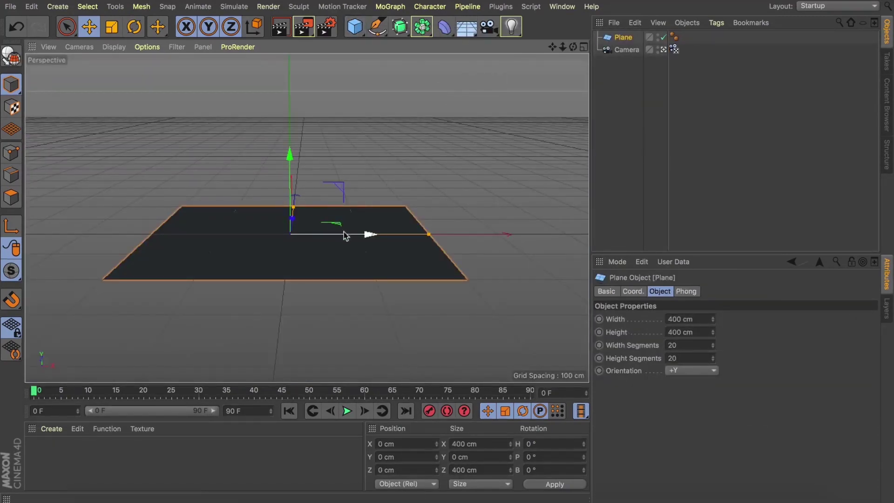
pyautogui.moveTo(359, 235)
pyautogui.mouseDown()
pyautogui.moveTo(399, 234)
pyautogui.moveTo(369, 233)
pyautogui.mouseUp()
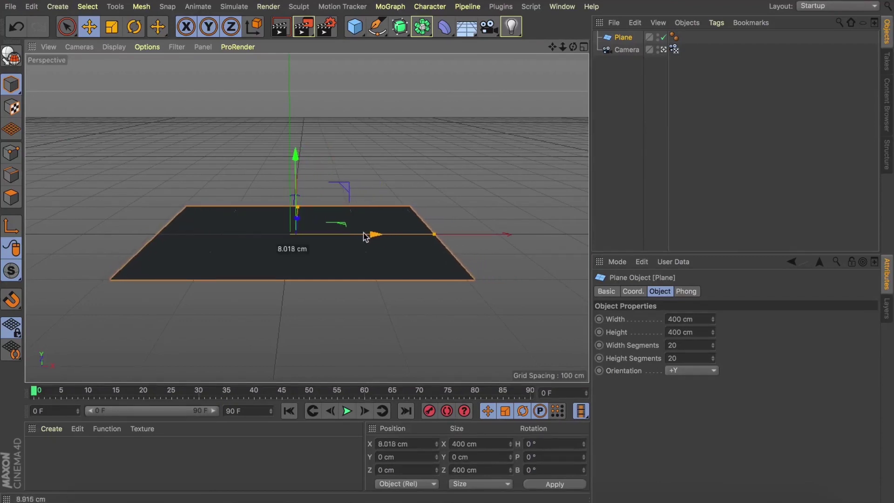
pyautogui.press('super+z')
# Reposition and rotate the camera against the calibrator image so the plane lies over the corridor floor
pyautogui.click(674, 49)
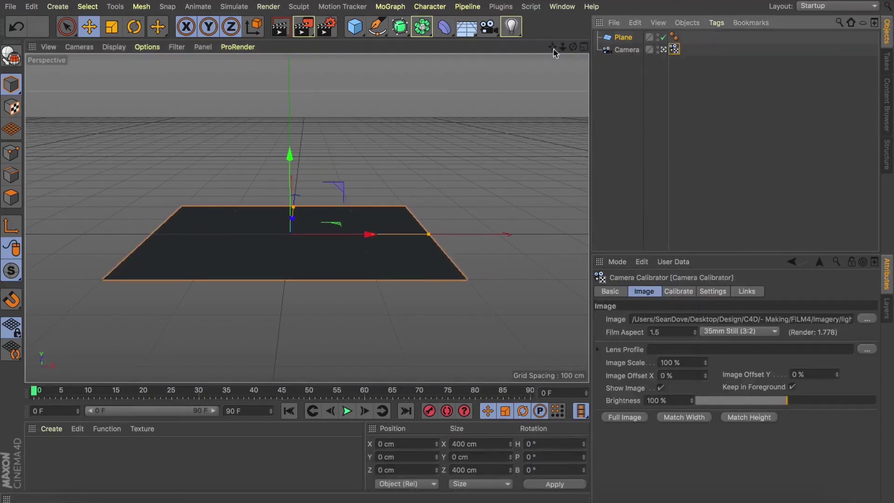
pyautogui.moveTo(552, 47); pyautogui.dragTo(553, 48)
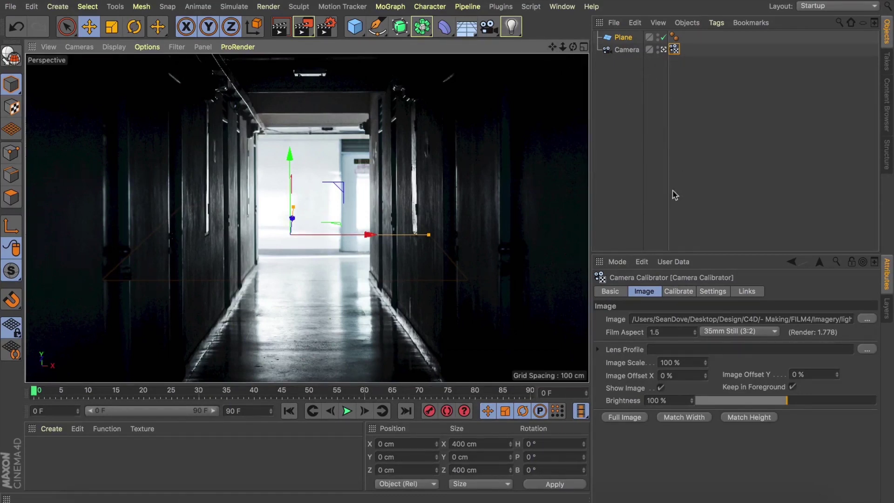
pyautogui.moveTo(574, 47); pyautogui.dragTo(580, 83)
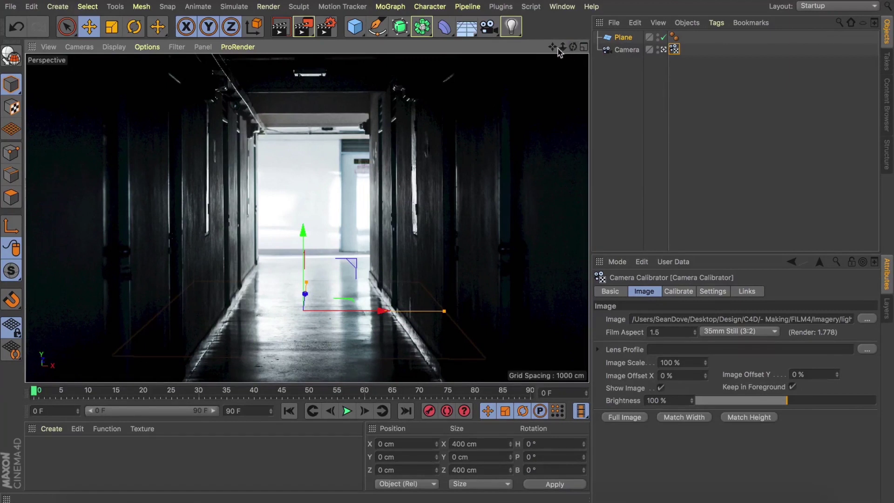
pyautogui.moveTo(574, 47); pyautogui.dragTo(563, 50)
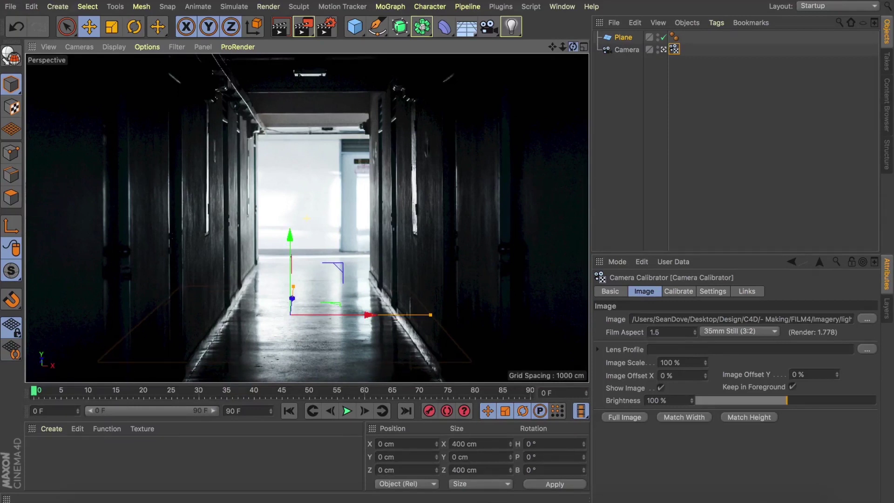
# Narrow the plane from its right edge to about 289 cm wide, toward the corridor's floor width
pyautogui.click(464, 210)
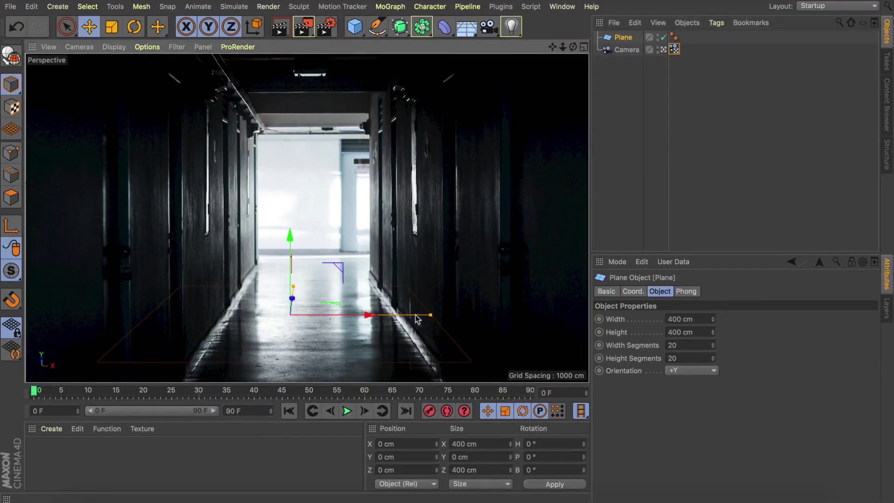
pyautogui.click(644, 184)
pyautogui.click(623, 38)
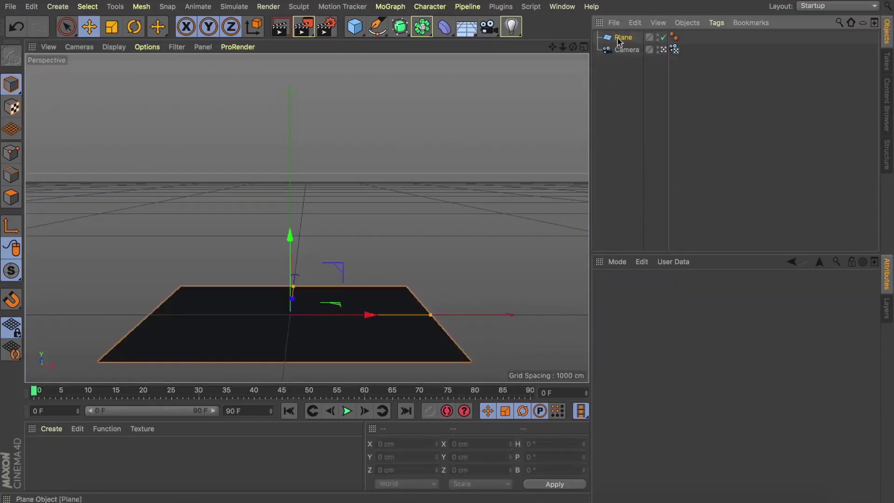
pyautogui.moveTo(427, 316); pyautogui.dragTo(387, 315)
# Create a camera mapping tag and a background object from the Camera Calibrator
pyautogui.click(674, 50)
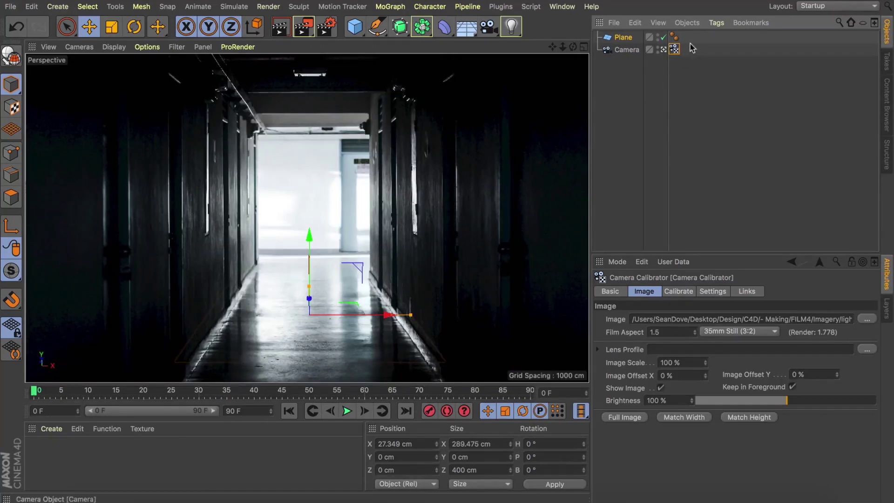
pyautogui.click(680, 292)
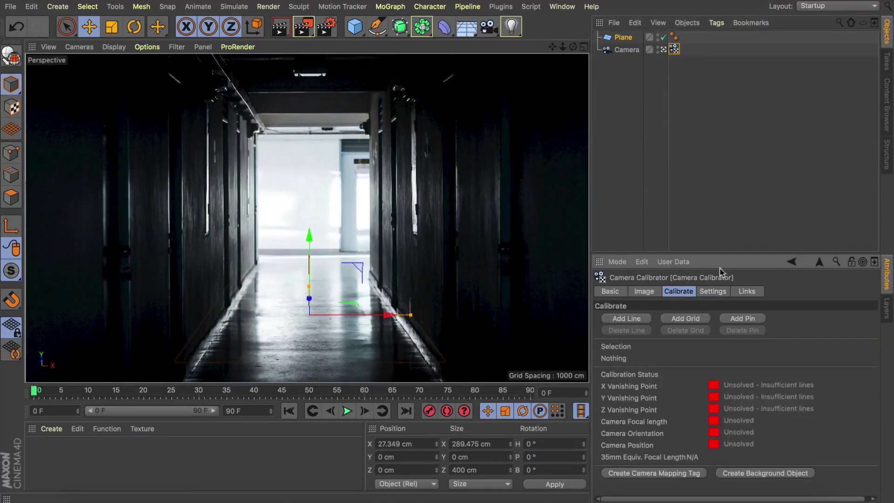
pyautogui.click(681, 473)
pyautogui.click(756, 474)
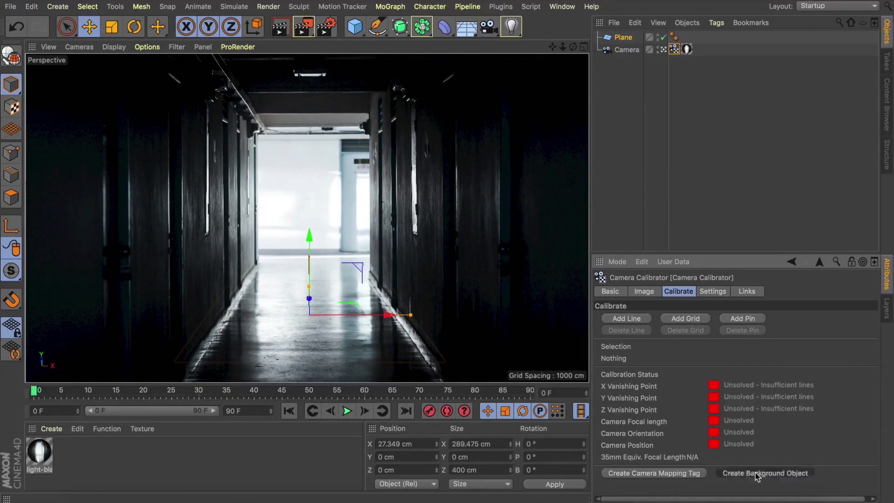
# Narrow the plane further to about 265 cm wide to match the corridor floor in the background
pyautogui.click(657, 81)
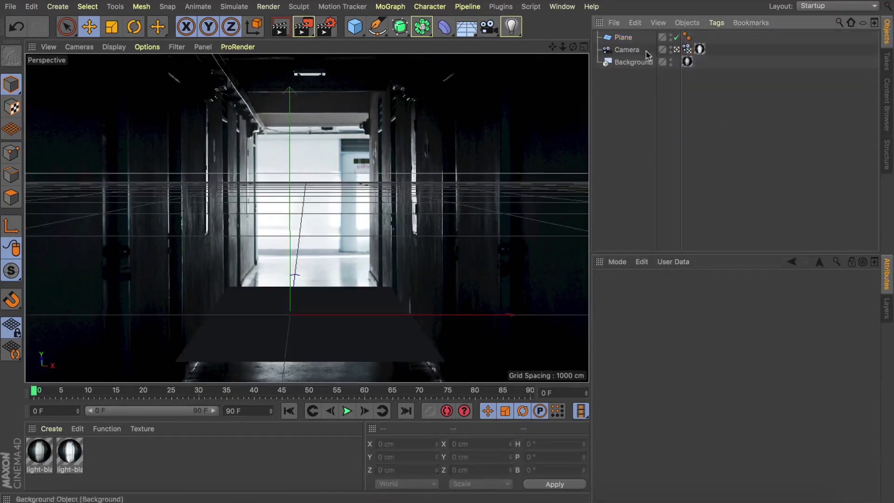
pyautogui.click(624, 37)
pyautogui.moveTo(413, 317)
pyautogui.mouseDown()
pyautogui.moveTo(391, 316)
pyautogui.moveTo(406, 317)
pyautogui.mouseUp()
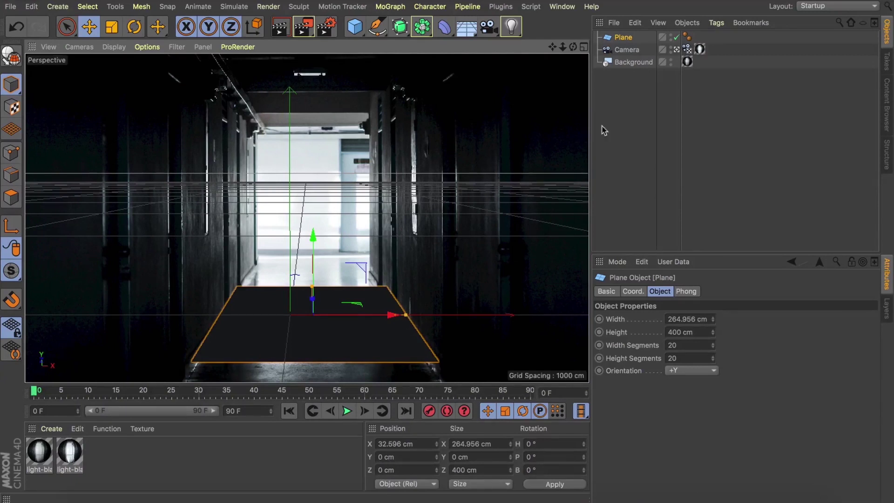
# Set the plane's width segments and height segments to 1
pyautogui.click(681, 347)
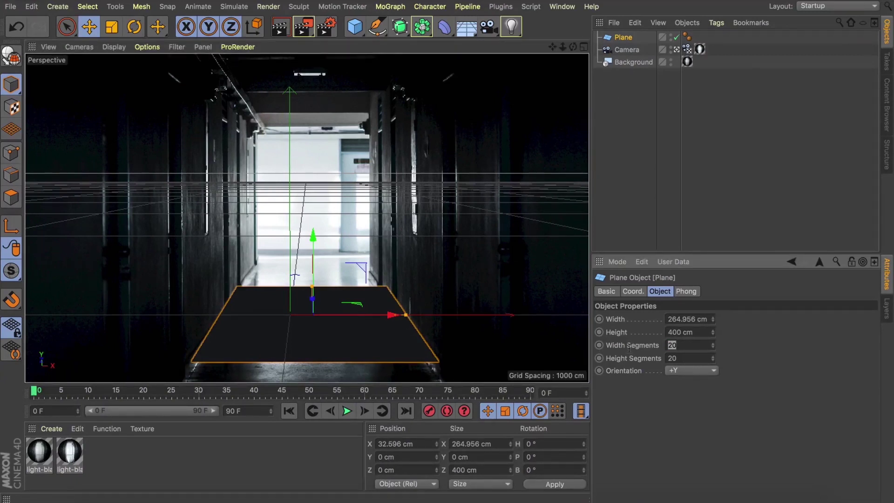
pyautogui.write('1')
pyautogui.press('Tab')
pyautogui.write('1')
pyautogui.press('Tab')
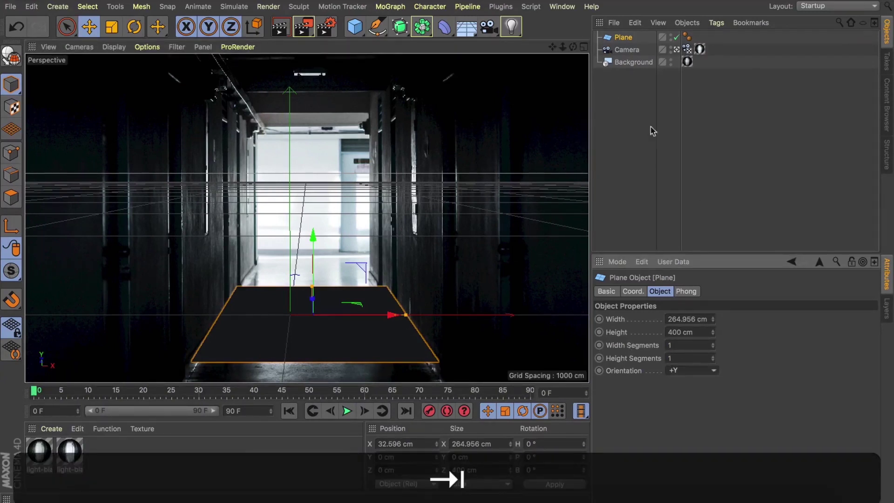
# Group the plane under a null and copy the camera's camera mapping texture tag onto the null
pyautogui.click(614, 38)
pyautogui.press('alt')
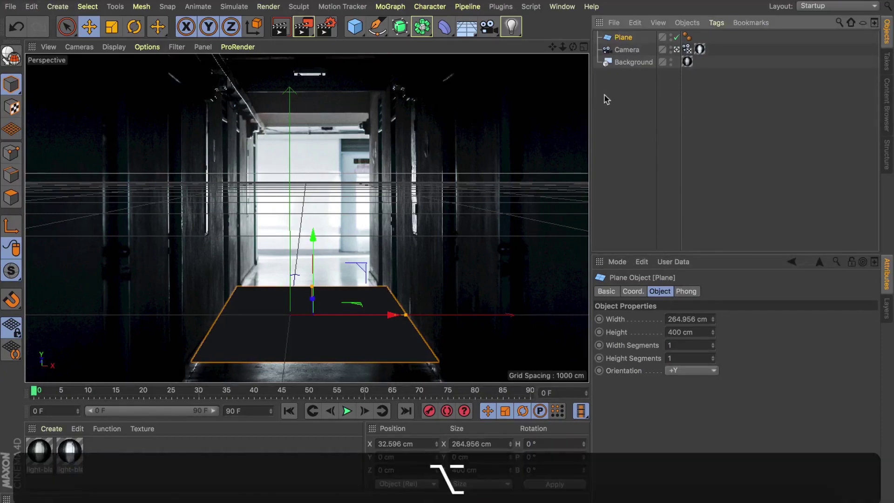
pyautogui.hotkey('alt', 'g')
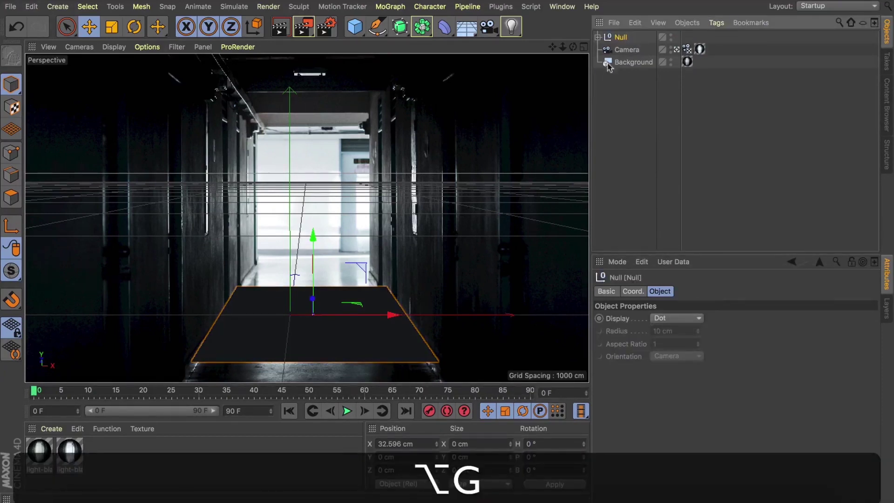
pyautogui.click(598, 37)
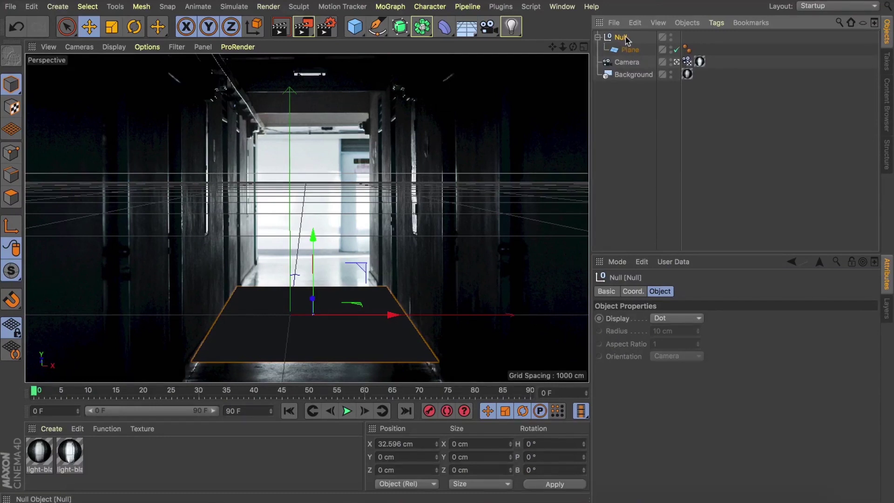
pyautogui.keyDown('super'); pyautogui.moveTo(701, 62); pyautogui.dragTo(629, 38); pyautogui.keyUp('super')
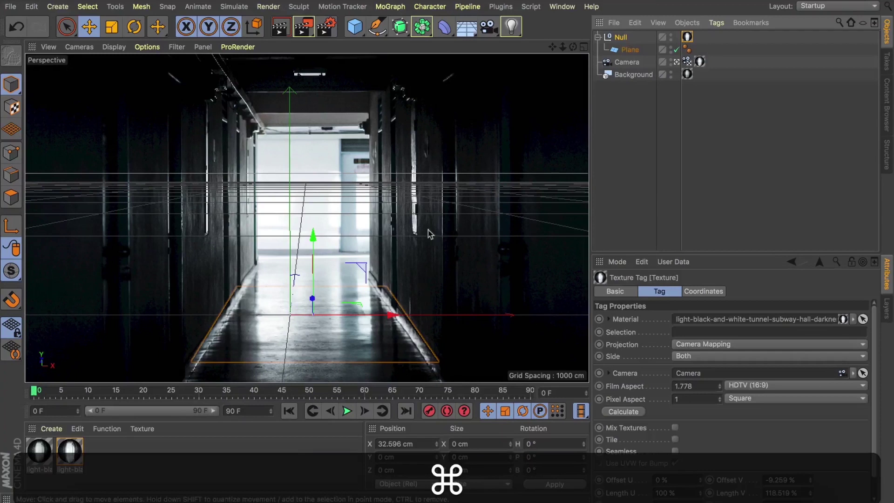
# Lower the plane to about -14 cm in Y and make it editable
pyautogui.click(631, 50)
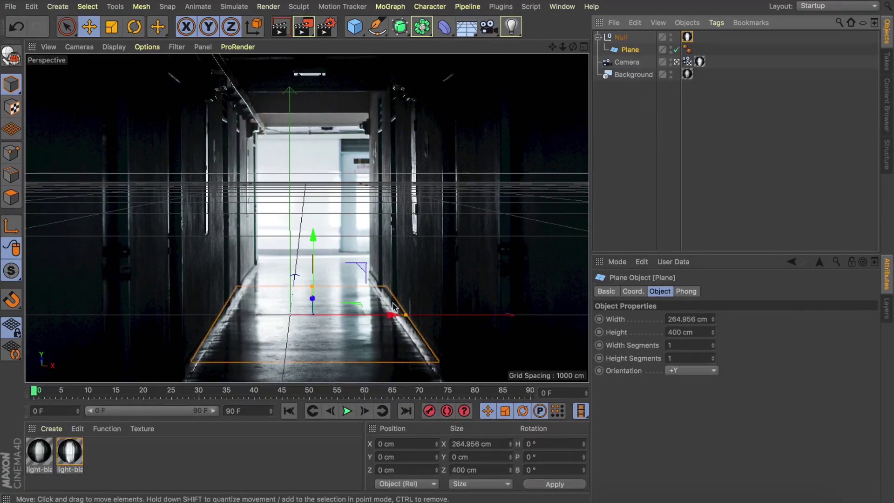
pyautogui.moveTo(314, 245)
pyautogui.mouseDown()
pyautogui.moveTo(311, 266)
pyautogui.moveTo(313, 256)
pyautogui.mouseUp()
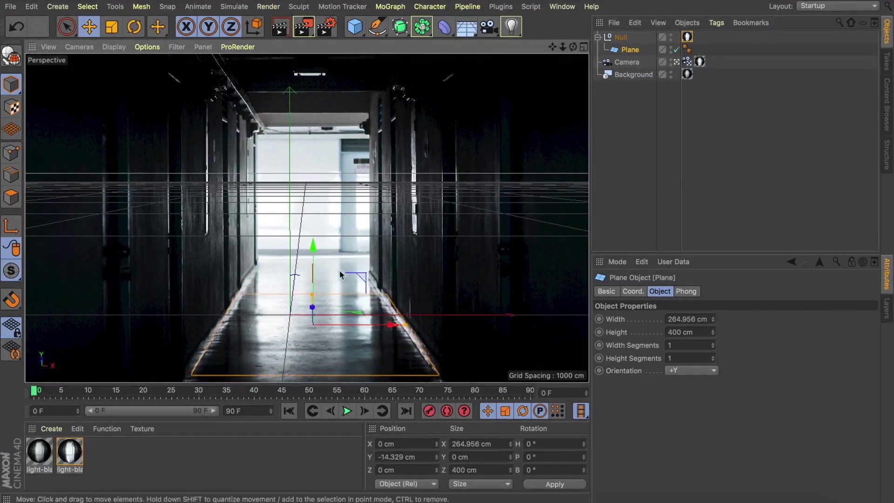
pyautogui.press('c')
# Move the plane's far and near edges along Z to span the corridor floor, making it about 963 cm long
pyautogui.click(11, 175)
pyautogui.click(279, 295)
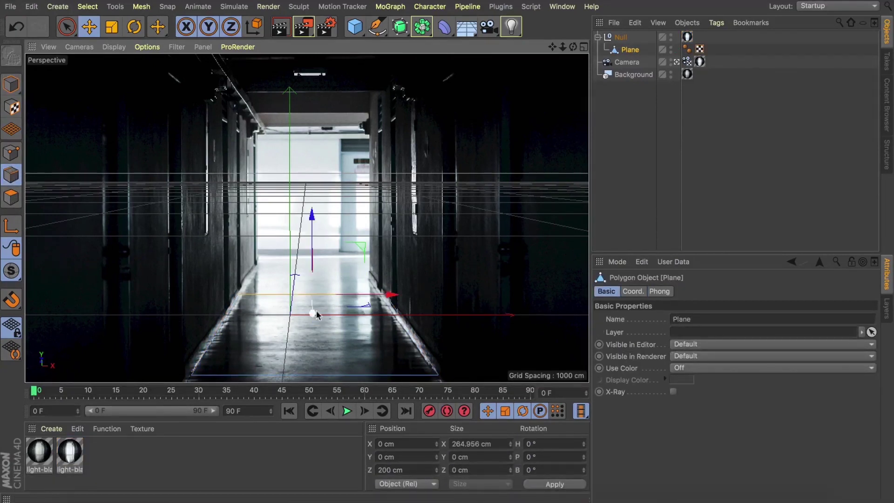
pyautogui.moveTo(312, 313); pyautogui.dragTo(309, 269)
pyautogui.click(301, 376)
pyautogui.moveTo(314, 355); pyautogui.dragTo(312, 387)
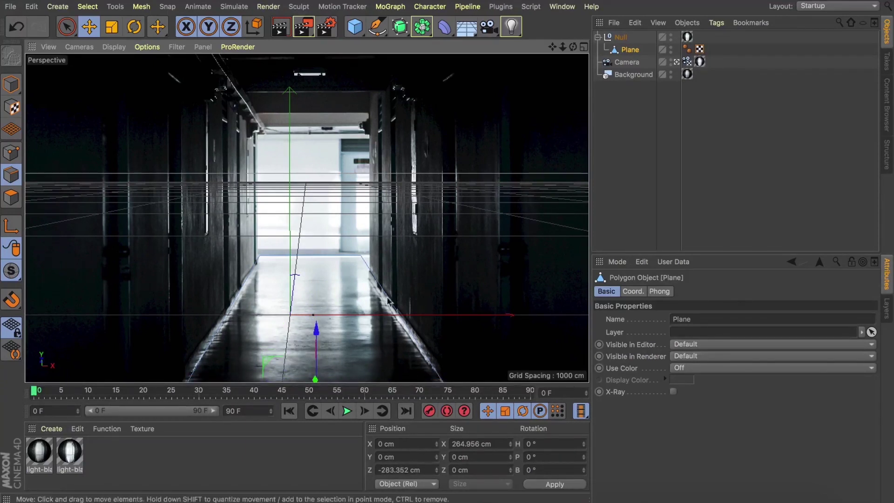
# Inspect the projected floor plane with the background temporarily hidden, and restore the background's visibility
pyautogui.keyDown('alt'); pyautogui.click(671, 75); pyautogui.keyUp('alt')
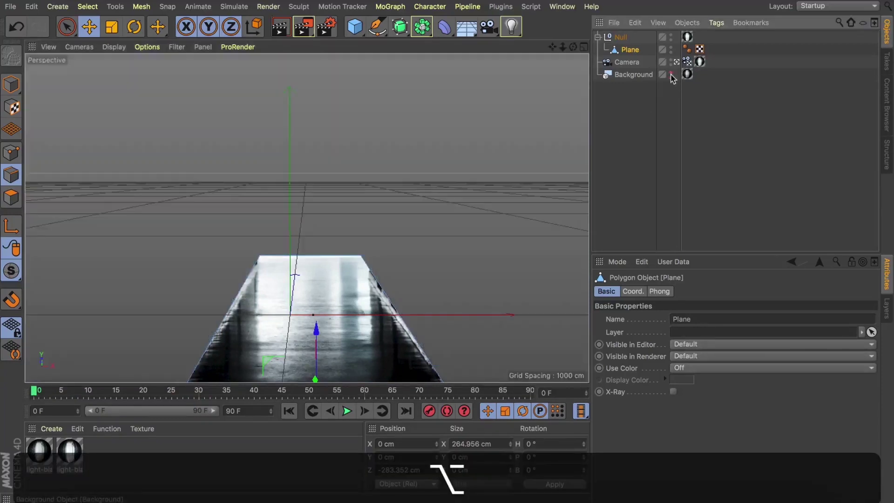
pyautogui.click(659, 102)
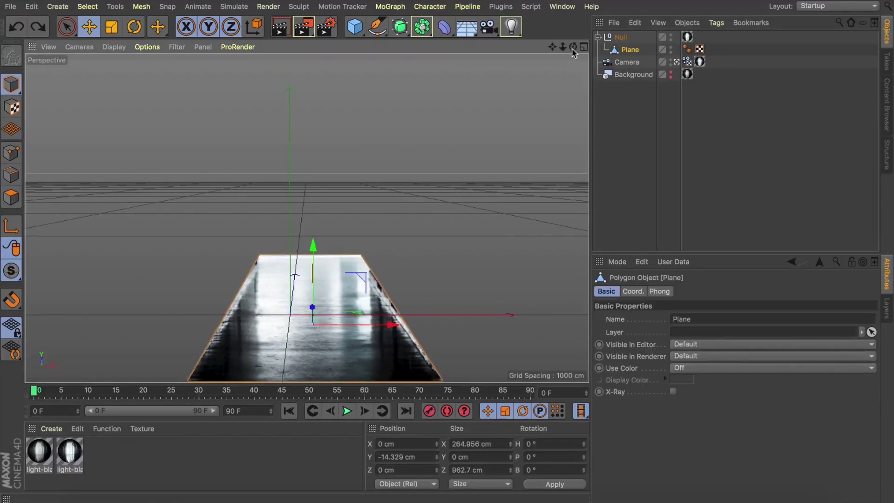
pyautogui.moveTo(573, 47); pyautogui.dragTo(573, 70)
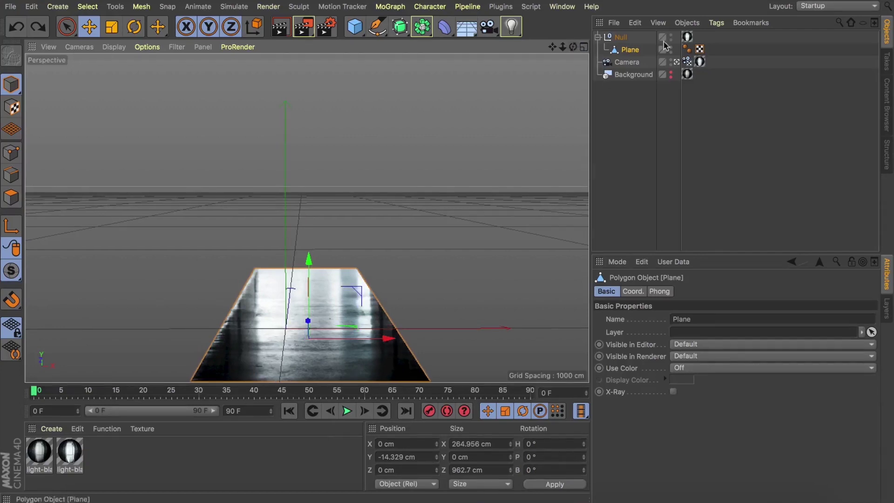
pyautogui.keyDown('alt'); pyautogui.click(671, 74); pyautogui.keyUp('alt')
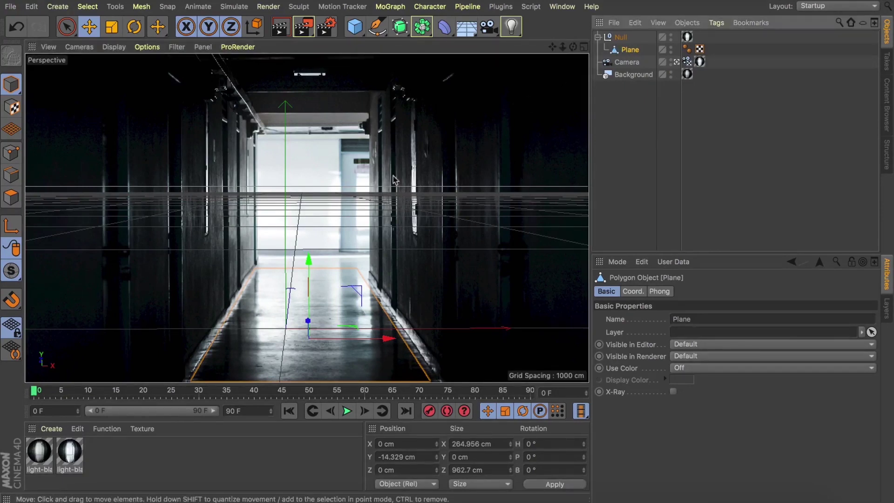
# Reposition the plane to about X 1.7 cm and Y -1.1 cm, and move its far edge to about Z 831 cm
pyautogui.moveTo(309, 259); pyautogui.dragTo(310, 248)
pyautogui.moveTo(386, 329); pyautogui.dragTo(384, 332)
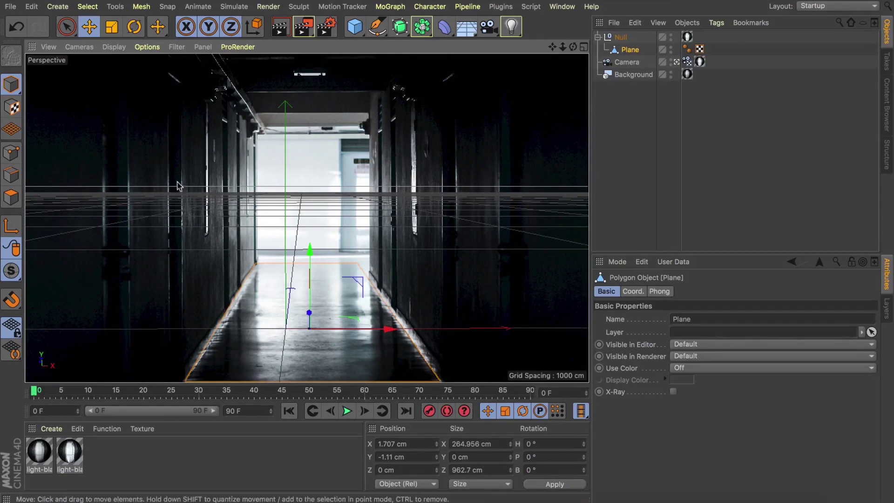
pyautogui.click(11, 174)
pyautogui.click(316, 264)
pyautogui.moveTo(307, 276); pyautogui.dragTo(308, 271)
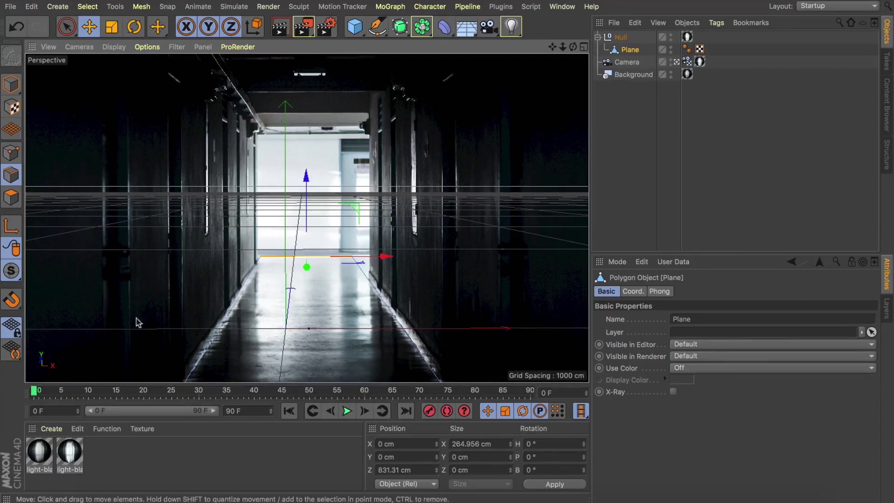
# Add a Protection tag to the camera so it cannot be moved
pyautogui.click(627, 62)
pyautogui.click(716, 23)
pyautogui.moveTo(731, 40)
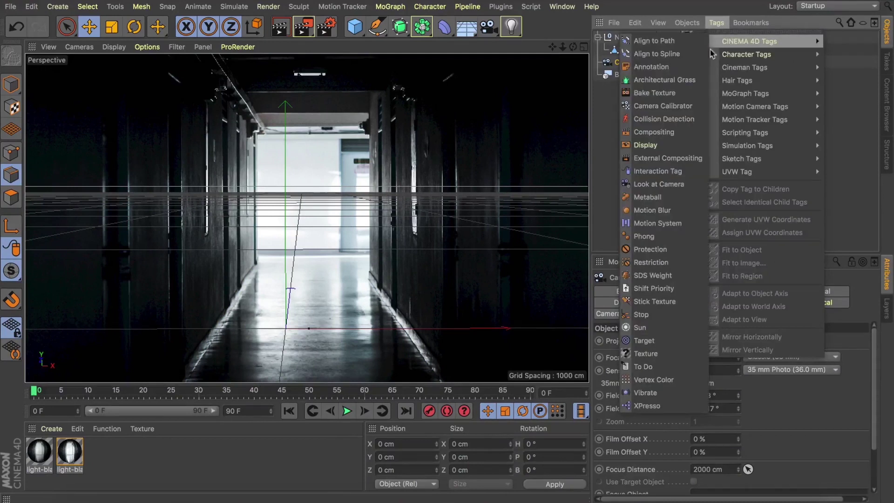
pyautogui.click(650, 249)
pyautogui.click(657, 121)
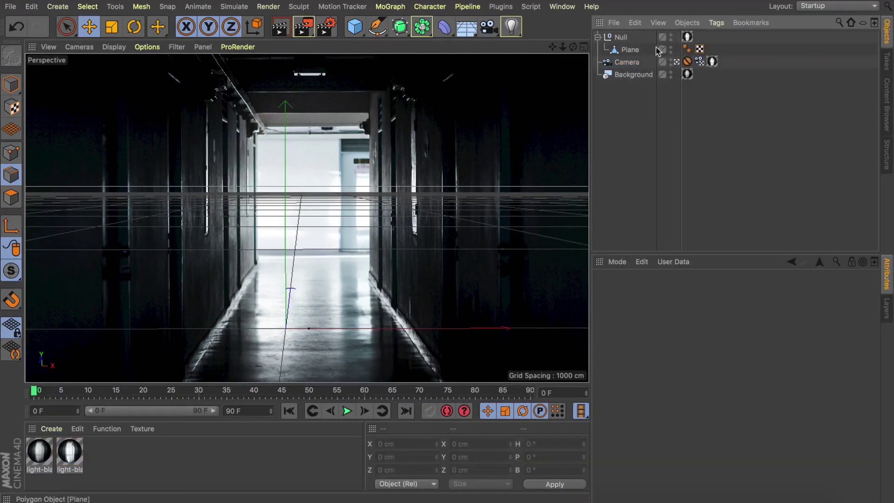
# Loop-cut the floor plane across the corridor where the side passages open, at about 35.3% and 70.2% offset
pyautogui.click(627, 50)
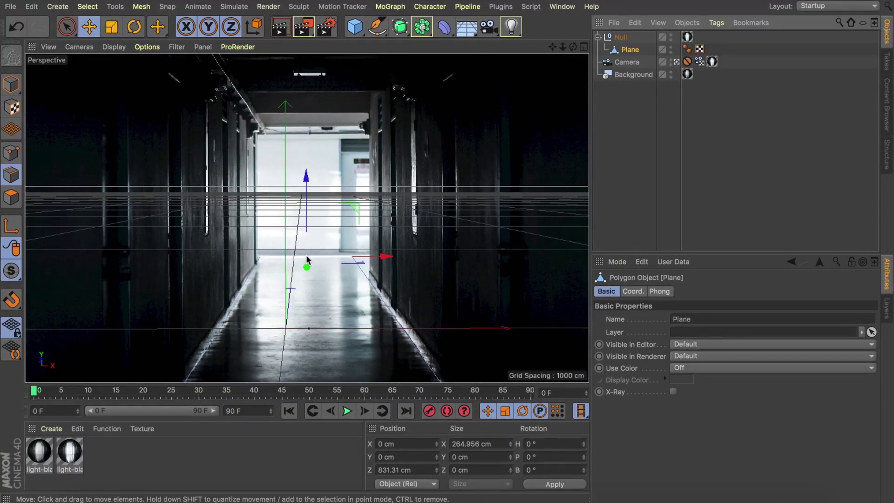
pyautogui.press('k')
pyautogui.press('l')
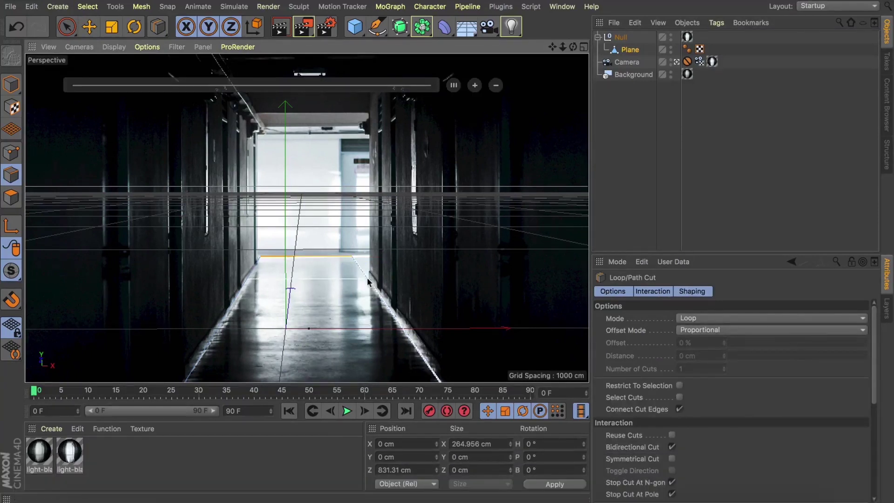
pyautogui.click(367, 278)
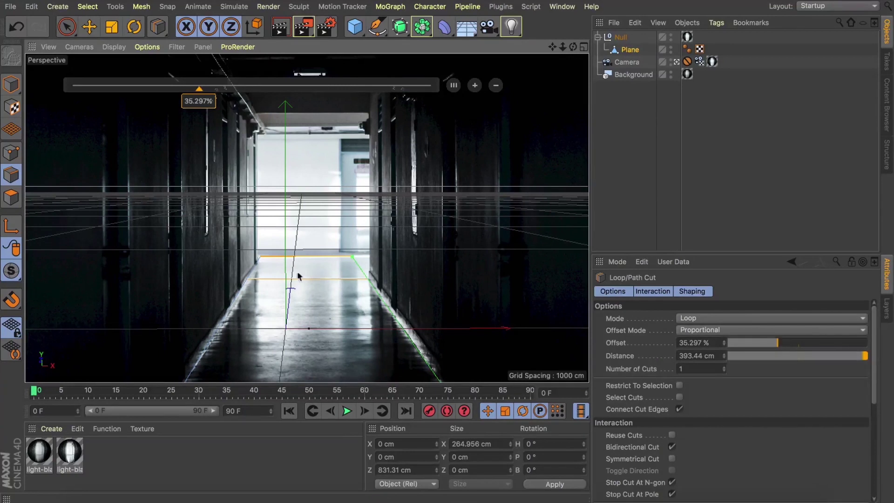
pyautogui.click(257, 261)
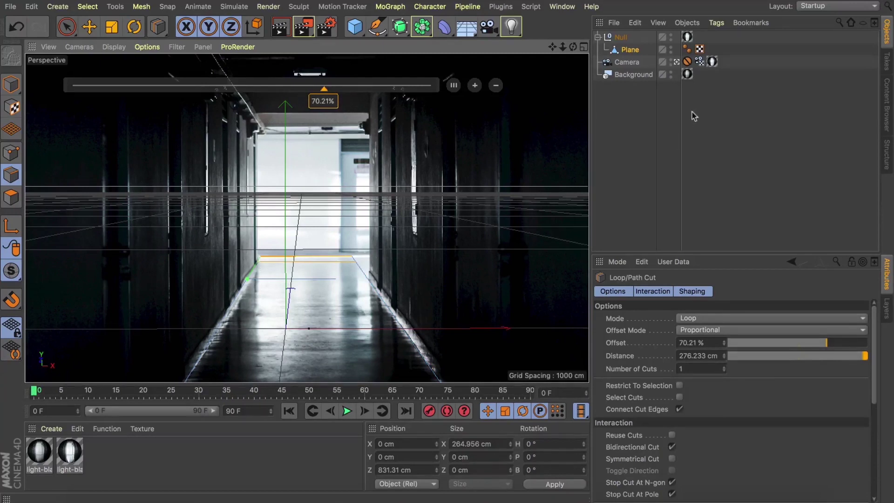
# Examine the cut floor plane from outside the camera view with the background hidden
pyautogui.click(676, 62)
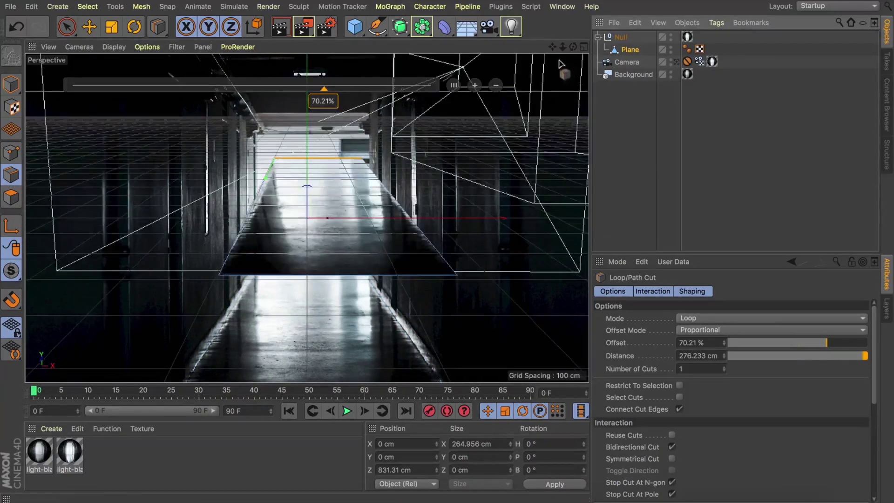
pyautogui.moveTo(573, 48); pyautogui.dragTo(489, 64)
pyautogui.moveTo(562, 47)
pyautogui.mouseDown()
pyautogui.moveTo(531, 51)
pyautogui.moveTo(552, 48)
pyautogui.mouseUp()
pyautogui.press('e')
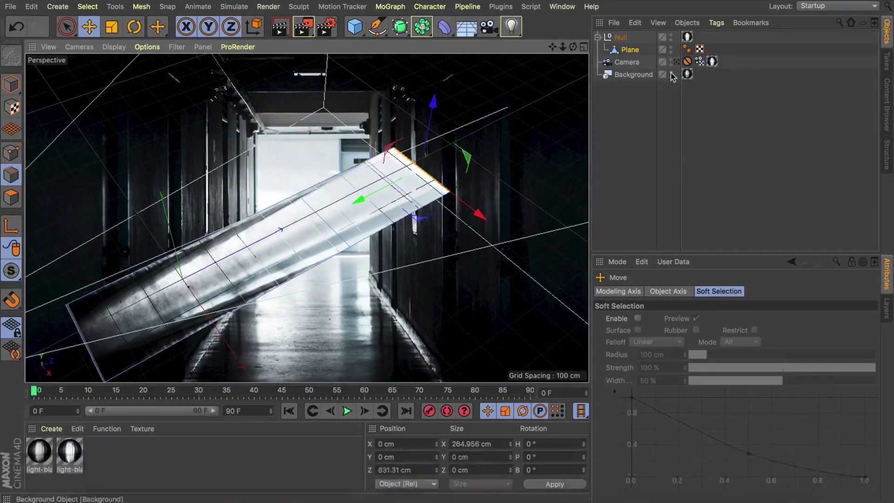
pyautogui.keyDown('alt'); pyautogui.click(670, 73); pyautogui.keyUp('alt')
pyautogui.moveTo(573, 48); pyautogui.dragTo(576, 49)
pyautogui.press('a')
pyautogui.click(620, 93)
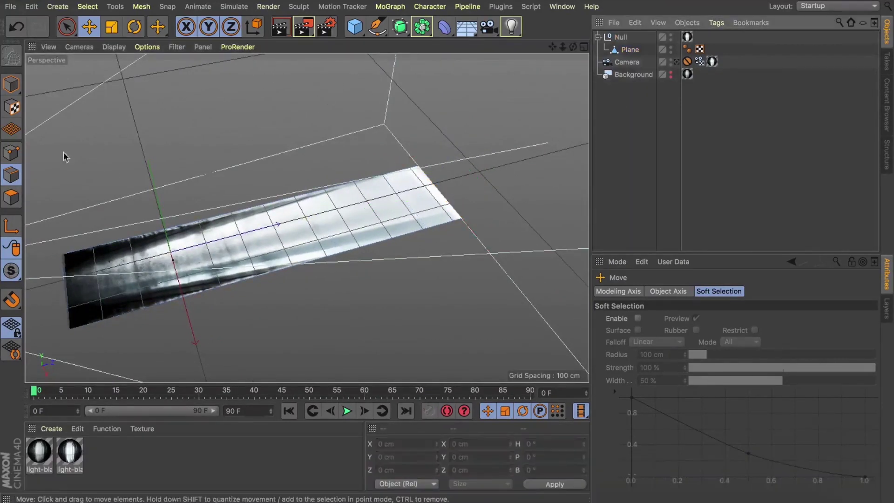
# Select the floor plane's side edges near its far end, and return to the camera view with the background shown
pyautogui.click(624, 51)
pyautogui.click(431, 228)
pyautogui.keyDown('shift'); pyautogui.click(398, 173); pyautogui.keyUp('shift')
pyautogui.keyDown('shift'); pyautogui.click(398, 238); pyautogui.keyUp('shift')
pyautogui.moveTo(573, 47); pyautogui.dragTo(574, 47)
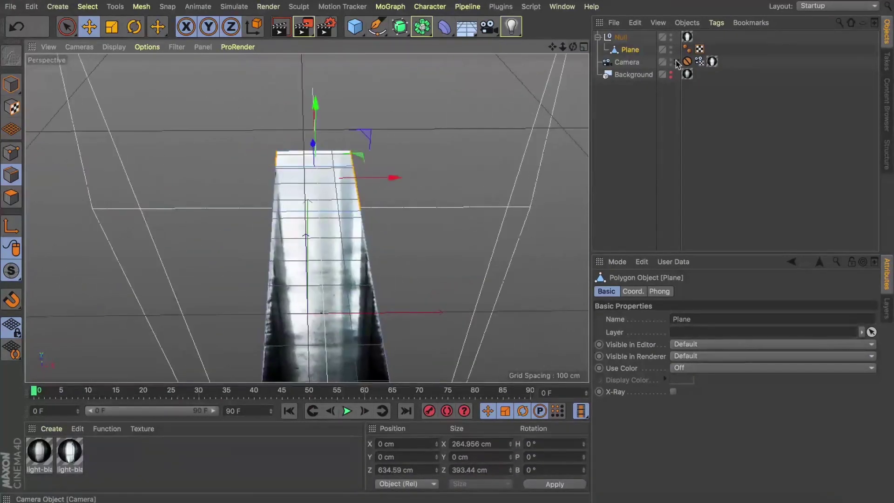
pyautogui.click(676, 61)
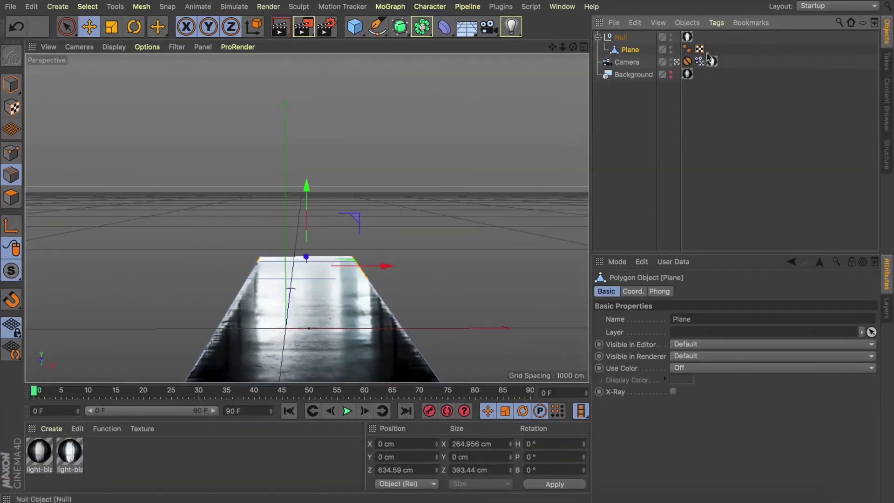
pyautogui.keyDown('alt'); pyautogui.click(672, 74); pyautogui.keyUp('alt')
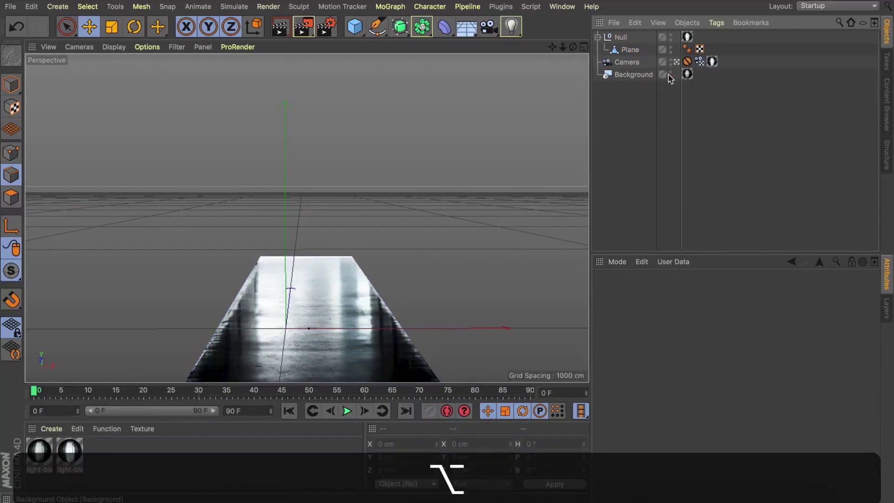
pyautogui.keyDown('alt'); pyautogui.click(671, 75); pyautogui.keyUp('alt')
# Extrude only the right-hand far side edges of the floor with a 0 cm offset and move them outward to about X 443 cm
pyautogui.click(636, 51)
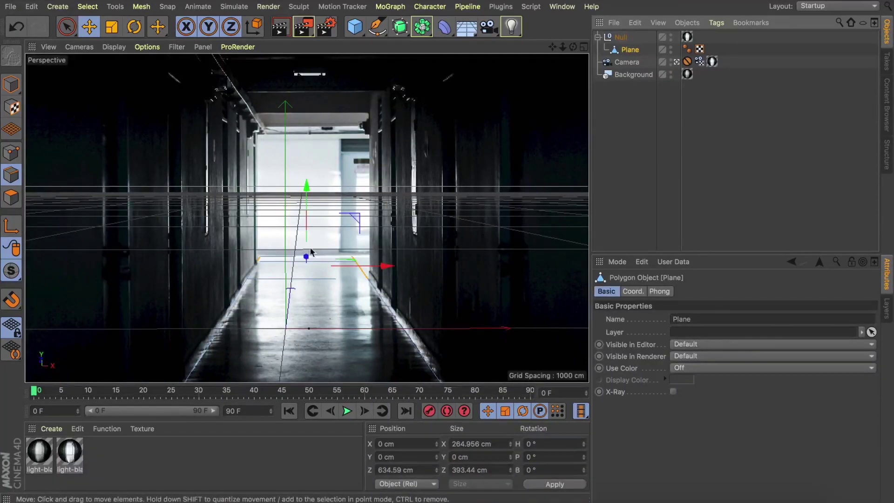
pyautogui.moveTo(258, 262); pyautogui.dragTo(379, 266)
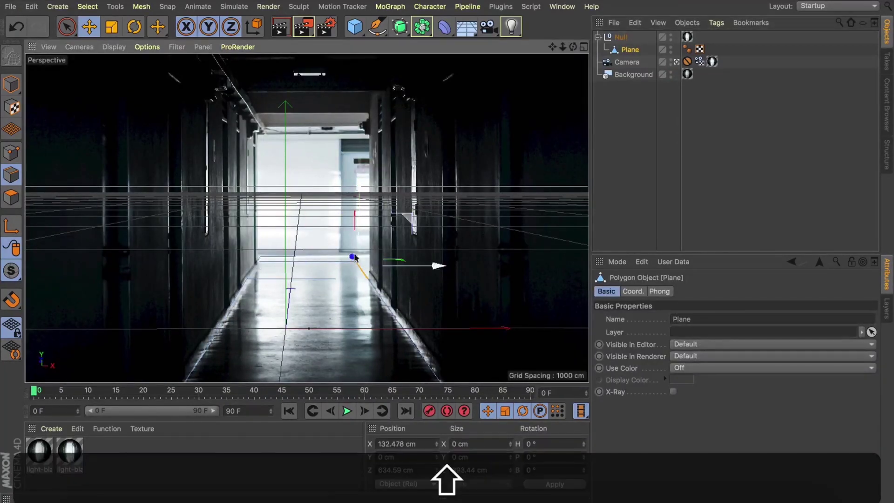
pyautogui.press('d')
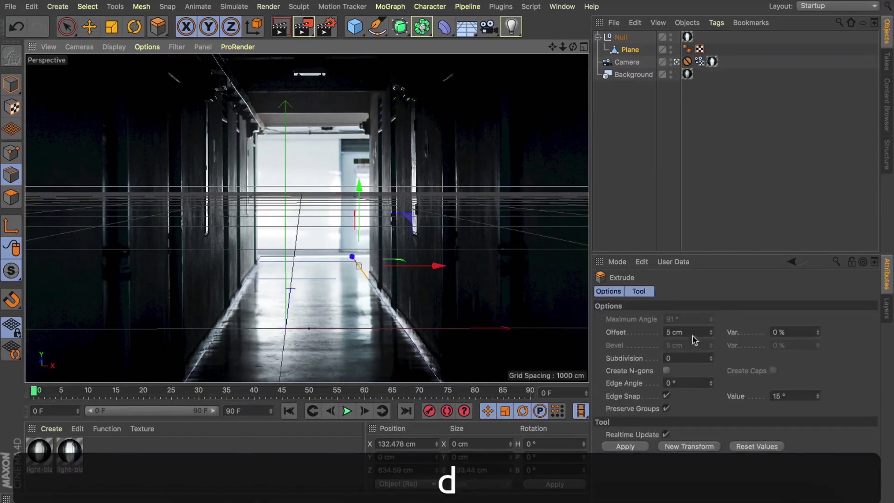
pyautogui.moveTo(694, 333); pyautogui.dragTo(603, 330)
pyautogui.write('0')
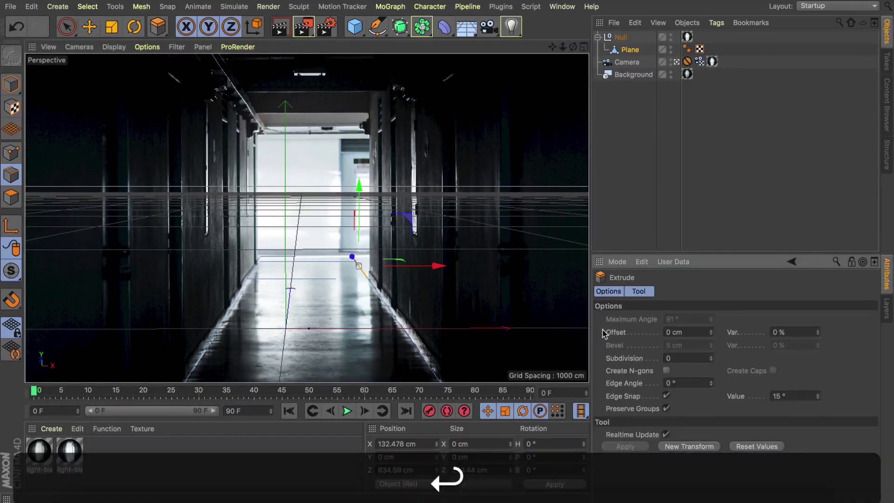
pyautogui.moveTo(436, 266); pyautogui.dragTo(557, 264)
pyautogui.press('e')
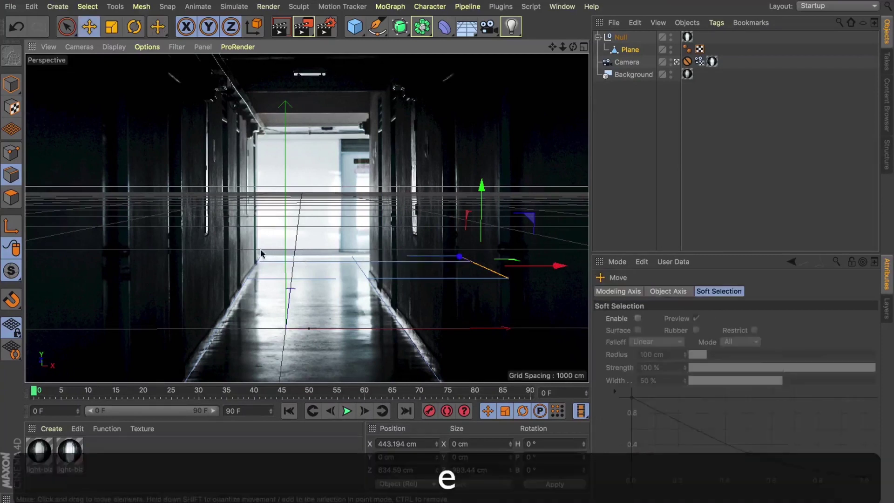
# Extrude the floor's left-hand far side edge and move it outward to about X -421 cm
pyautogui.click(259, 263)
pyautogui.press('d')
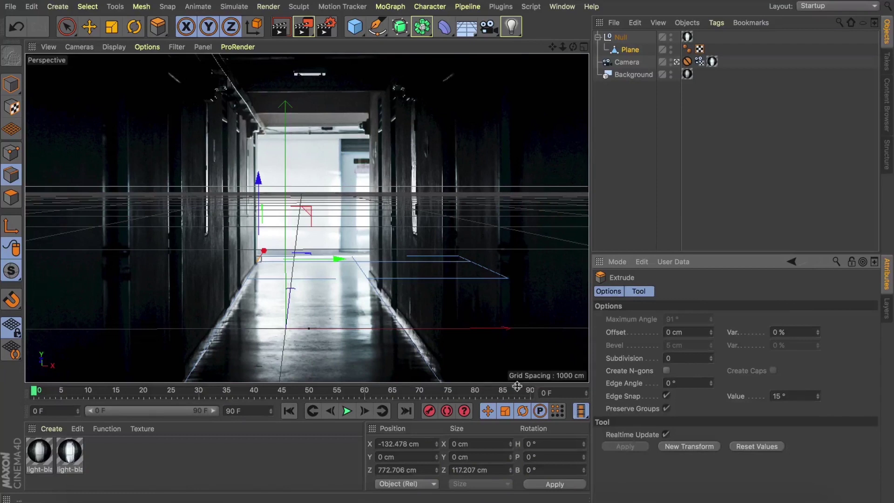
pyautogui.moveTo(339, 265); pyautogui.dragTo(235, 260)
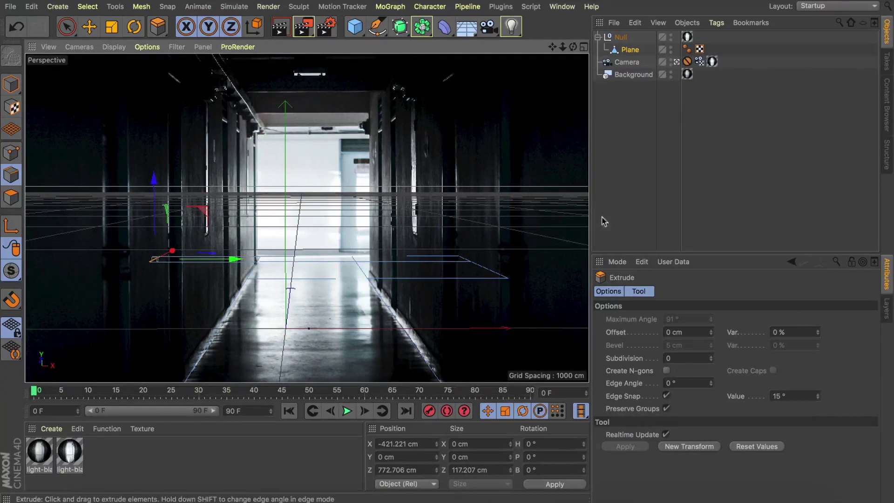
# Leave the camera view and hide the background to expose the floor and its side extensions
pyautogui.click(678, 62)
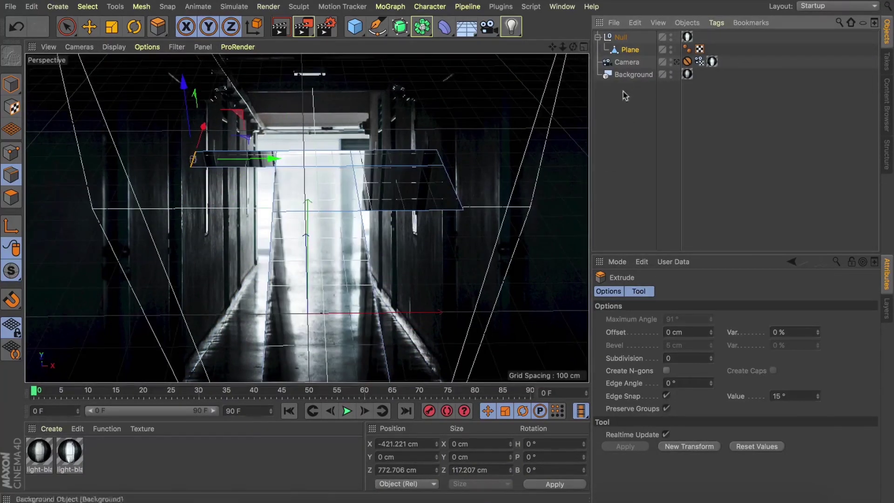
pyautogui.press('alt')
pyautogui.keyDown('alt'); pyautogui.click(670, 74); pyautogui.keyUp('alt')
pyautogui.moveTo(573, 47); pyautogui.dragTo(459, 195)
# Extrude all far edges of the floor and side extensions with a 0 cm offset, raising them to about Y 450 cm as the end wall
pyautogui.press('e')
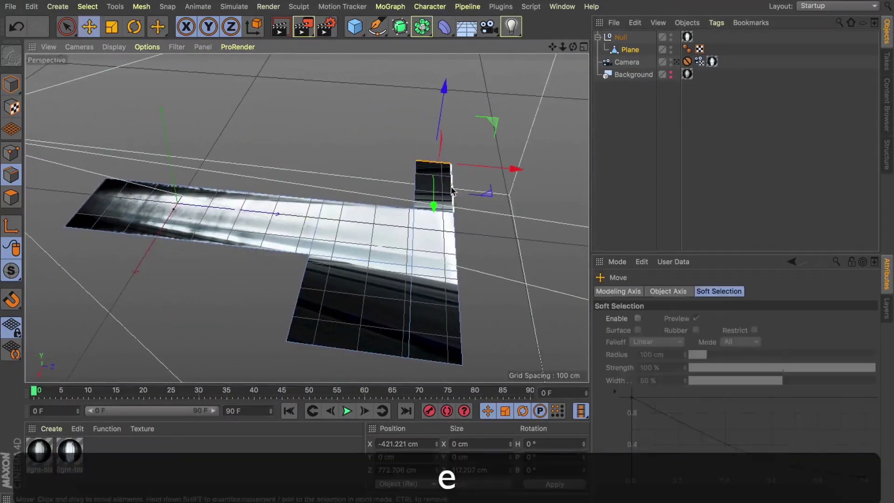
pyautogui.click(453, 196)
pyautogui.press('shift')
pyautogui.keyDown('shift'); pyautogui.click(454, 261); pyautogui.keyUp('shift')
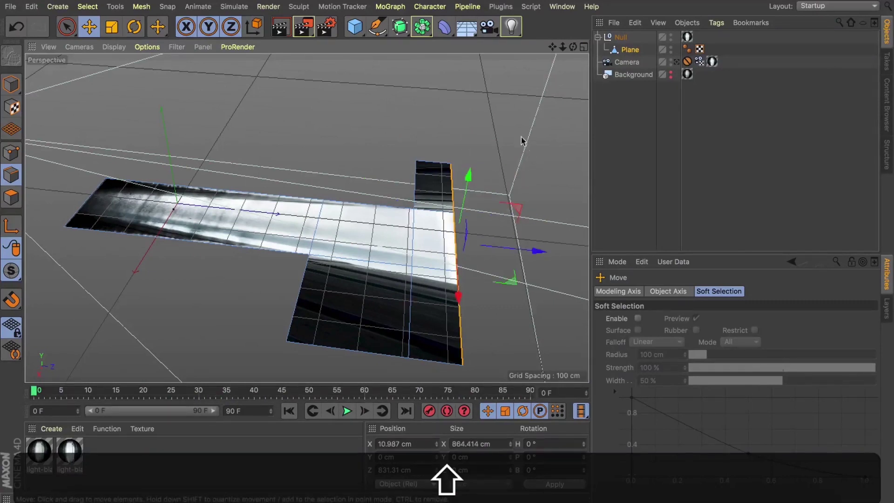
pyautogui.moveTo(574, 47); pyautogui.dragTo(657, 51)
pyautogui.moveTo(540, 50); pyautogui.dragTo(536, 51)
pyautogui.press('d')
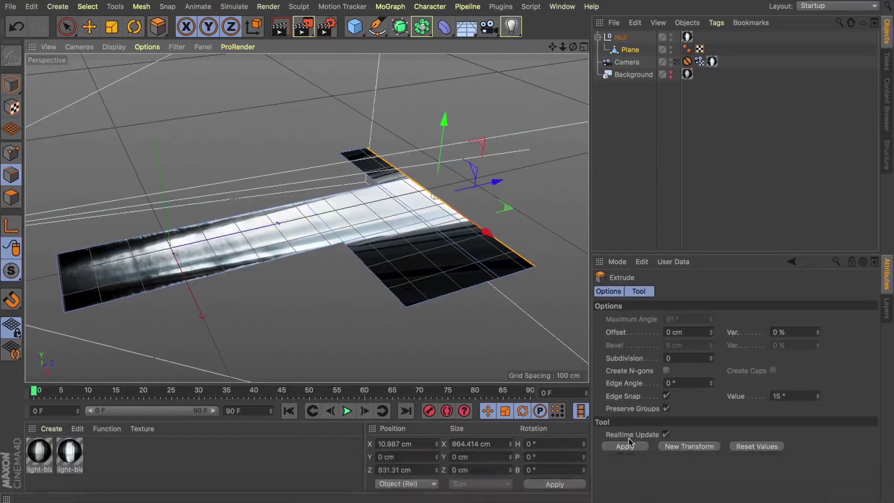
pyautogui.click(627, 445)
pyautogui.moveTo(444, 119); pyautogui.dragTo(459, 4)
pyautogui.moveTo(461, 134); pyautogui.dragTo(461, 132)
pyautogui.moveTo(553, 46); pyautogui.dragTo(573, 54)
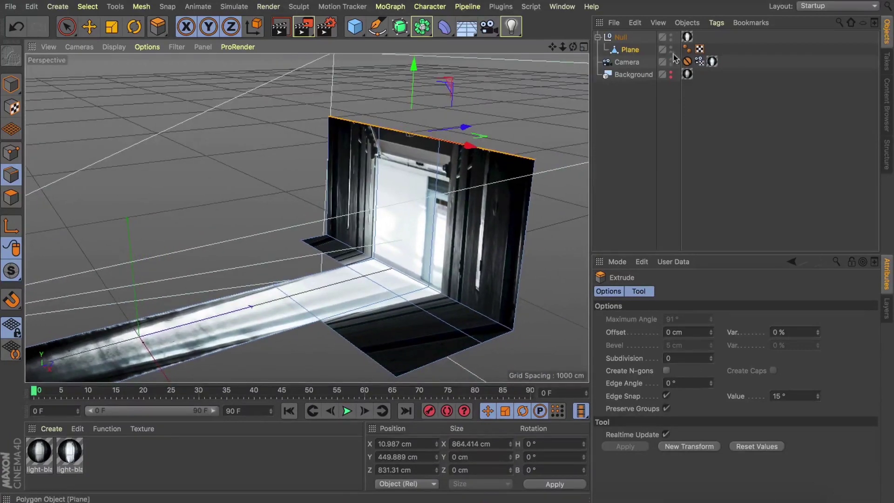
# Extrude the corridor's long side edges and the side extensions' near edges up to about Y 403 cm as walls, matching them in camera view
pyautogui.press('e')
pyautogui.click(325, 255)
pyautogui.keyDown('shift'); pyautogui.click(305, 279); pyautogui.keyUp('shift')
pyautogui.keyDown('shift'); pyautogui.click(250, 290); pyautogui.keyUp('shift')
pyautogui.keyDown('shift'); pyautogui.click(307, 331); pyautogui.keyUp('shift')
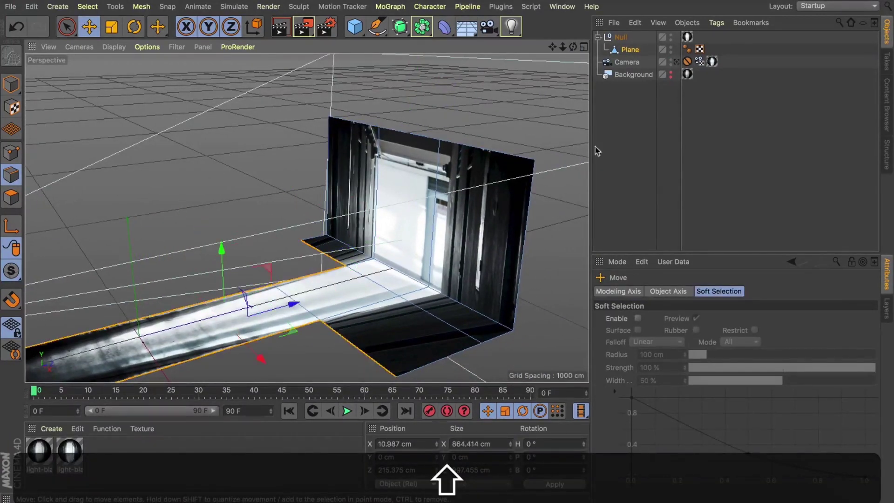
pyautogui.click(676, 62)
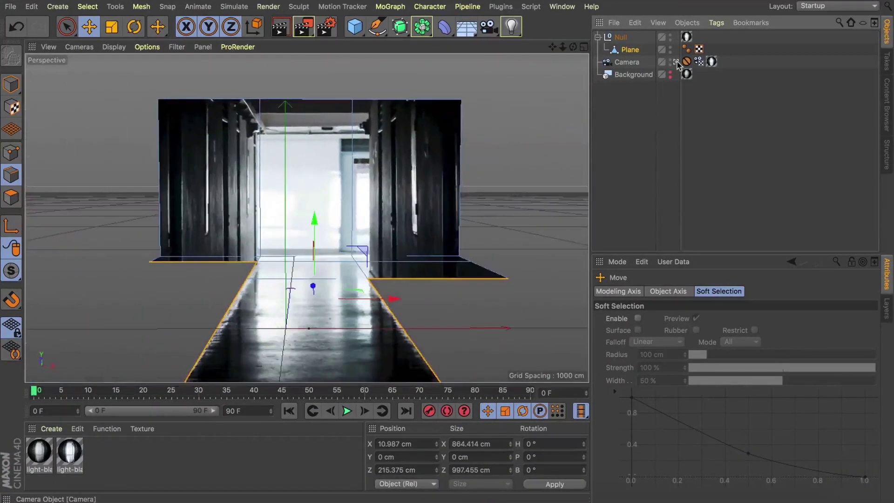
pyautogui.press('ctrl')
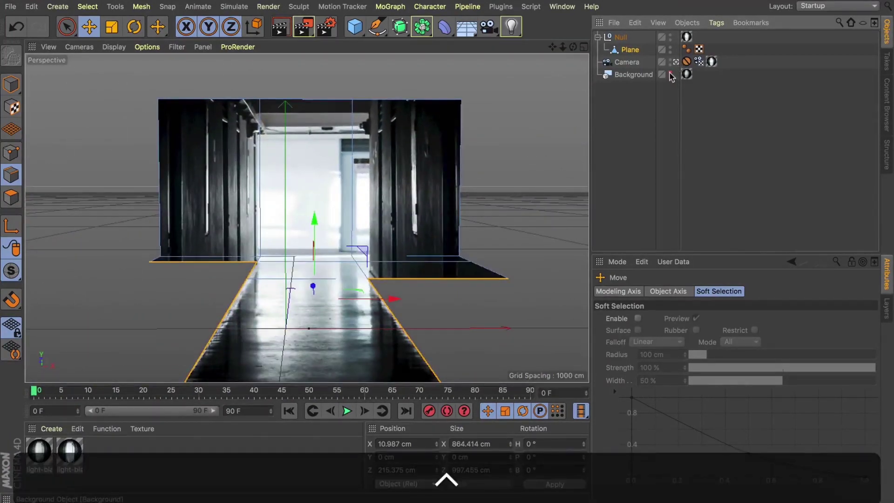
pyautogui.keyDown('ctrl'); pyautogui.click(670, 73); pyautogui.keyUp('ctrl')
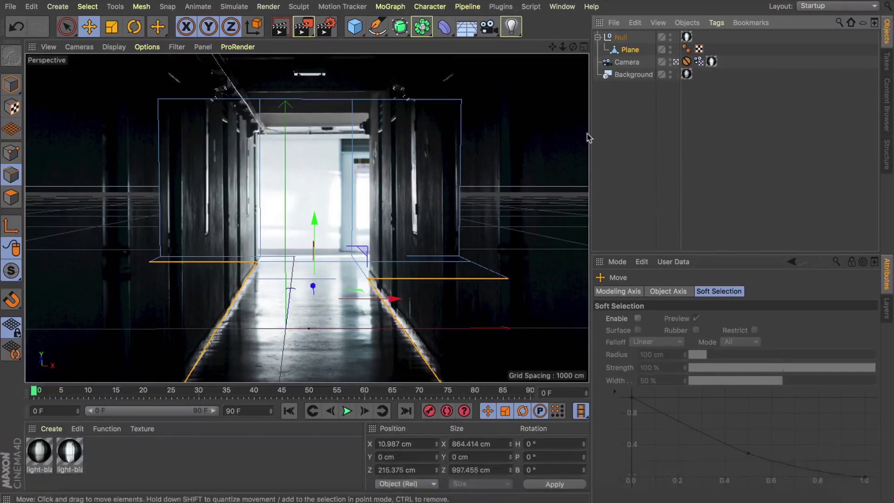
pyautogui.press('d')
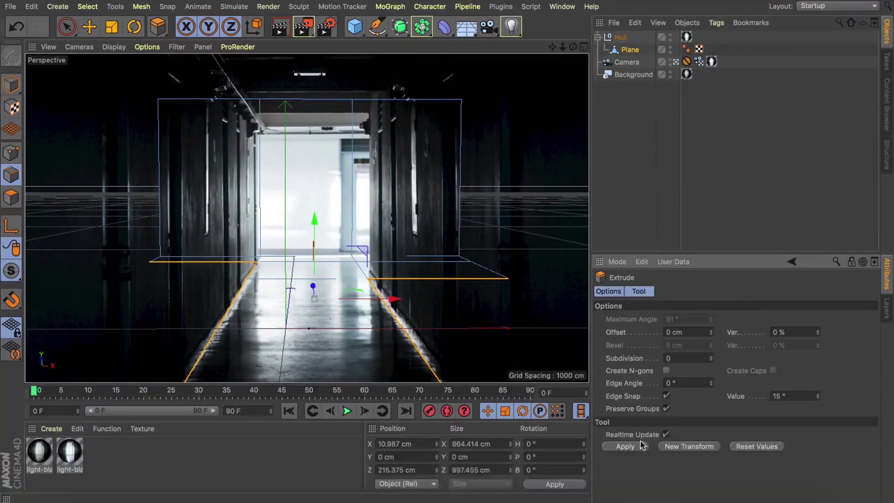
pyautogui.moveTo(319, 233); pyautogui.dragTo(335, 51)
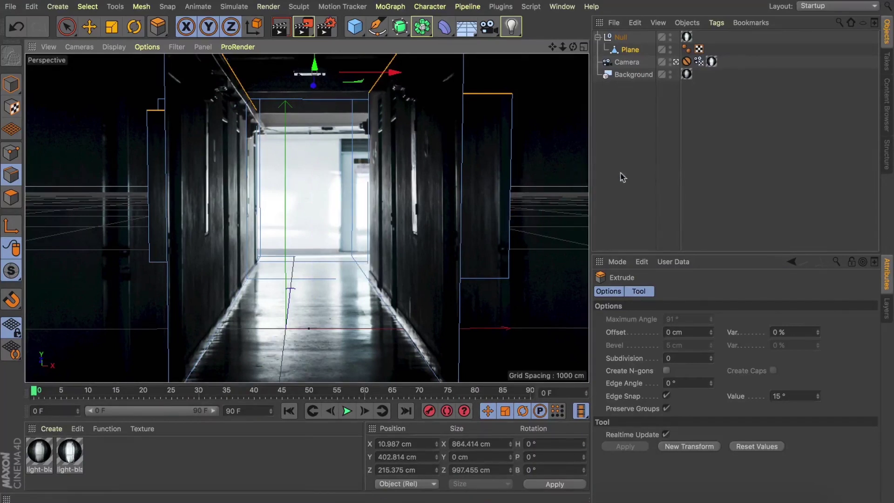
# Hide the background to reveal only the projected walls, and reselect the plane
pyautogui.click(643, 124)
pyautogui.press('alt')
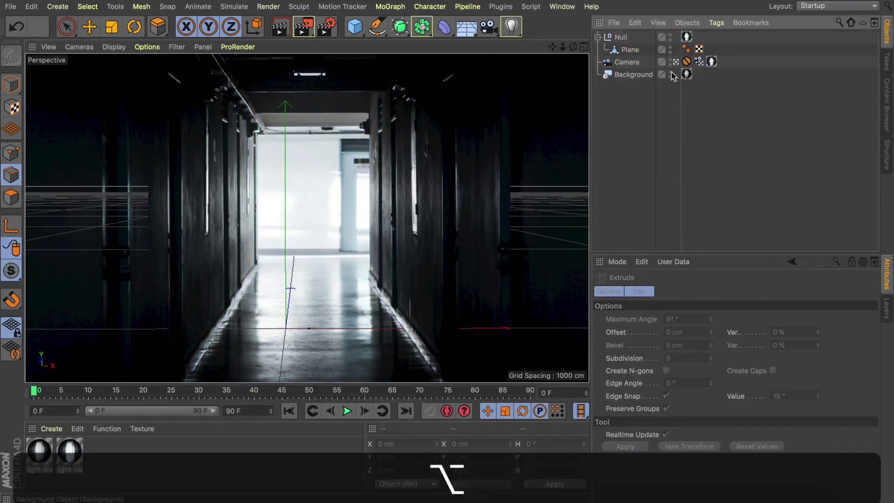
pyautogui.keyDown('alt'); pyautogui.click(671, 75); pyautogui.keyUp('alt')
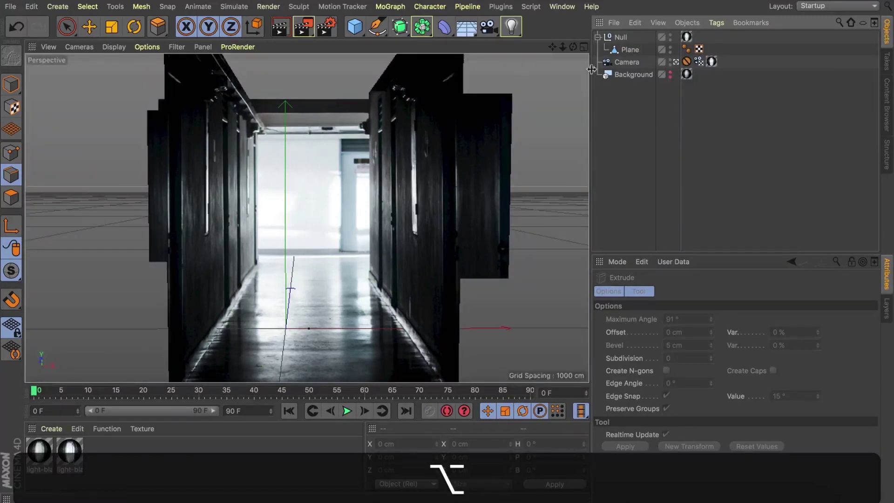
pyautogui.click(629, 49)
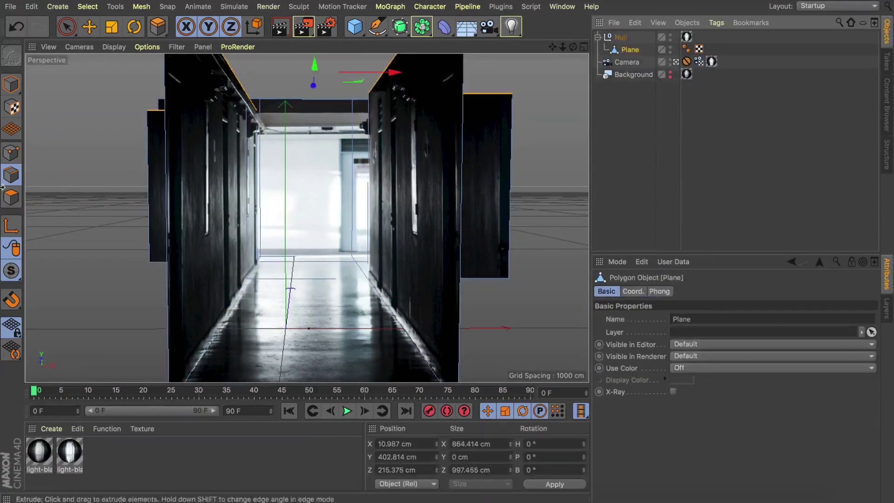
# Move the near vertical edges of both corridor walls toward the camera to about Z -602 cm, checking the coverage in camera view
pyautogui.press('e')
pyautogui.click(169, 153)
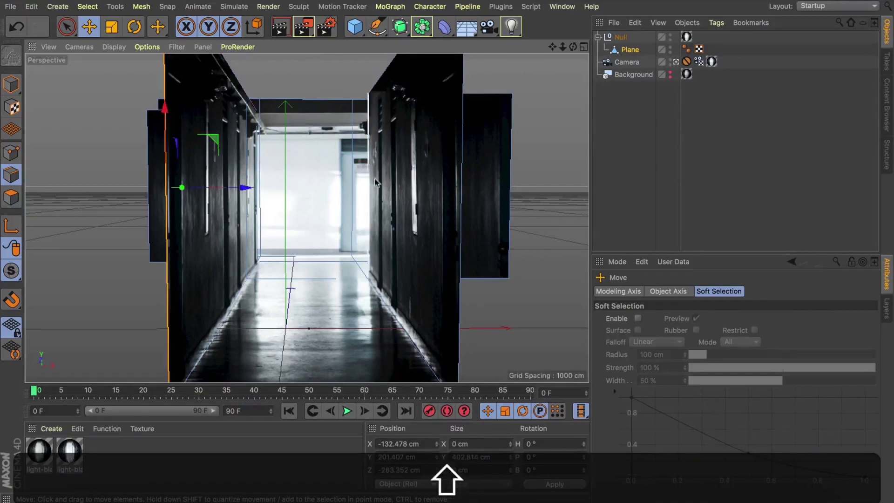
pyautogui.keyDown('shift'); pyautogui.click(462, 170); pyautogui.keyUp('shift')
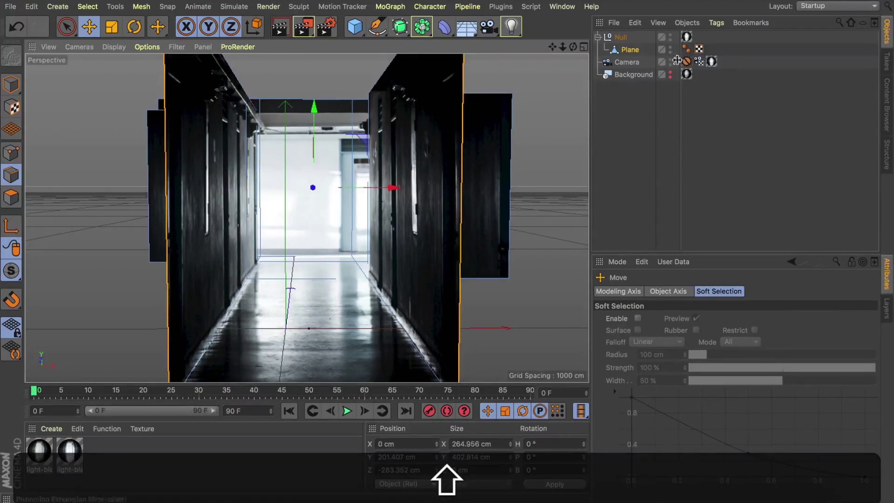
pyautogui.click(677, 61)
pyautogui.moveTo(563, 47); pyautogui.dragTo(605, 48)
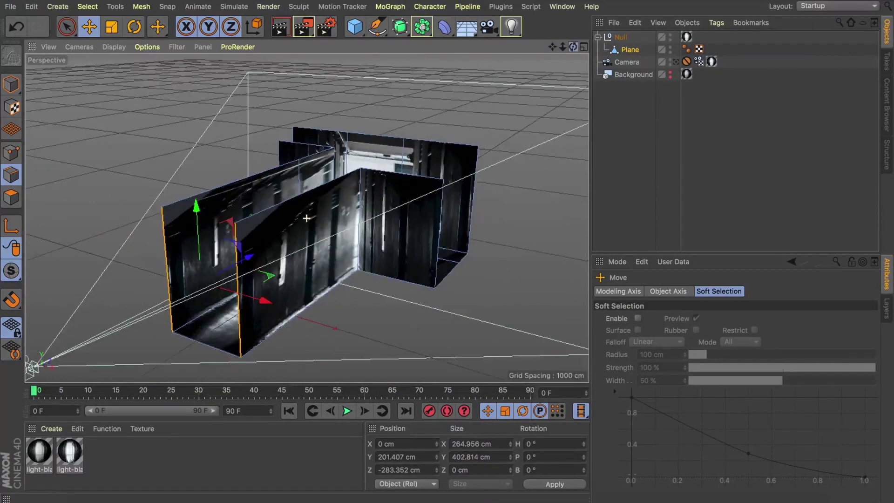
pyautogui.moveTo(247, 258); pyautogui.dragTo(187, 285)
pyautogui.click(675, 62)
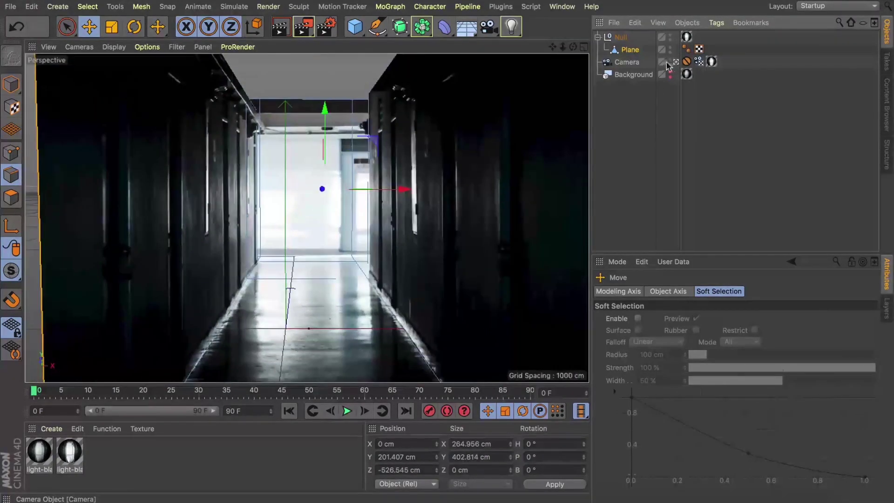
pyautogui.click(675, 62)
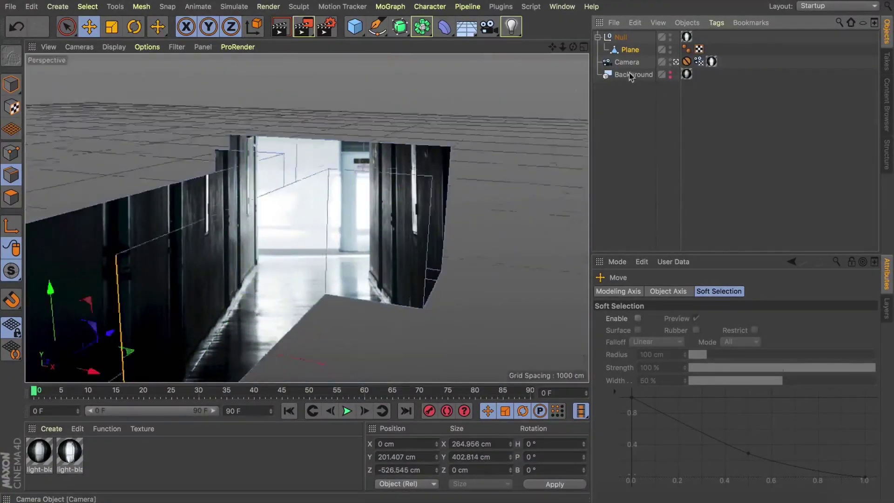
pyautogui.moveTo(156, 298)
pyautogui.mouseDown()
pyautogui.moveTo(189, 295)
pyautogui.moveTo(167, 302)
pyautogui.mouseUp()
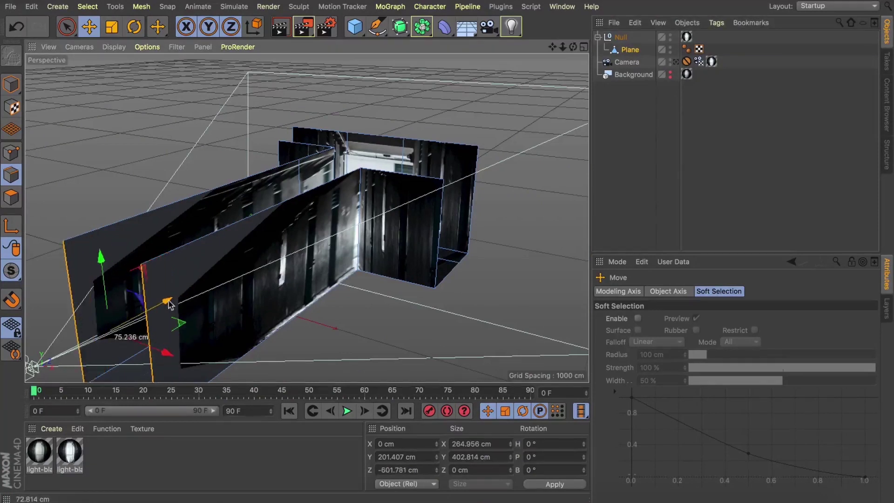
pyautogui.click(675, 61)
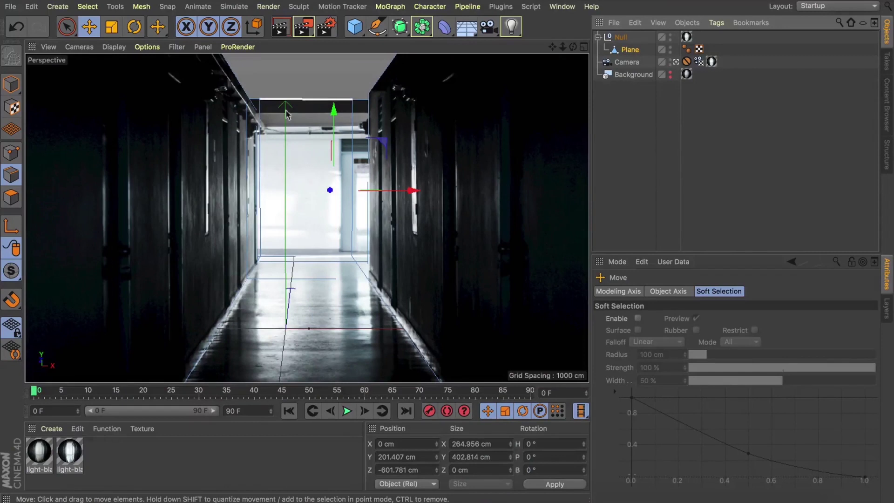
# Draw a ceiling polygon between the top corners of the two corridor walls with the Polygon Pen, and check it through the camera
pyautogui.click(675, 62)
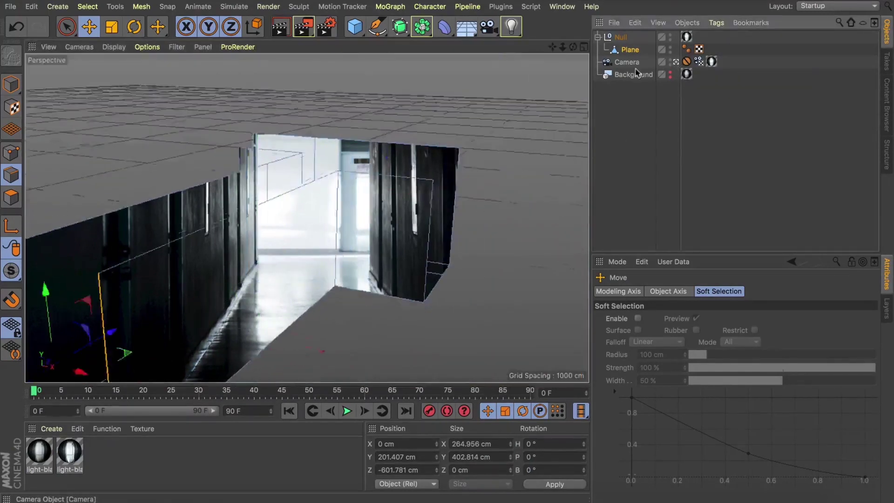
pyautogui.moveTo(573, 47); pyautogui.dragTo(527, 57)
pyautogui.click(11, 152)
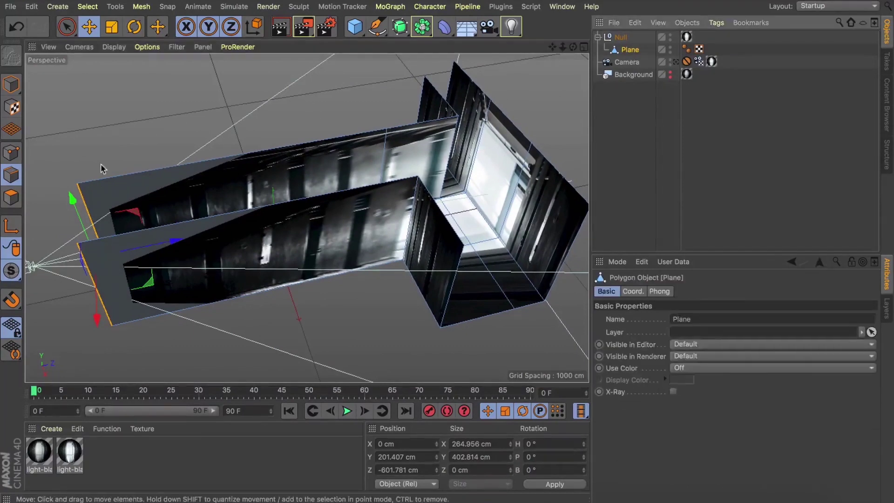
pyautogui.rightClick(309, 115)
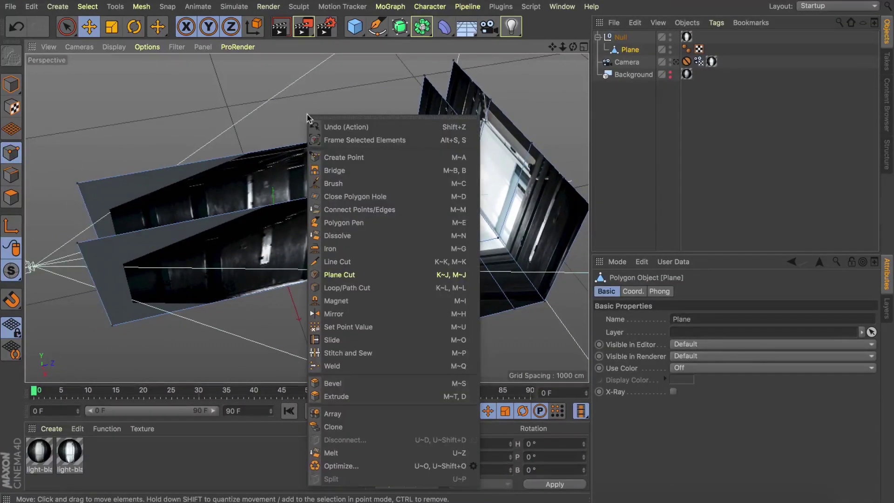
pyautogui.click(341, 224)
pyautogui.click(77, 184)
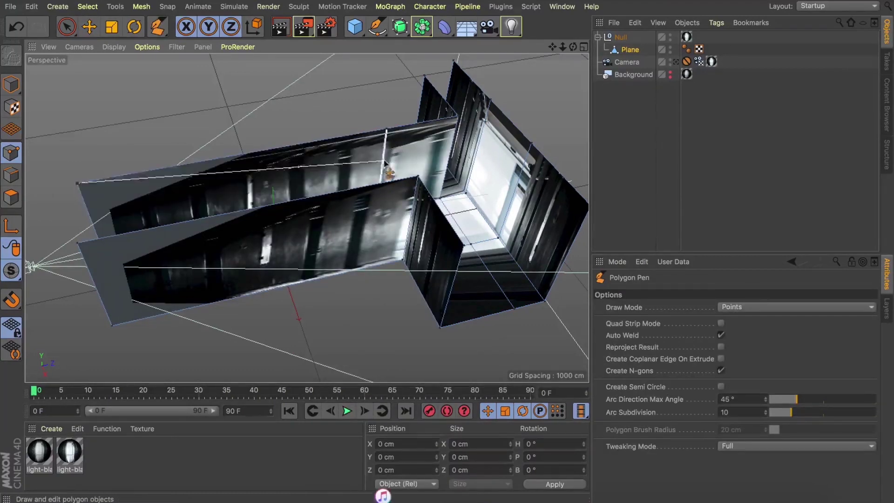
pyautogui.click(386, 130)
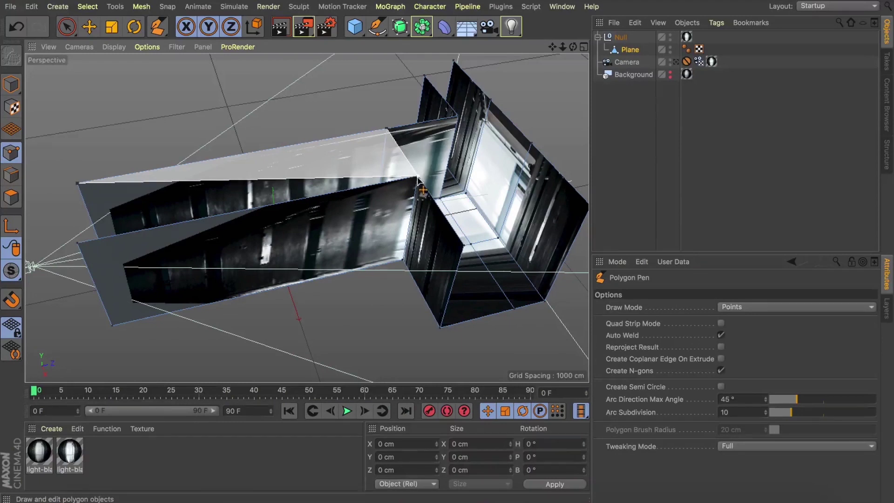
pyautogui.click(419, 177)
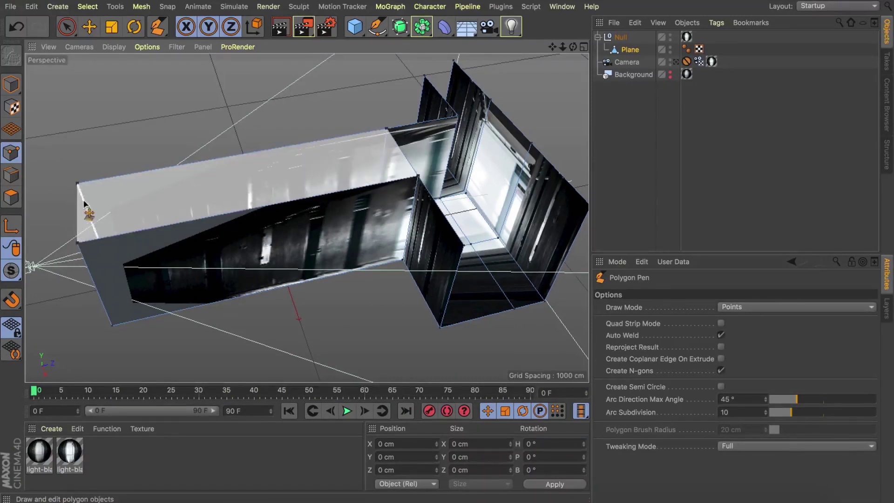
pyautogui.click(77, 184)
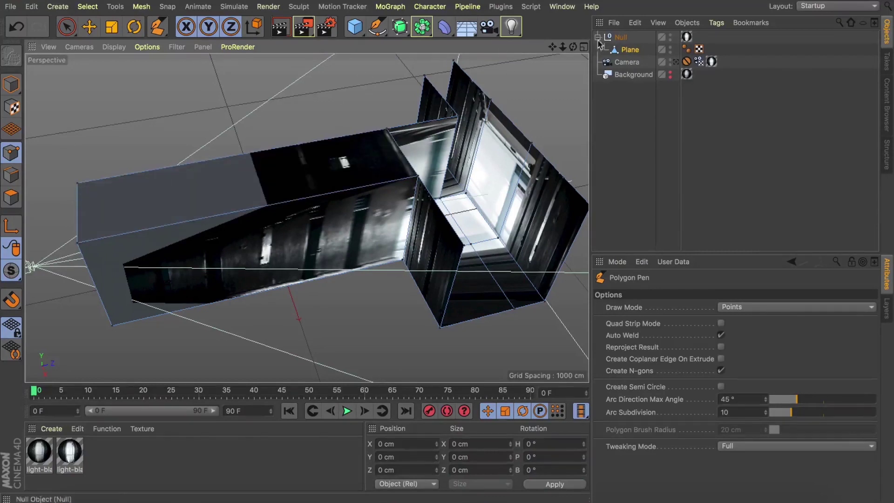
pyautogui.moveTo(573, 48); pyautogui.dragTo(648, 44)
pyautogui.click(676, 62)
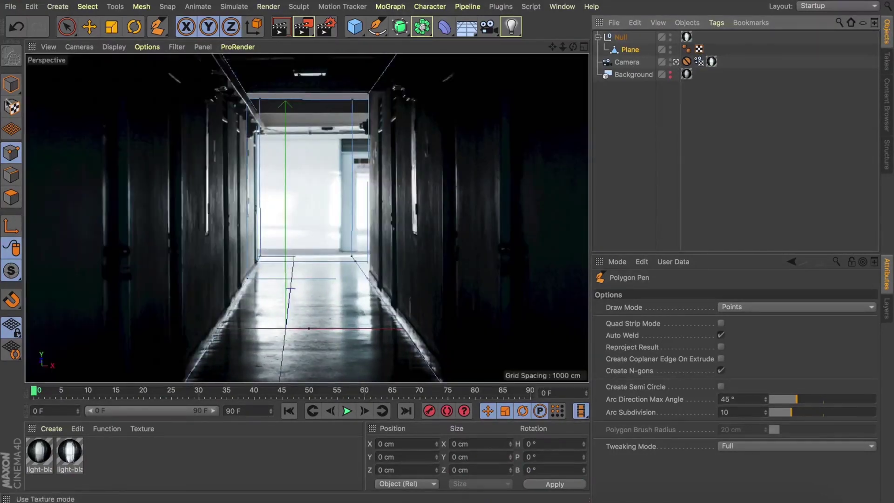
pyautogui.click(19, 89)
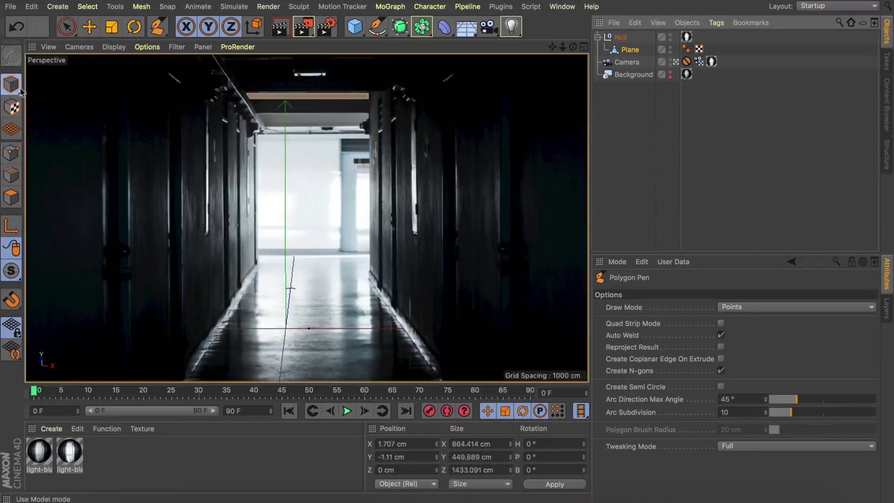
pyautogui.click(652, 106)
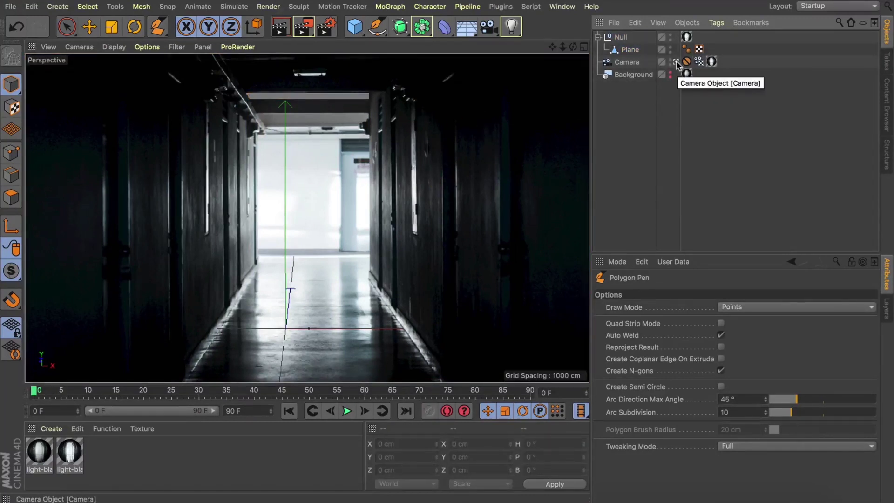
# Split the plane's three end-wall polygons into a separate object and delete them from the original plane
pyautogui.click(630, 50)
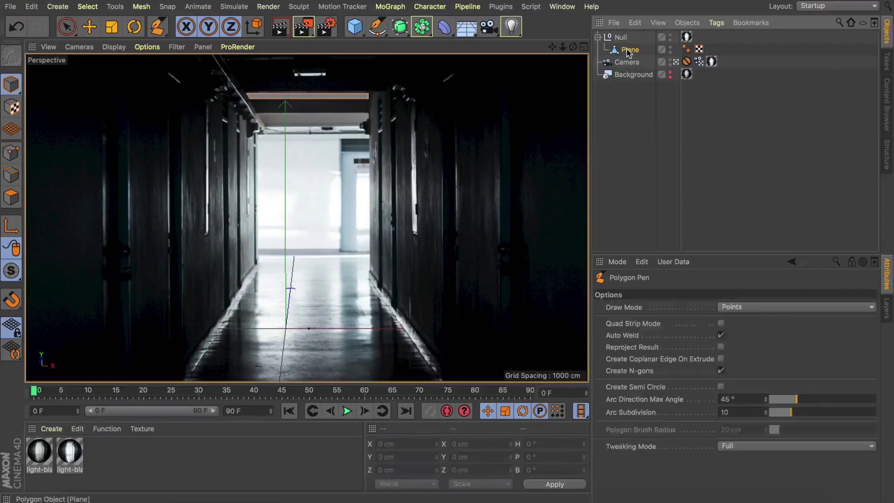
pyautogui.click(11, 197)
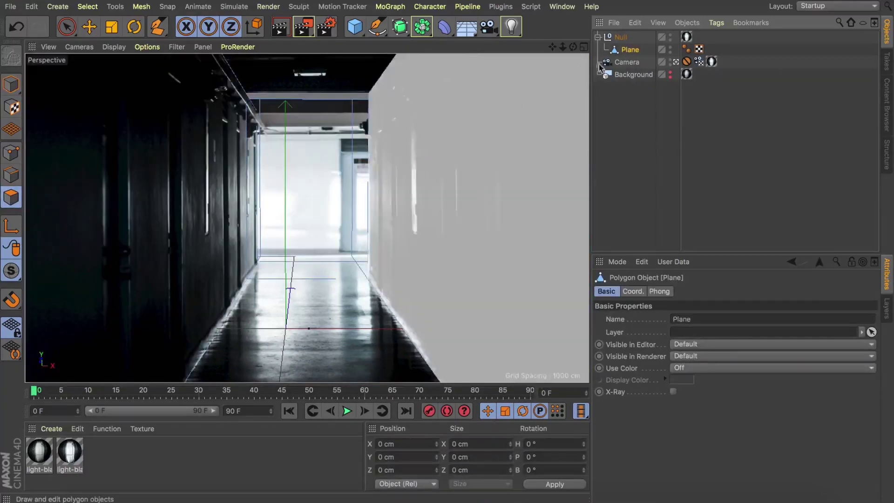
pyautogui.press('e')
pyautogui.click(676, 63)
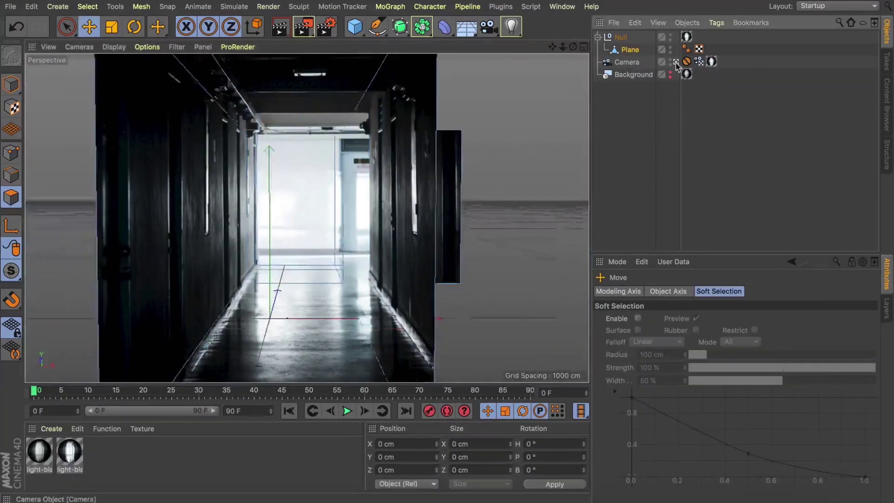
pyautogui.moveTo(574, 47); pyautogui.dragTo(486, 81)
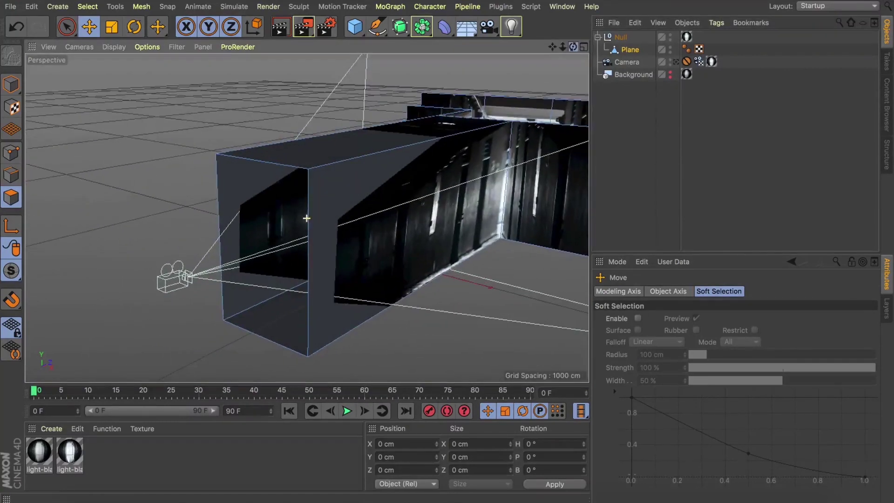
pyautogui.moveTo(552, 47); pyautogui.dragTo(279, 109)
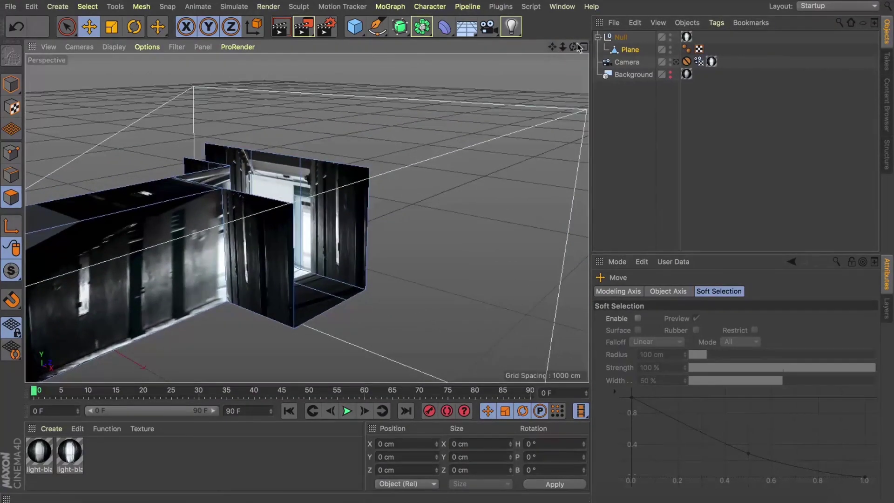
pyautogui.moveTo(573, 47); pyautogui.dragTo(545, 67)
pyautogui.scroll(4, 272, 167)
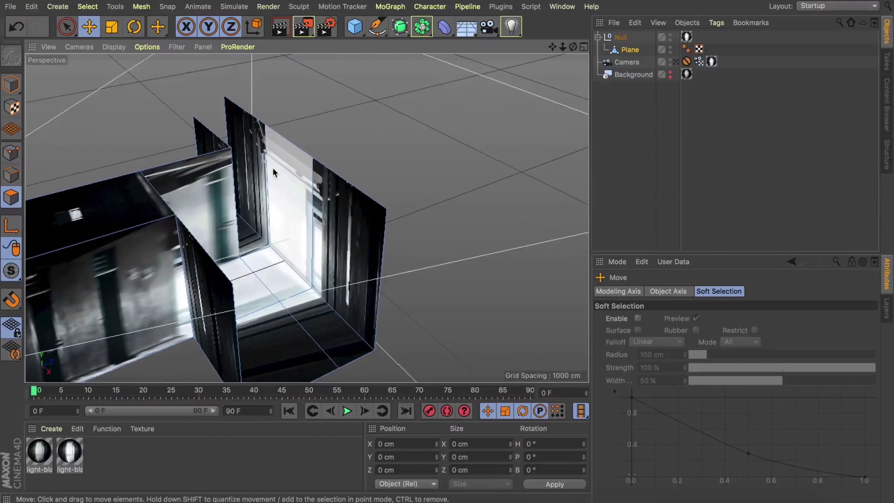
pyautogui.keyDown('shift'); pyautogui.click(247, 170); pyautogui.keyUp('shift')
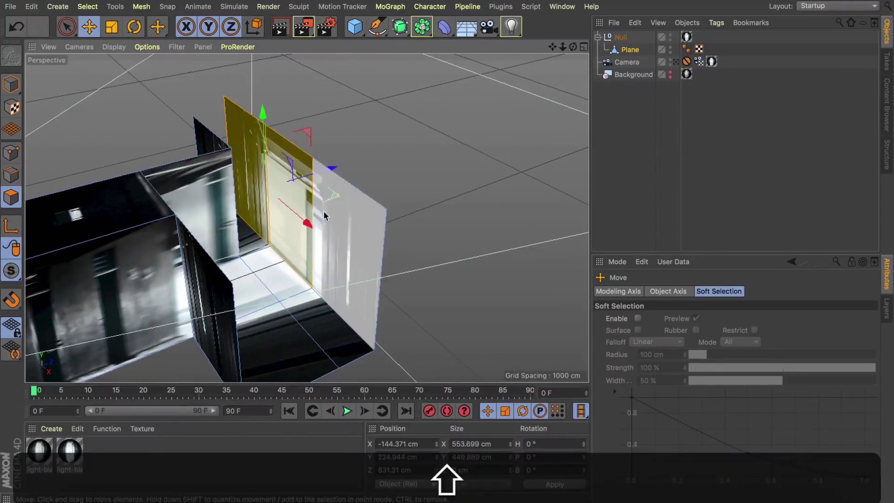
pyautogui.rightClick(432, 231)
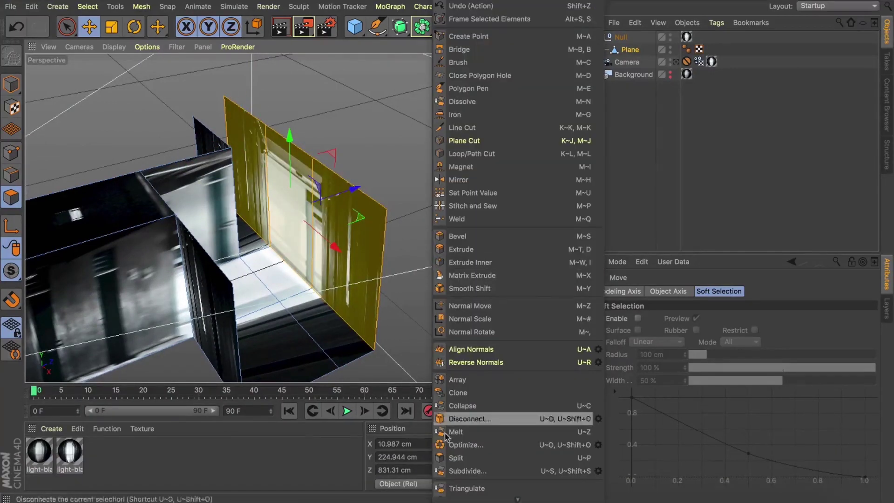
pyautogui.click(469, 462)
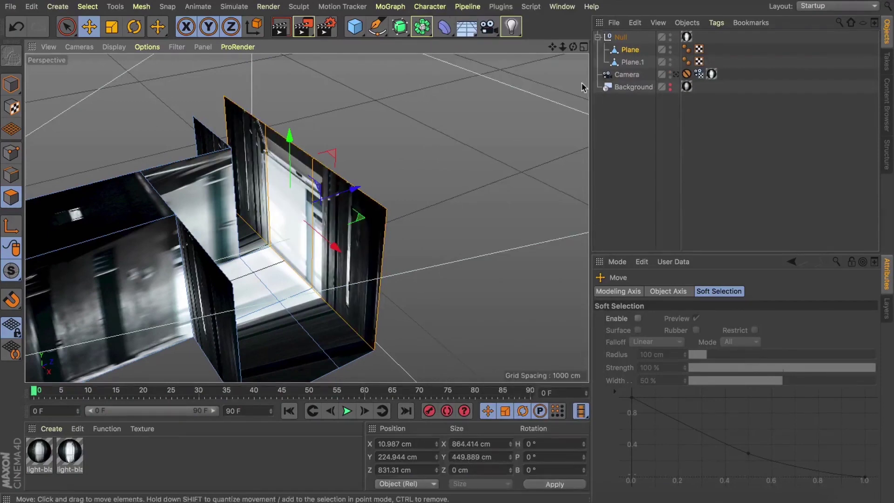
pyautogui.press('BackSpace')
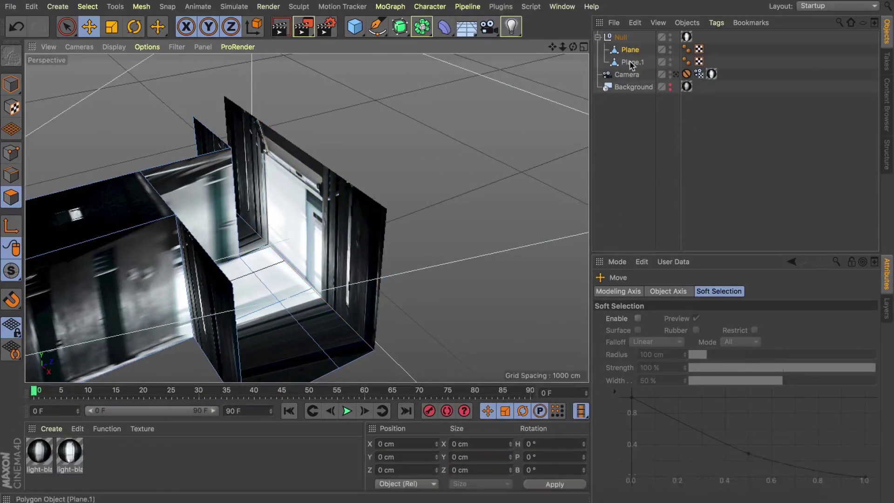
# Rename the split-off end-wall object as Back Wall
pyautogui.doubleClick(632, 62)
pyautogui.write('Ba')
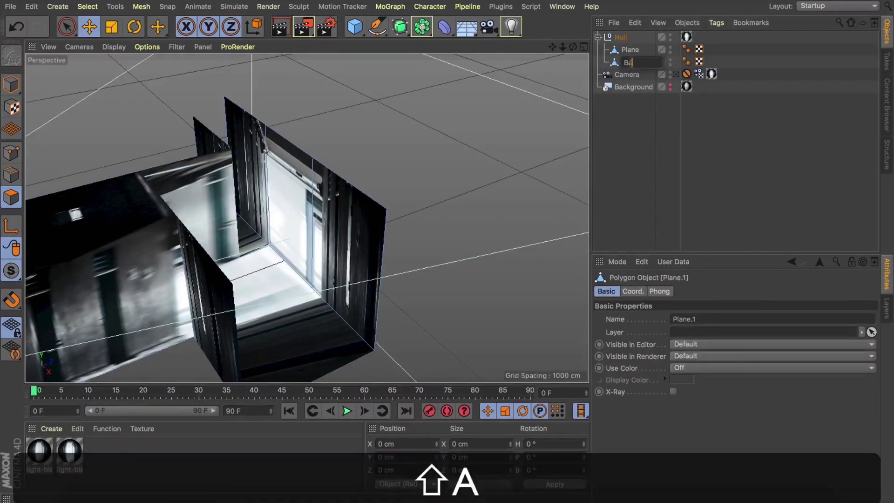
pyautogui.write('ck Wall')
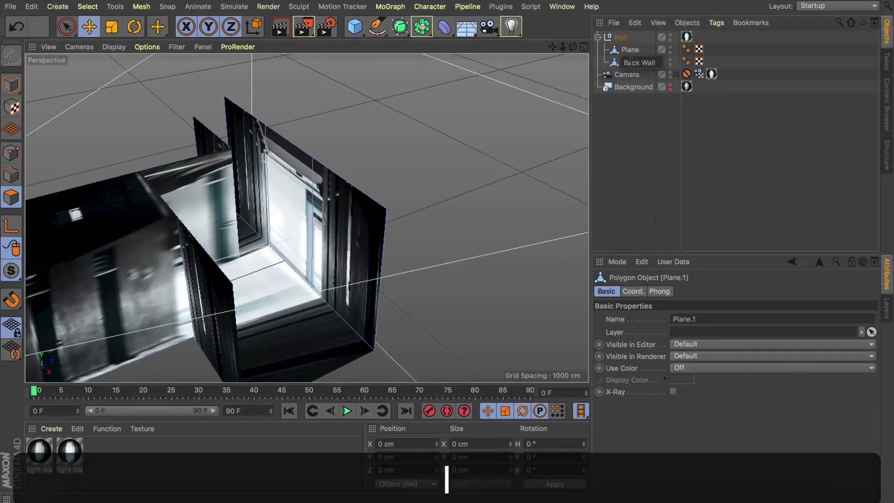
pyautogui.press('Return')
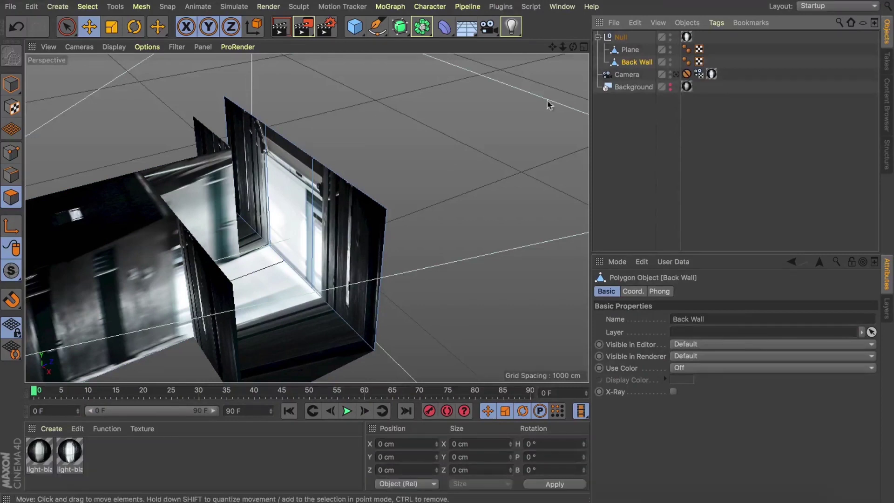
# Copy the null's camera-mapping texture tag onto Back Wall
pyautogui.moveTo(552, 46); pyautogui.dragTo(577, 47)
pyautogui.click(687, 37)
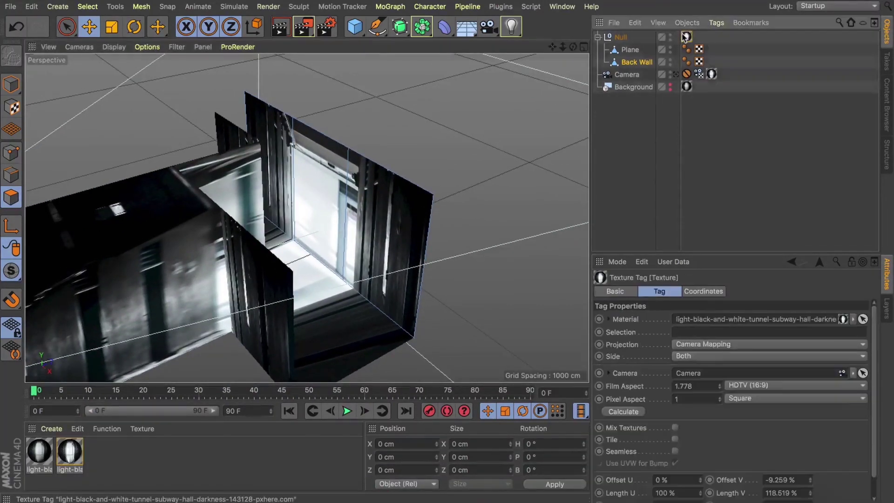
pyautogui.keyDown('super'); pyautogui.moveTo(647, 64); pyautogui.dragTo(646, 64); pyautogui.keyUp('super')
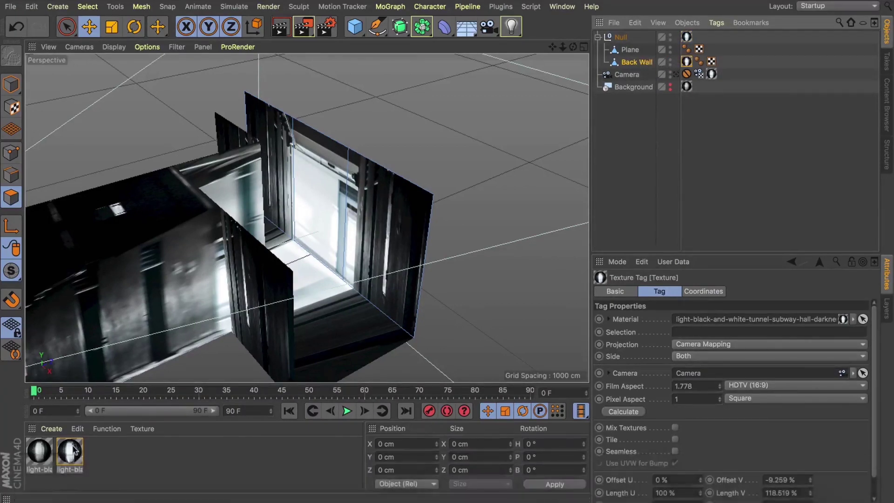
# Duplicate the corridor photo material used by the camera-mapping tag
pyautogui.click(70, 451)
pyautogui.press('super+c')
pyautogui.press('super+v')
# Load light-black-and-white-tunnel-subway-hall-darkness-143128-pxhere.com2.psd as the duplicated material's luminance texture, without copying the image to the project folder
pyautogui.doubleClick(39, 451)
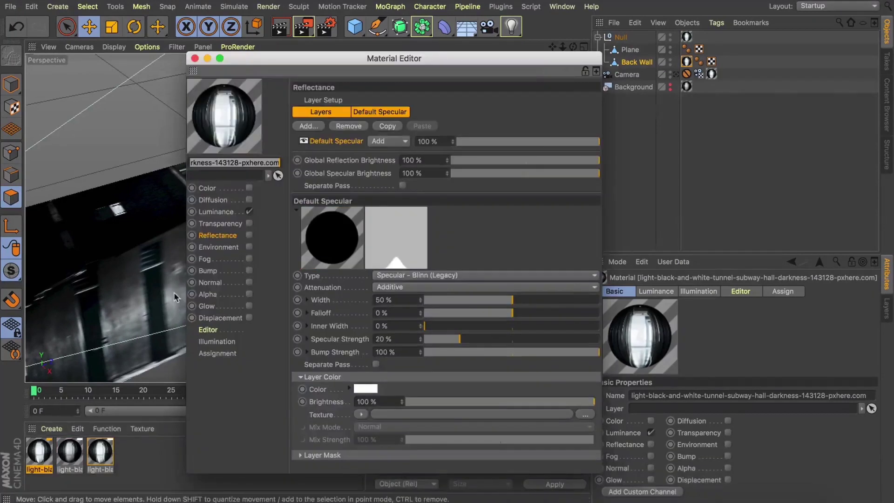
pyautogui.click(589, 188)
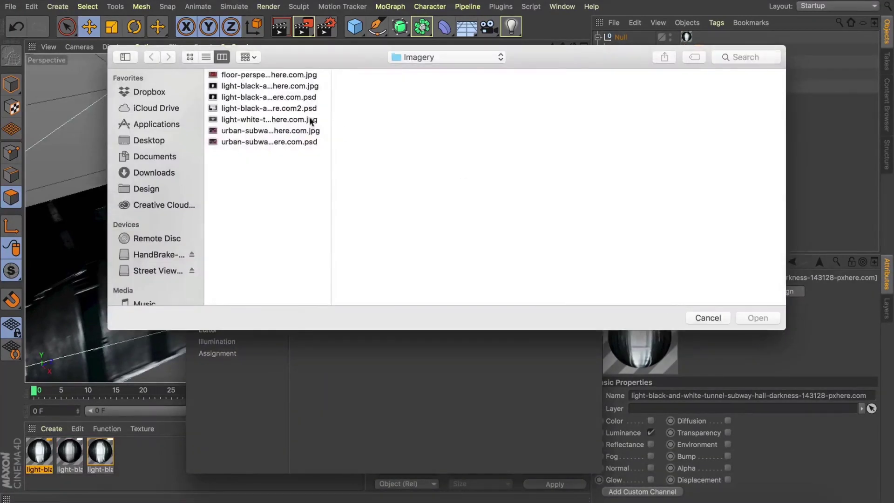
pyautogui.click(298, 108)
pyautogui.press('space')
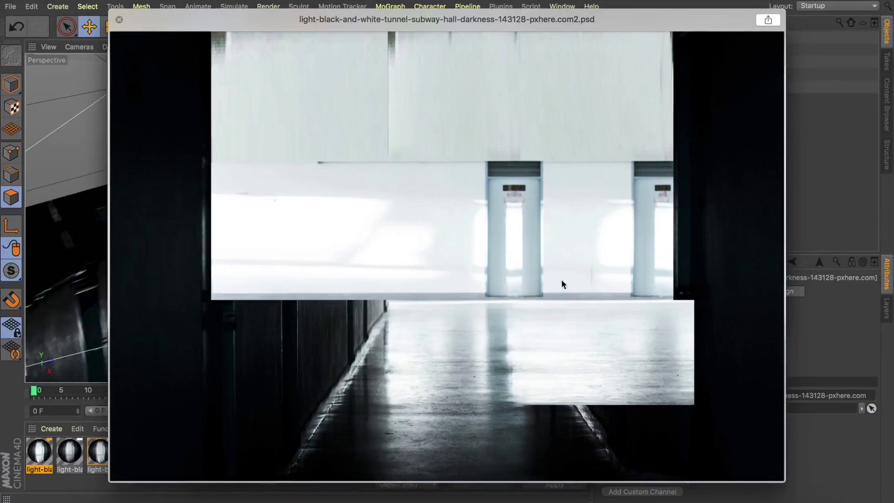
pyautogui.press('space')
pyautogui.click(755, 315)
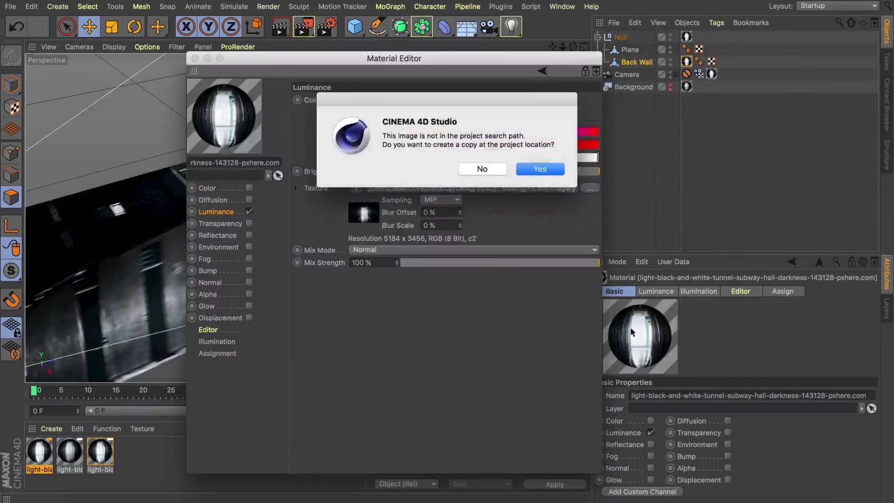
pyautogui.click(476, 169)
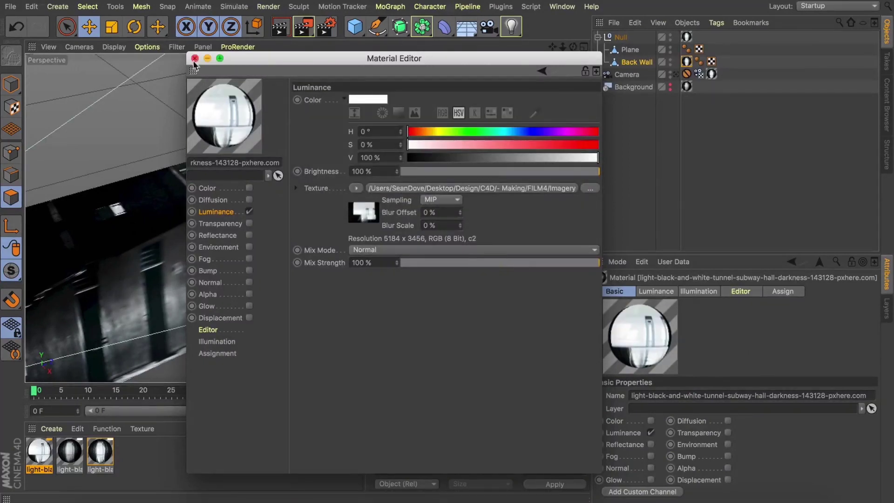
pyautogui.click(194, 59)
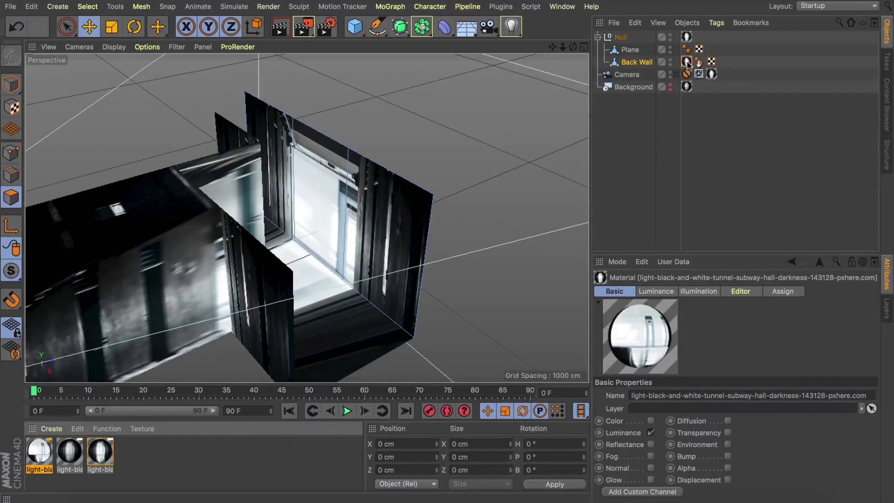
# Assign the retouched material to Back Wall's camera-mapping tag and view the scene through the projection camera
pyautogui.moveTo(687, 62); pyautogui.dragTo(687, 62)
pyautogui.moveTo(574, 47)
pyautogui.mouseDown()
pyautogui.moveTo(307, 218)
pyautogui.moveTo(573, 47)
pyautogui.mouseUp()
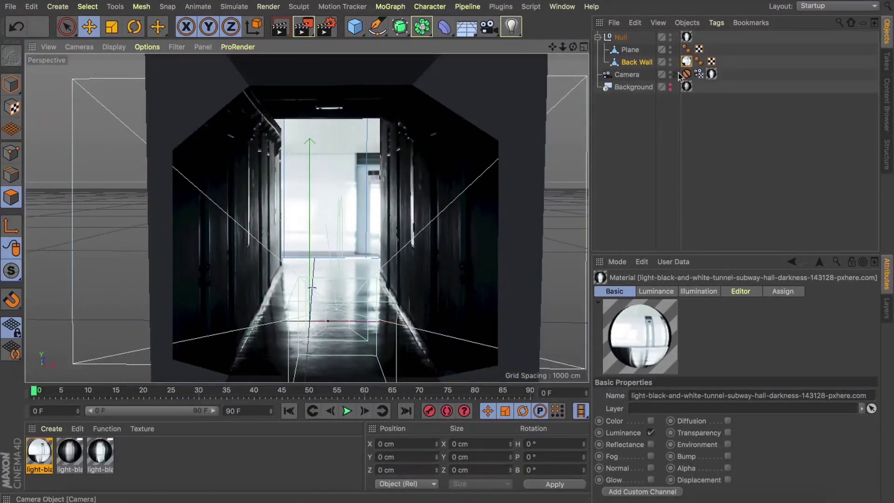
pyautogui.click(675, 74)
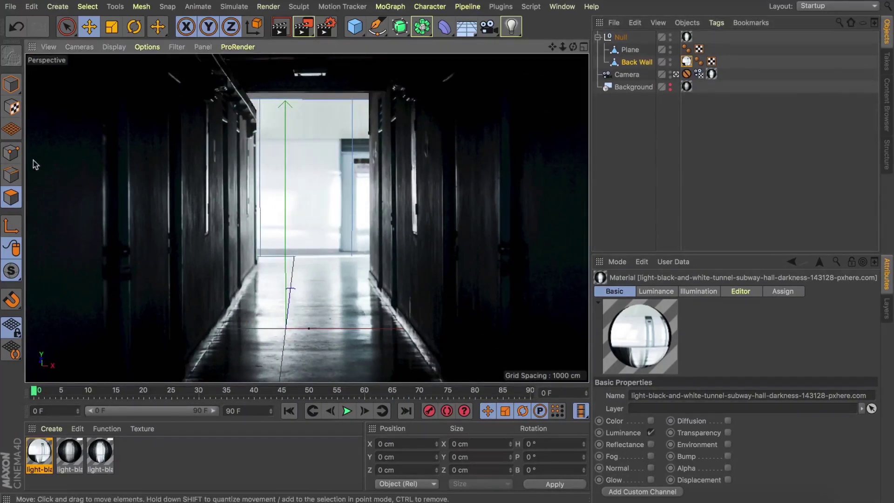
# Raise Back Wall's three upper edges by about 100 cm, above the corridor's end opening
pyautogui.click(314, 103)
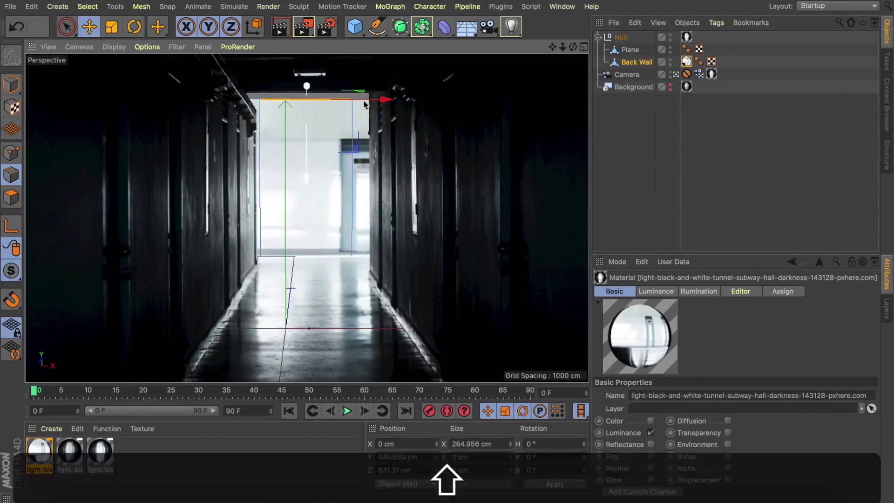
pyautogui.keyDown('shift'); pyautogui.click(255, 100); pyautogui.keyUp('shift')
pyautogui.keyDown('shift'); pyautogui.click(365, 99); pyautogui.keyUp('shift')
pyautogui.moveTo(310, 77); pyautogui.dragTo(311, 47)
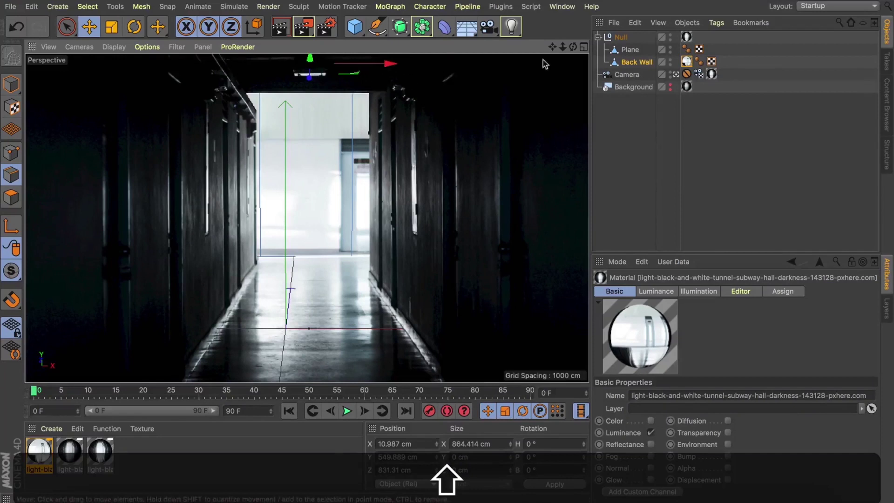
pyautogui.click(650, 116)
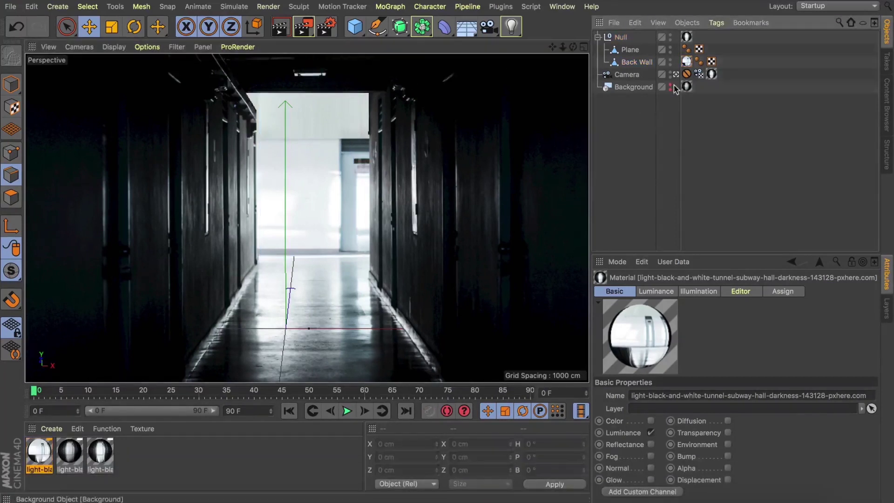
# Split the plane's two dark floor polygons beside the back wall into a separate object and delete them from the original plane
pyautogui.click(675, 74)
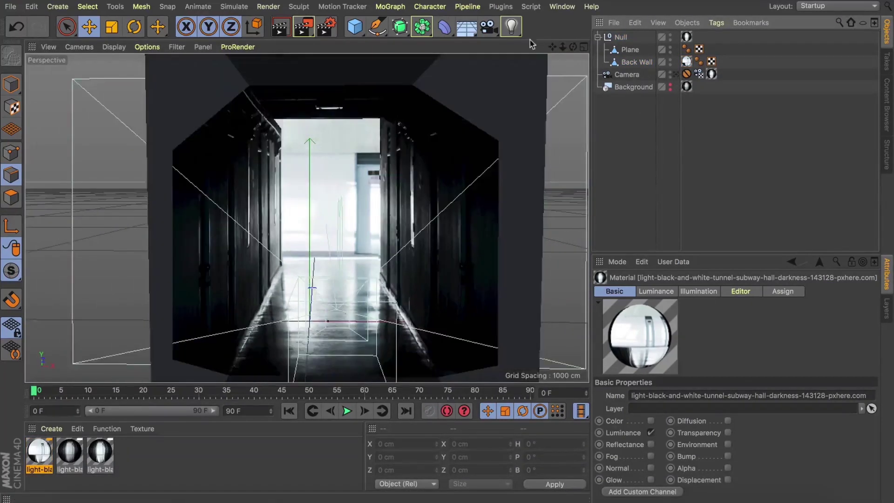
pyautogui.moveTo(565, 46); pyautogui.dragTo(554, 54)
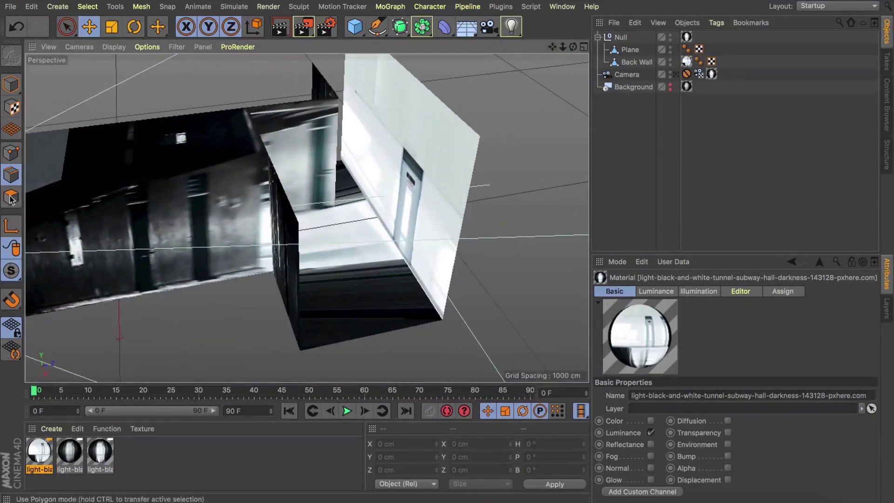
pyautogui.click(367, 289)
pyautogui.keyDown('shift'); pyautogui.click(393, 282); pyautogui.keyUp('shift')
pyautogui.hotkey('shift', 'e')
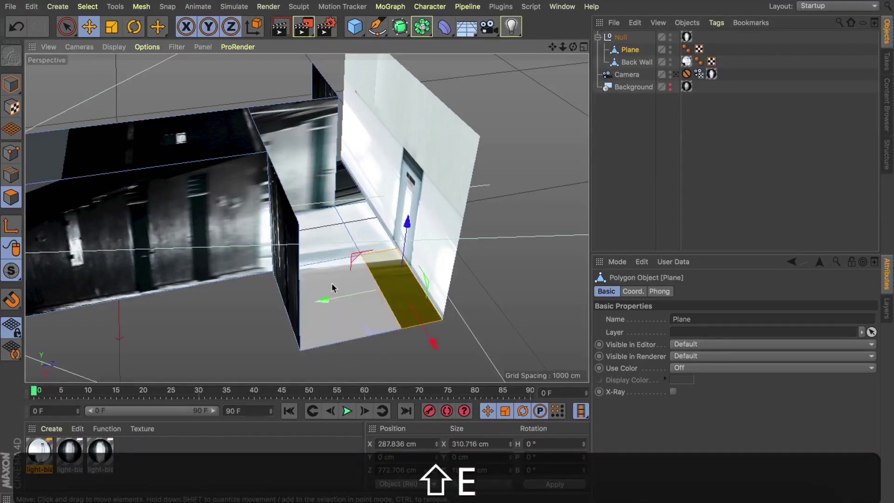
pyautogui.keyDown('shift'); pyautogui.click(337, 288); pyautogui.keyUp('shift')
pyautogui.moveTo(573, 47); pyautogui.dragTo(584, 85)
pyautogui.rightClick(248, 305)
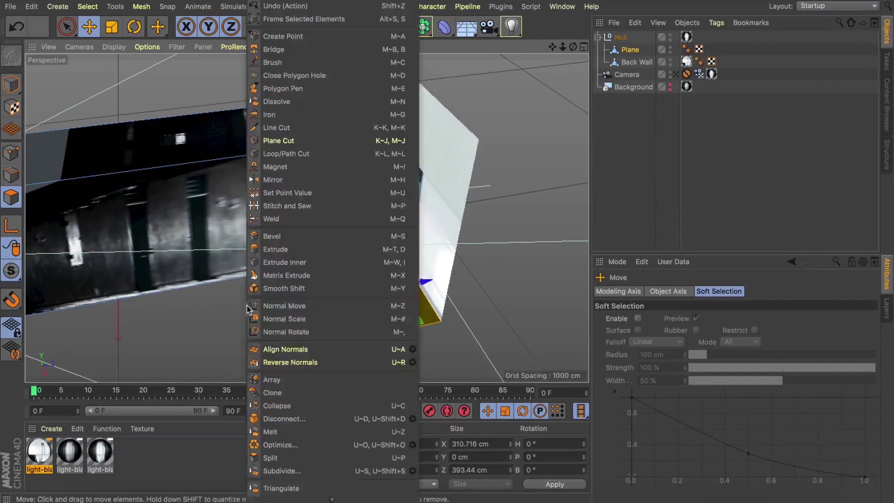
pyautogui.click(270, 458)
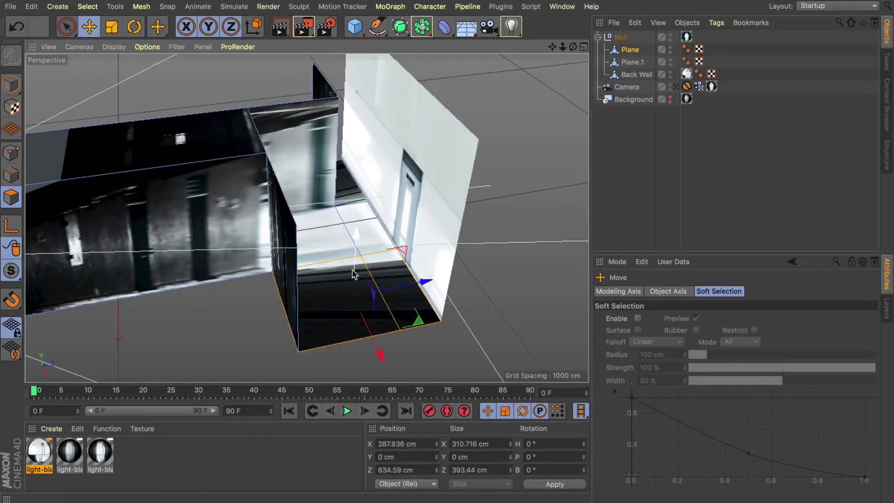
pyautogui.press('BackSpace')
# Rename the split-off floor object as Ground
pyautogui.click(620, 61)
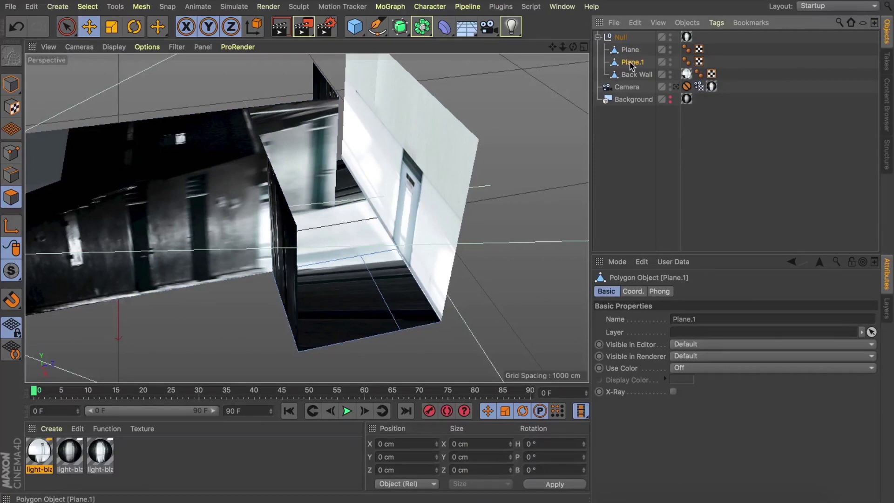
pyautogui.doubleClick(631, 64)
pyautogui.write('G')
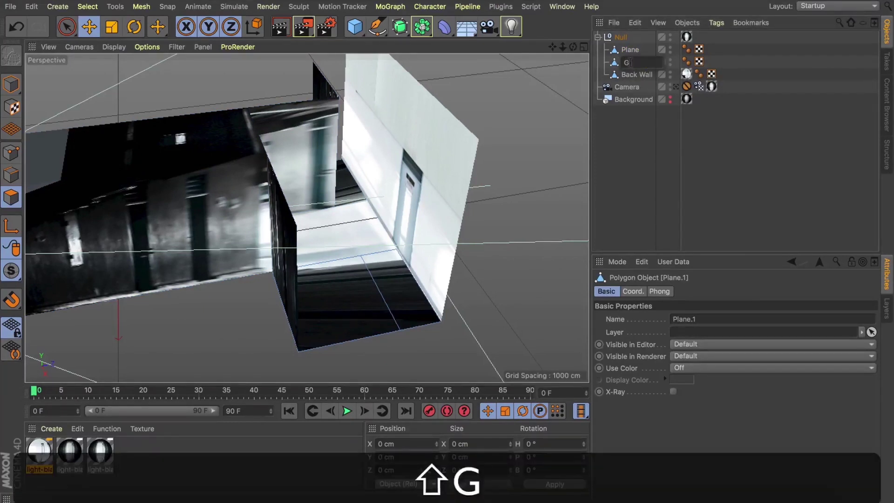
pyautogui.write('lound')
pyautogui.press('Return')
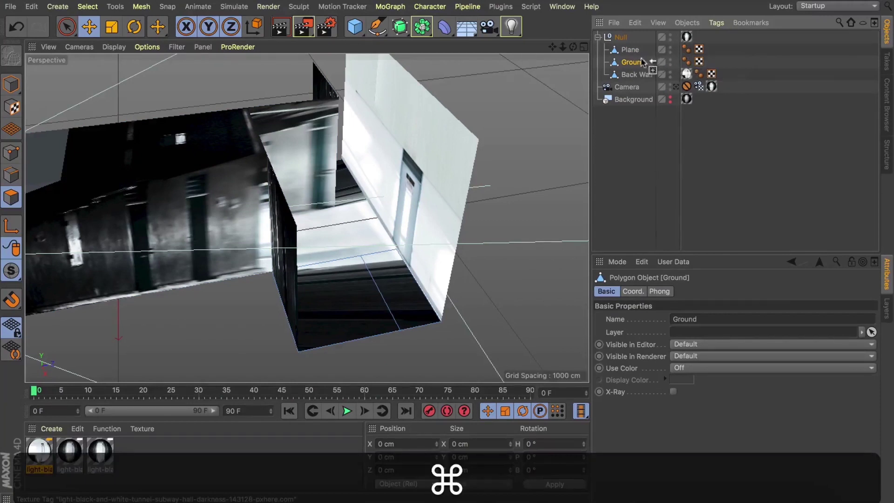
# Copy the null's camera-mapping texture tag onto Ground and assign the retouched material to the copy
pyautogui.keyDown('super'); pyautogui.moveTo(642, 62); pyautogui.dragTo(636, 61); pyautogui.keyUp('super')
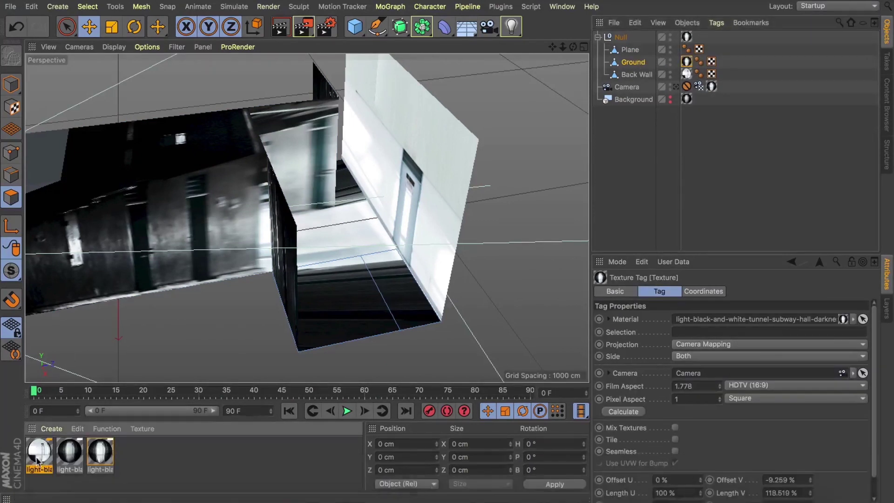
pyautogui.keyDown('super'); pyautogui.moveTo(685, 65); pyautogui.dragTo(687, 74); pyautogui.keyUp('super')
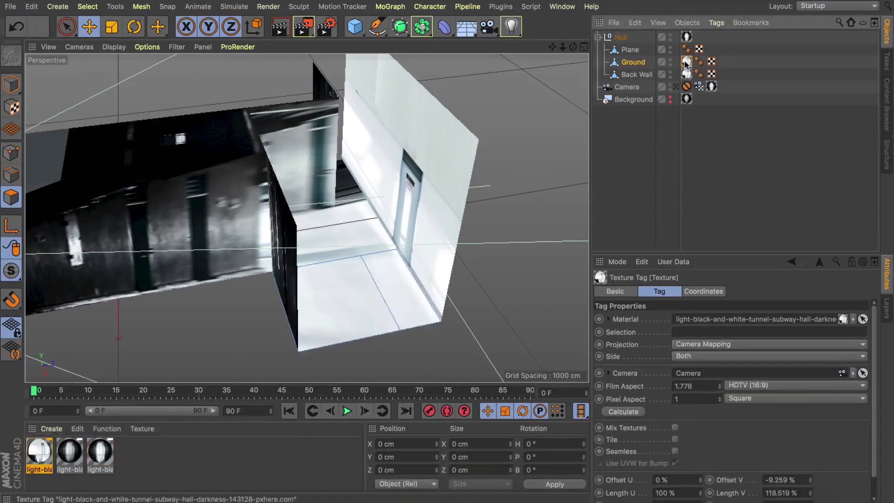
pyautogui.click(626, 157)
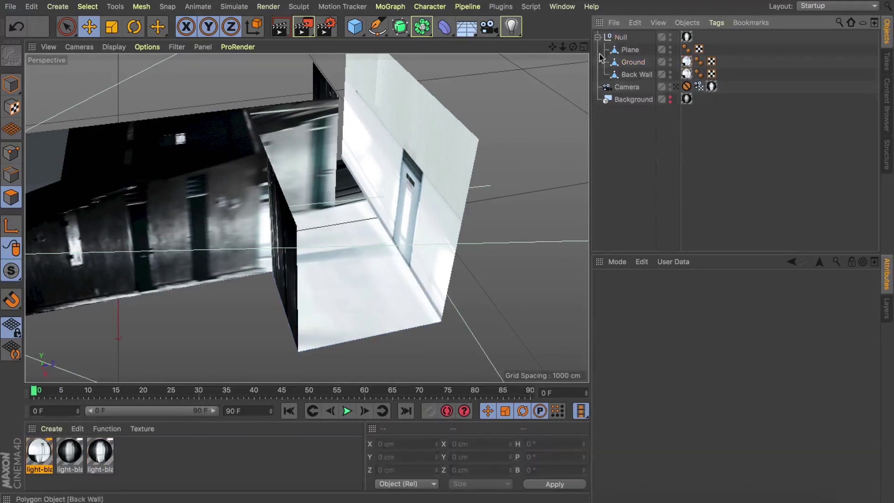
# Add a second camera from the projection camera's view and dolly it forward down the corridor to about Z -104 cm
pyautogui.moveTo(574, 46); pyautogui.dragTo(527, 144)
pyautogui.press('super+z')
pyautogui.moveTo(574, 46); pyautogui.dragTo(666, 11)
pyautogui.moveTo(517, 50); pyautogui.dragTo(574, 50)
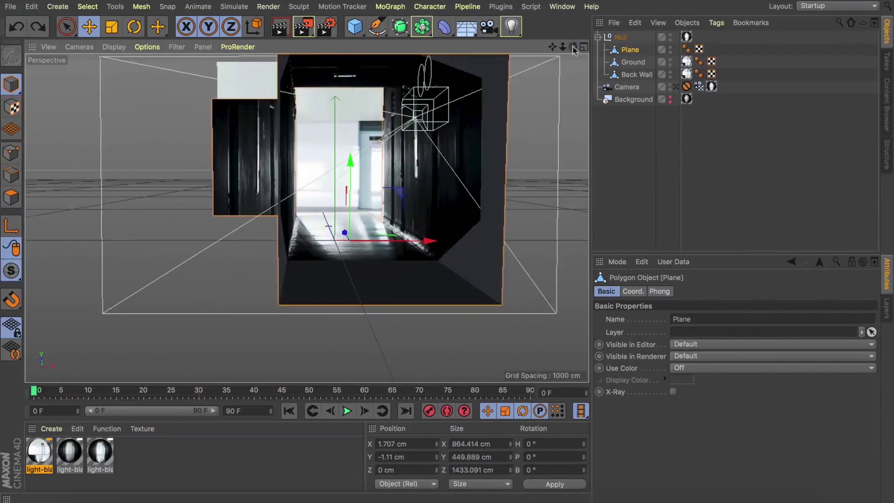
pyautogui.click(674, 87)
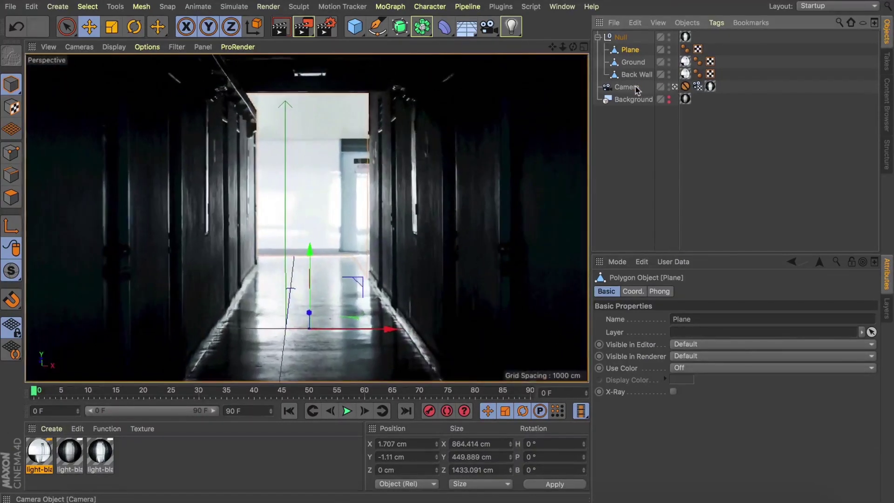
pyautogui.click(625, 89)
pyautogui.click(488, 28)
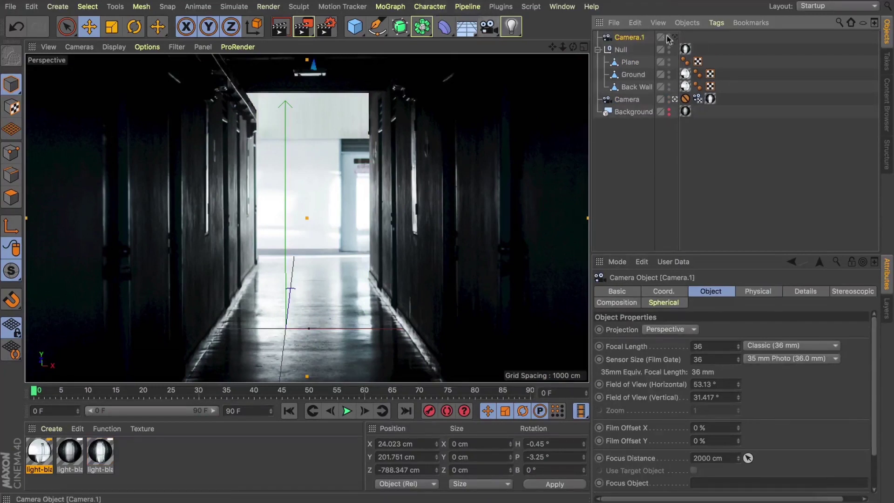
pyautogui.moveTo(563, 48); pyautogui.dragTo(665, 47)
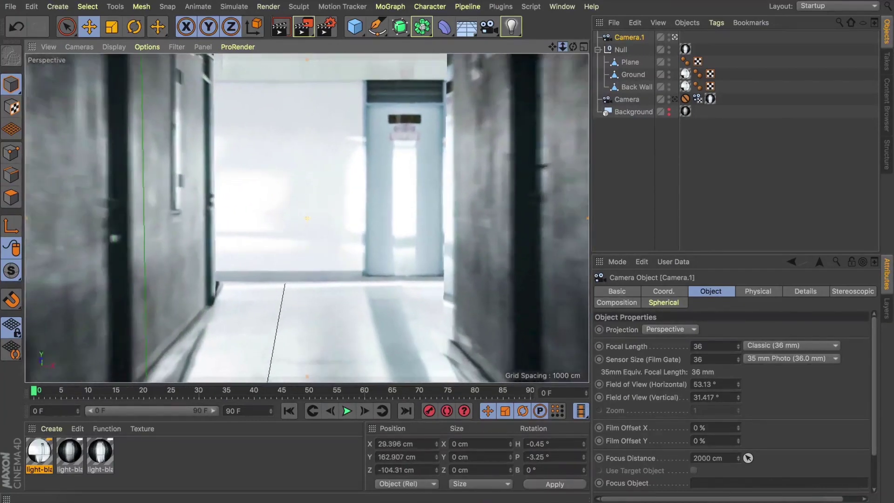
# Try to move the plane's vertical edge at the end of the right corridor wall, viewing from the second camera
pyautogui.click(631, 63)
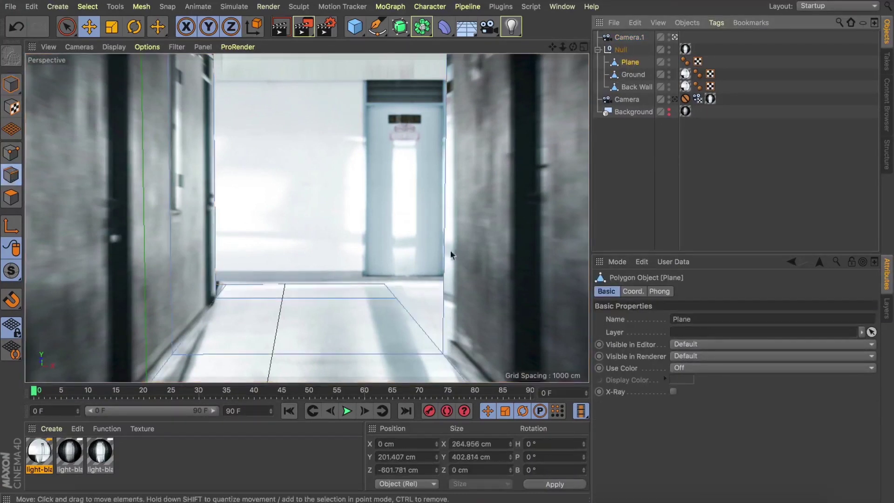
pyautogui.click(447, 274)
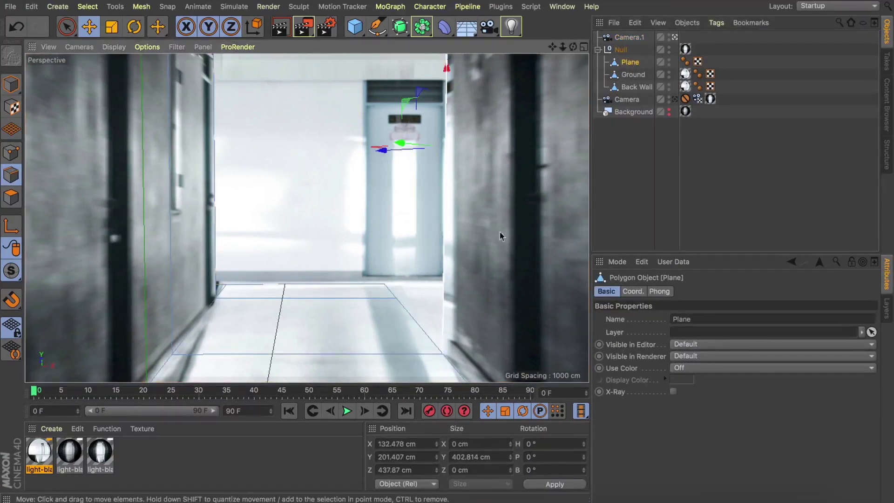
pyautogui.moveTo(401, 147); pyautogui.dragTo(438, 150)
pyautogui.hotkey('ctrl', 'z')
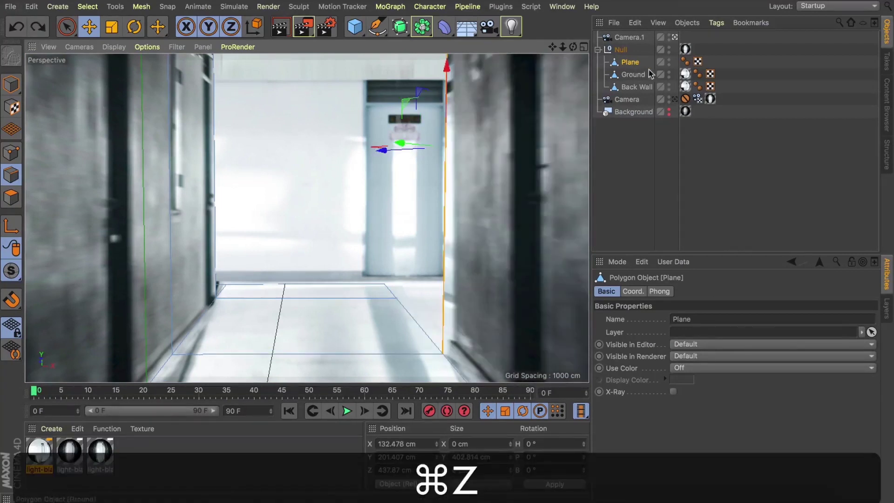
# Nudge the vertical end edges of the right and left corridor walls slightly outward while viewing through the projection camera, and leave that view
pyautogui.click(675, 99)
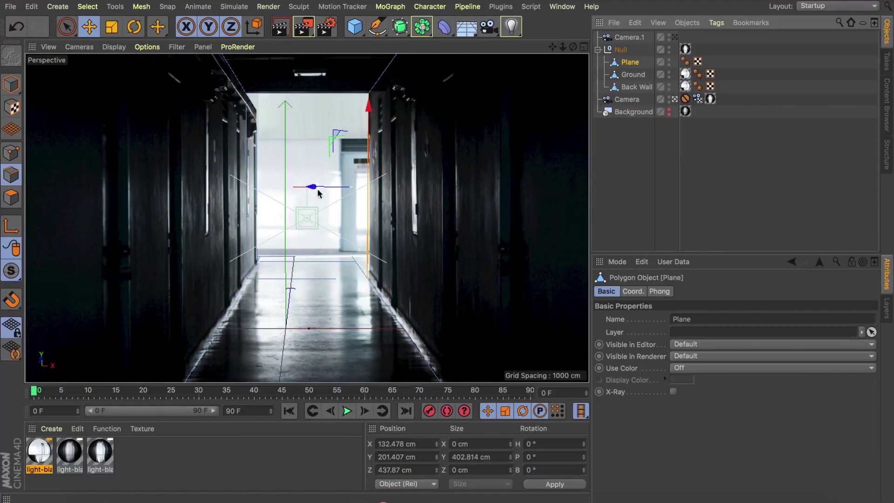
pyautogui.moveTo(318, 191); pyautogui.dragTo(321, 192)
pyautogui.press('super+z')
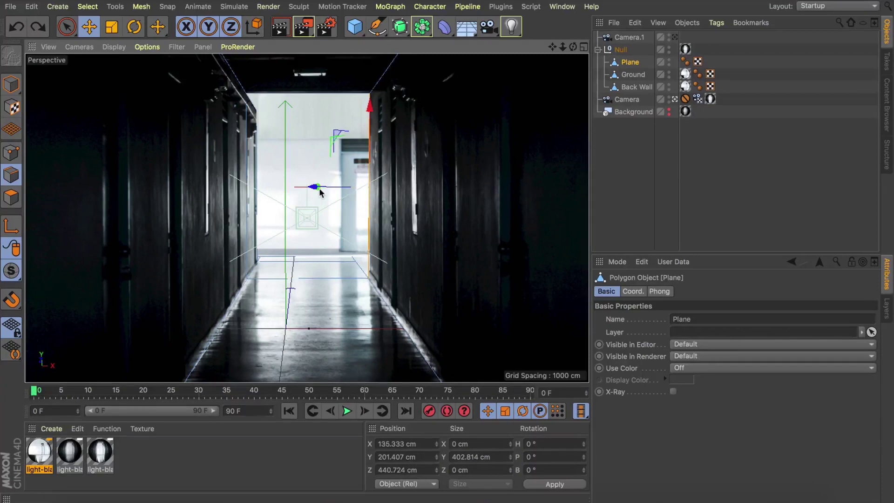
pyautogui.click(257, 204)
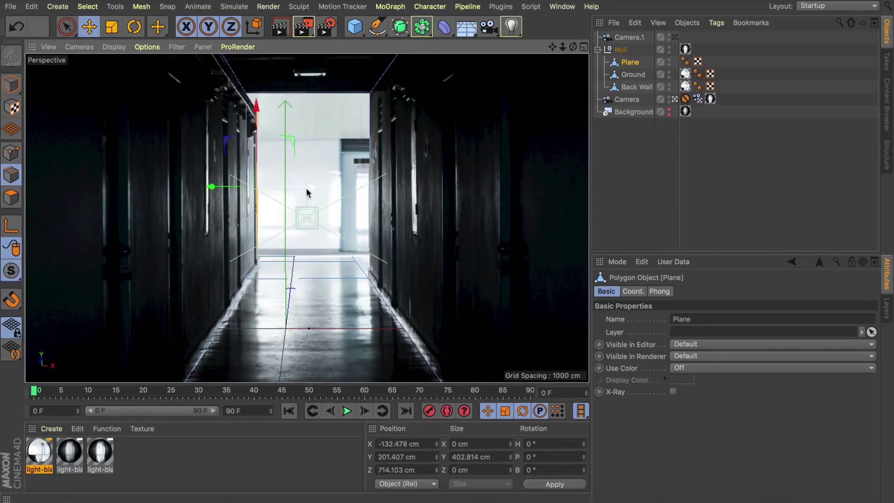
pyautogui.moveTo(307, 191); pyautogui.dragTo(307, 190)
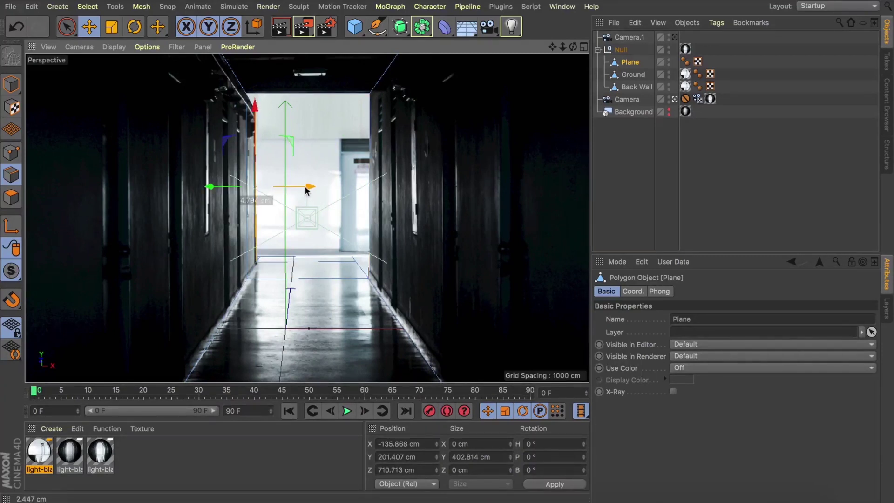
pyautogui.click(621, 186)
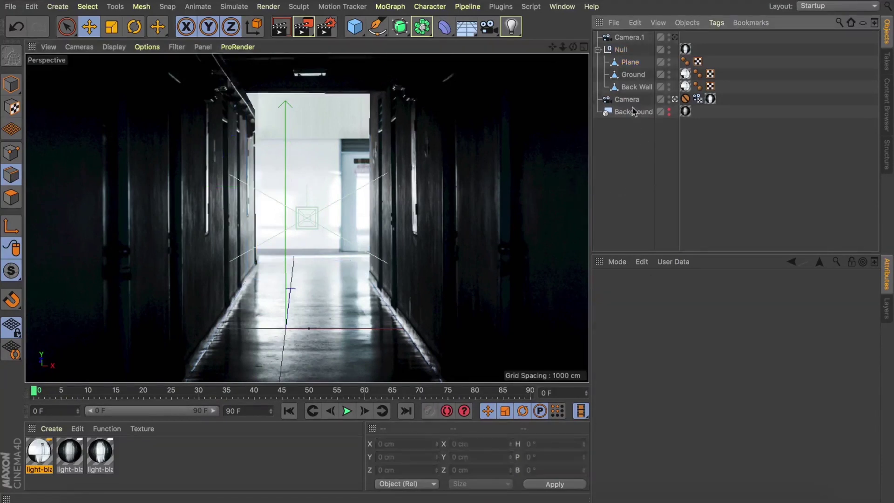
pyautogui.click(675, 99)
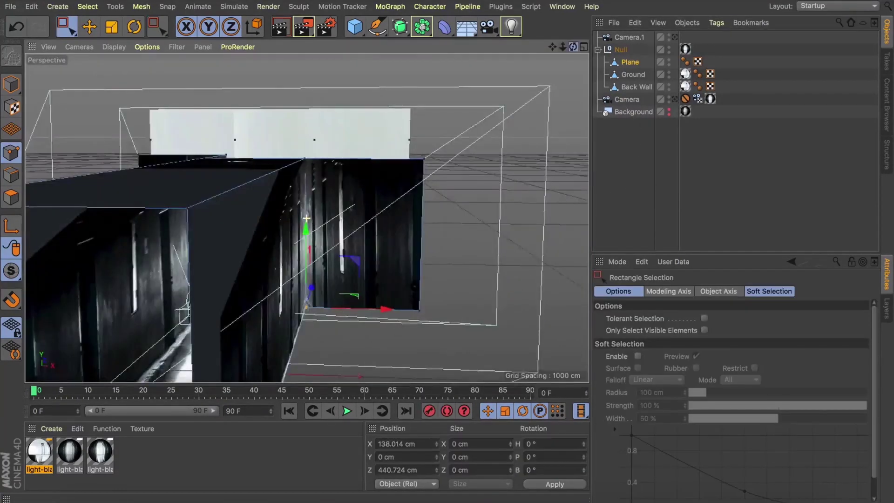
# Extrude the two top edges of the plane's far-end side walls on the corridor's left side upward to Y about 550 cm
pyautogui.keyDown('alt'); pyautogui.moveTo(307, 219); pyautogui.dragTo(326, 233); pyautogui.keyUp('alt')
pyautogui.moveTo(573, 47); pyautogui.dragTo(543, 42)
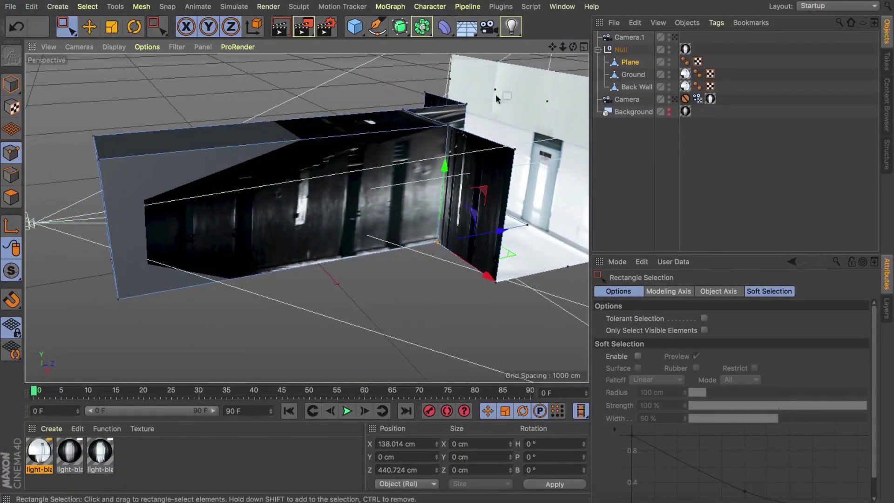
pyautogui.click(627, 64)
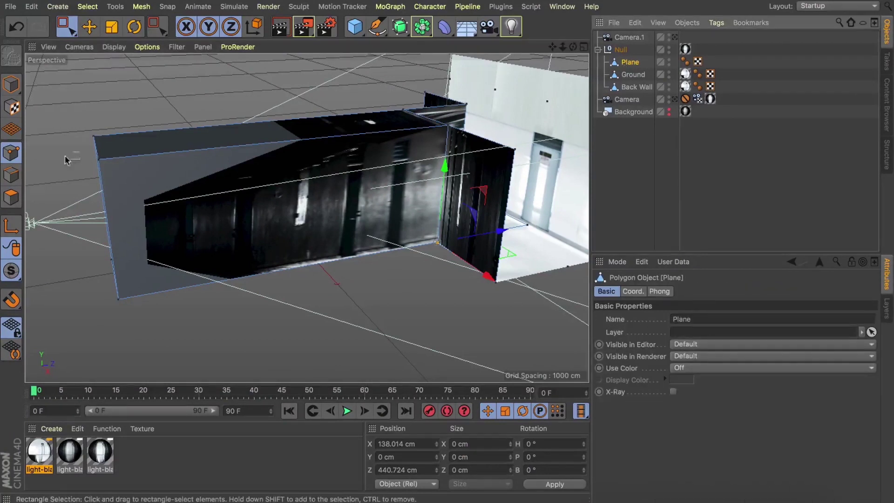
pyautogui.click(13, 175)
pyautogui.press('e')
pyautogui.click(448, 98)
pyautogui.keyDown('shift'); pyautogui.click(447, 107); pyautogui.keyUp('shift')
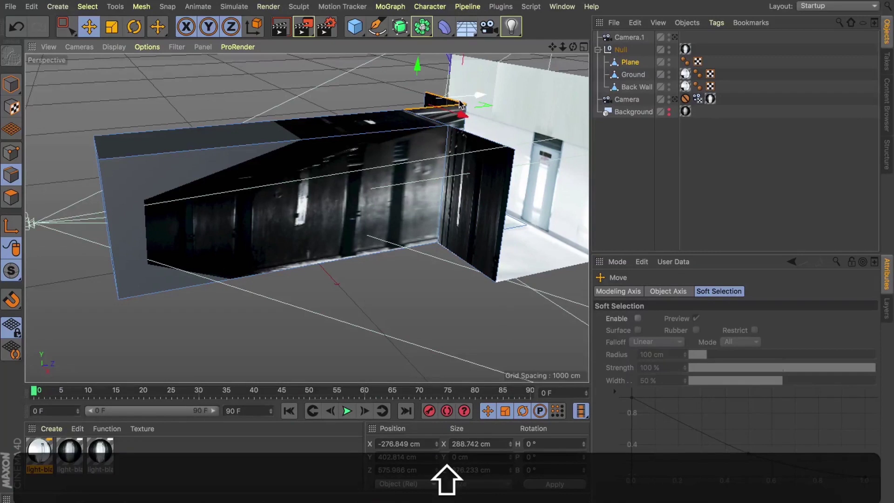
pyautogui.press('d')
pyautogui.click(584, 47)
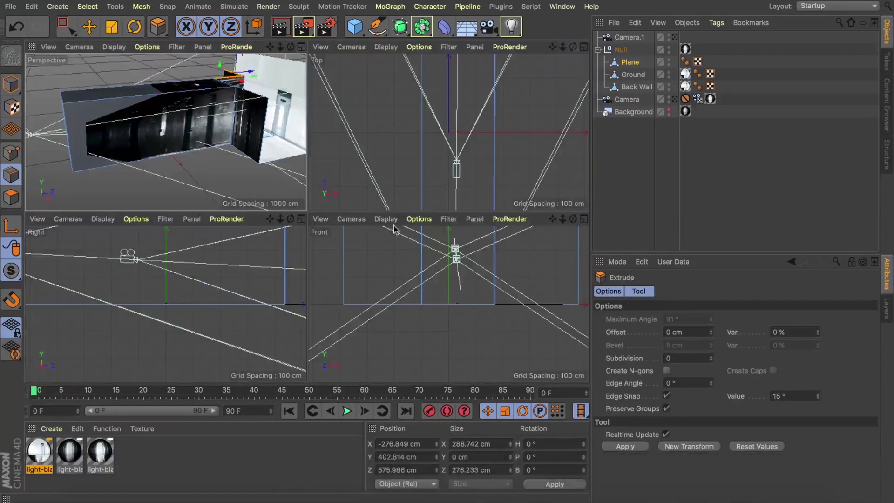
pyautogui.press('s')
pyautogui.press('s')
pyautogui.press('s')
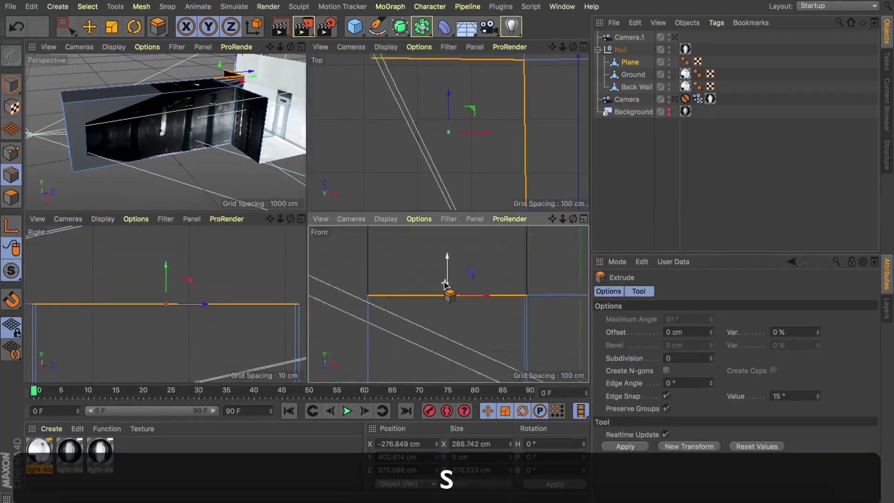
pyautogui.scroll(-6, 445, 283)
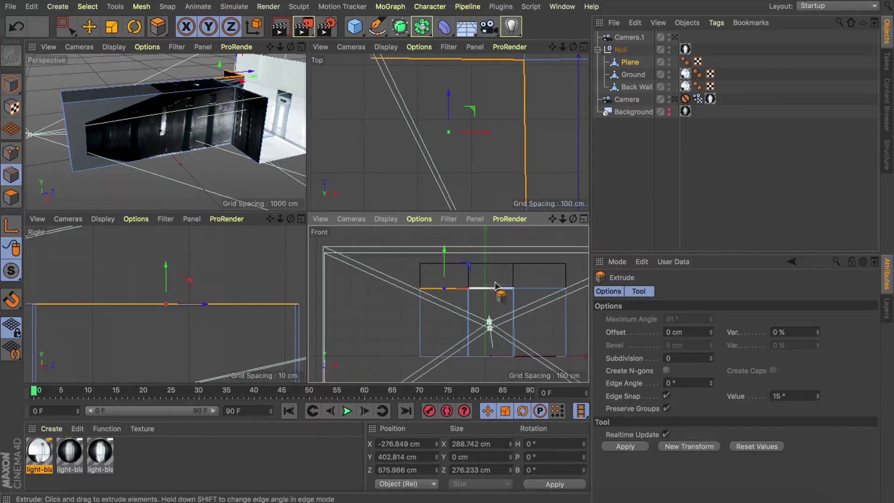
pyautogui.click(624, 446)
pyautogui.moveTo(448, 259); pyautogui.dragTo(448, 232)
pyautogui.click(301, 47)
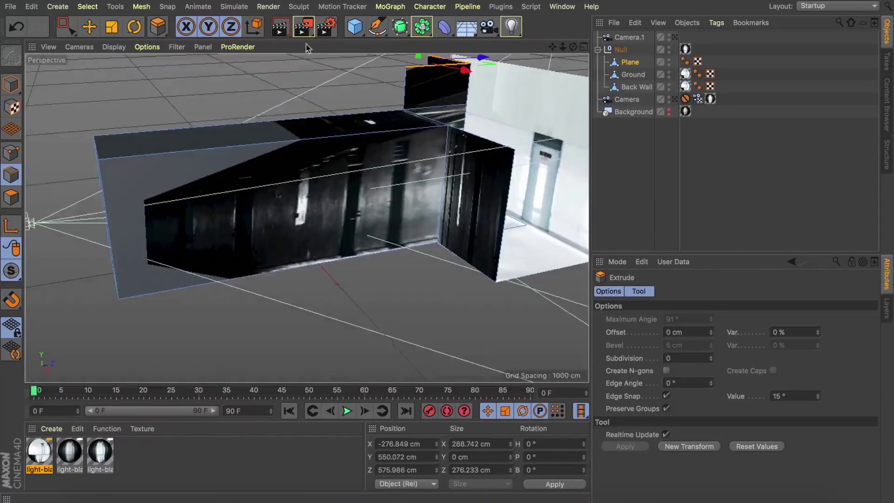
# Delete the second camera, Camera.1, from the scene
pyautogui.moveTo(553, 47); pyautogui.dragTo(574, 49)
pyautogui.click(628, 36)
pyautogui.press('BackSpace')
# Create a near-black material with colour V 11 % and assign it to the Null beneath the camera-mapped texture
pyautogui.doubleClick(133, 465)
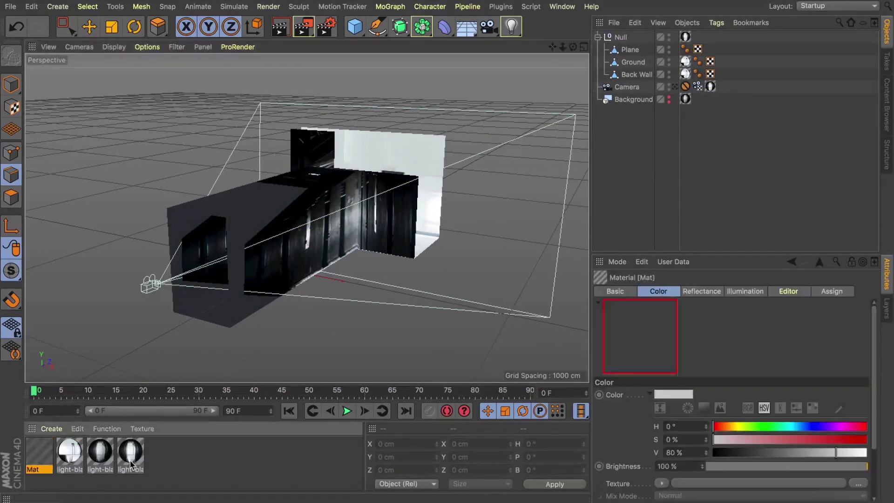
pyautogui.doubleClick(33, 455)
pyautogui.moveTo(32, 455); pyautogui.dragTo(124, 315)
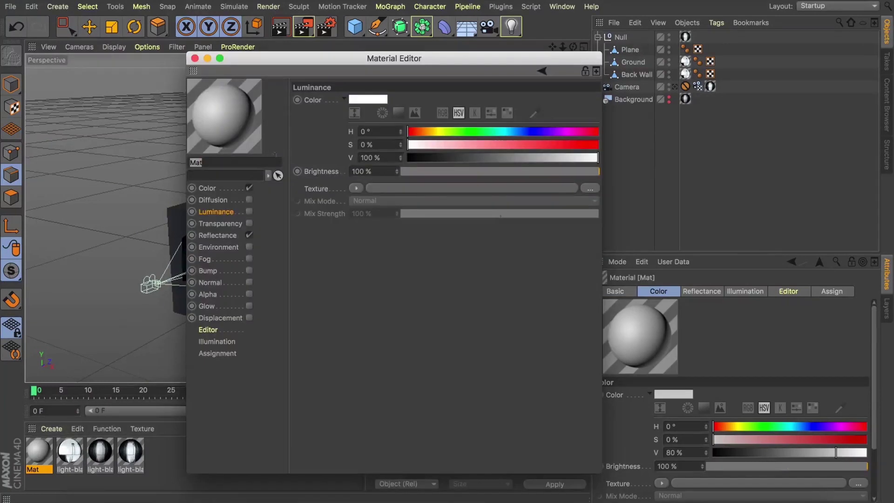
pyautogui.click(207, 188)
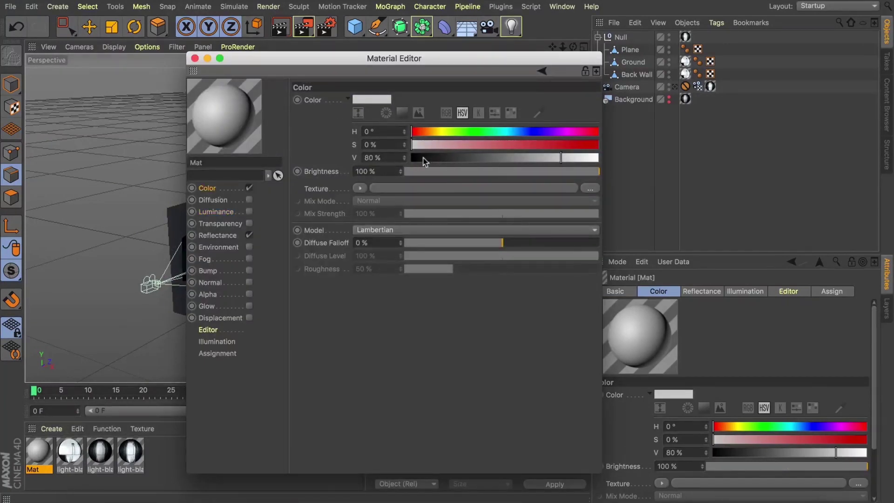
pyautogui.moveTo(423, 158); pyautogui.dragTo(432, 158)
pyautogui.click(227, 236)
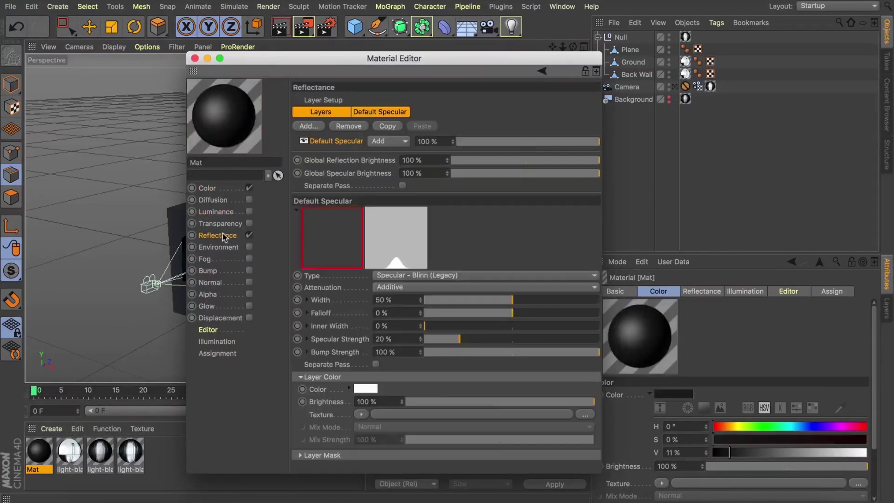
pyautogui.click(195, 58)
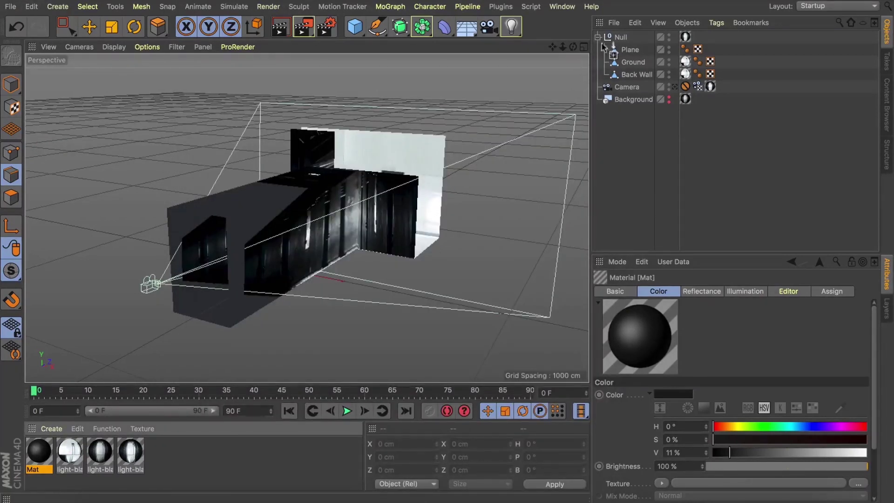
pyautogui.moveTo(617, 38); pyautogui.dragTo(618, 40)
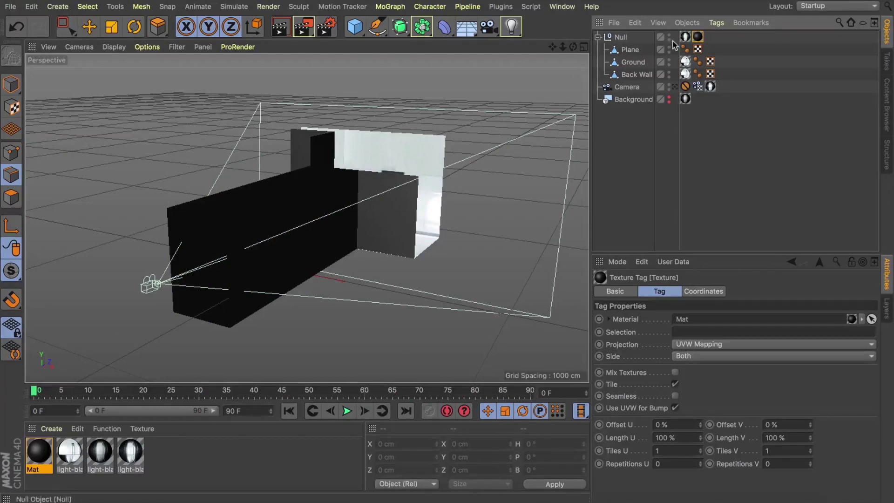
pyautogui.moveTo(719, 41); pyautogui.dragTo(699, 47)
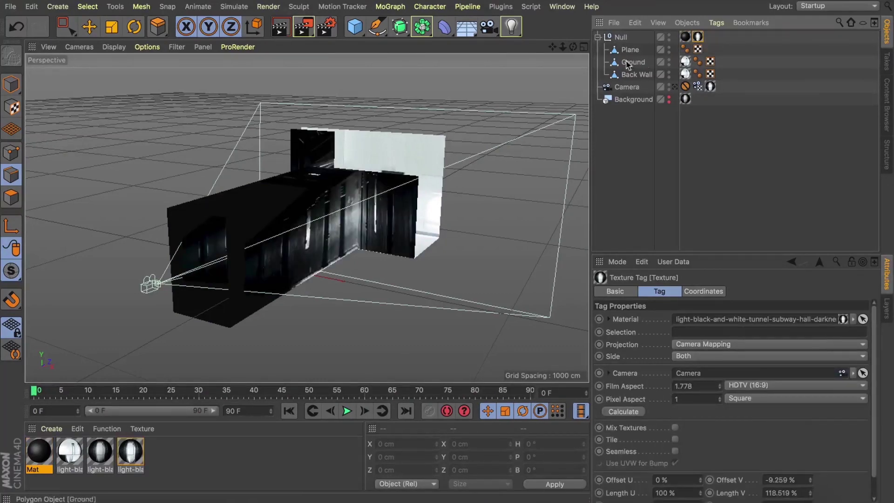
# Extrude the plane's top edge at the corridor's front opening upward by 20 cm
pyautogui.moveTo(573, 46)
pyautogui.mouseDown()
pyautogui.moveTo(564, 47)
pyautogui.moveTo(574, 46)
pyautogui.mouseUp()
pyautogui.click(656, 50)
pyautogui.scroll(3, 295, 209)
pyautogui.press('e')
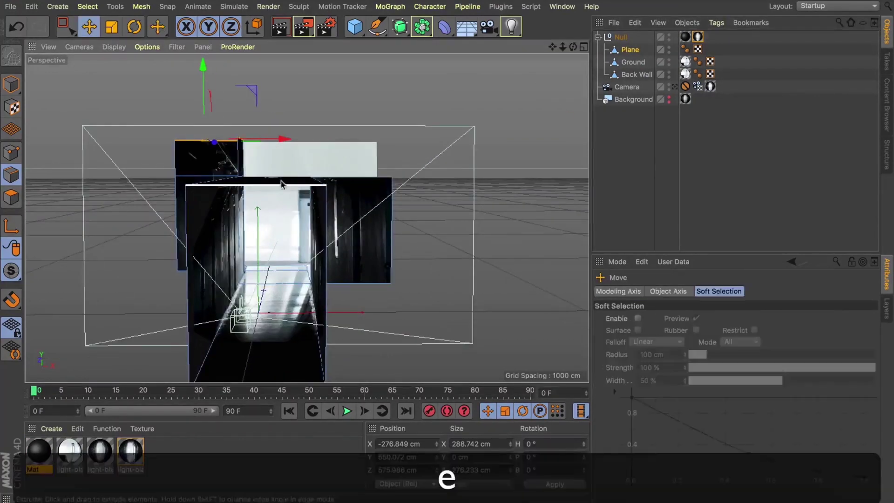
pyautogui.press('d')
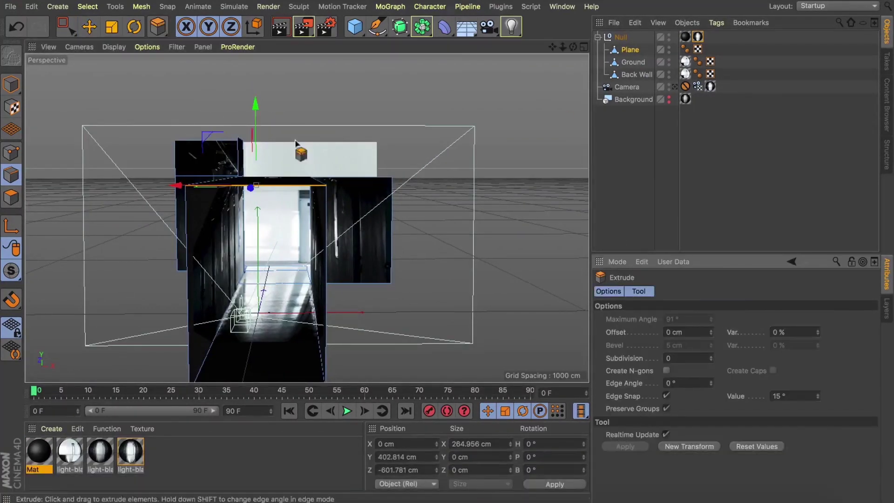
pyautogui.hotkey('shift', 'e')
pyautogui.keyDown('shift'); pyautogui.moveTo(254, 106); pyautogui.dragTo(254, 90); pyautogui.keyUp('shift')
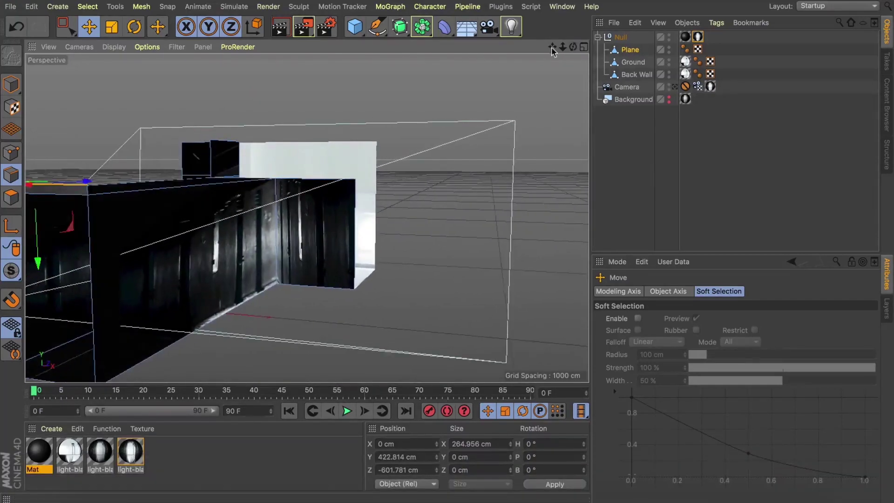
# Extrude the plane's bottom edge at the corridor's front opening downward by 20 cm
pyautogui.moveTo(551, 46); pyautogui.dragTo(226, 285)
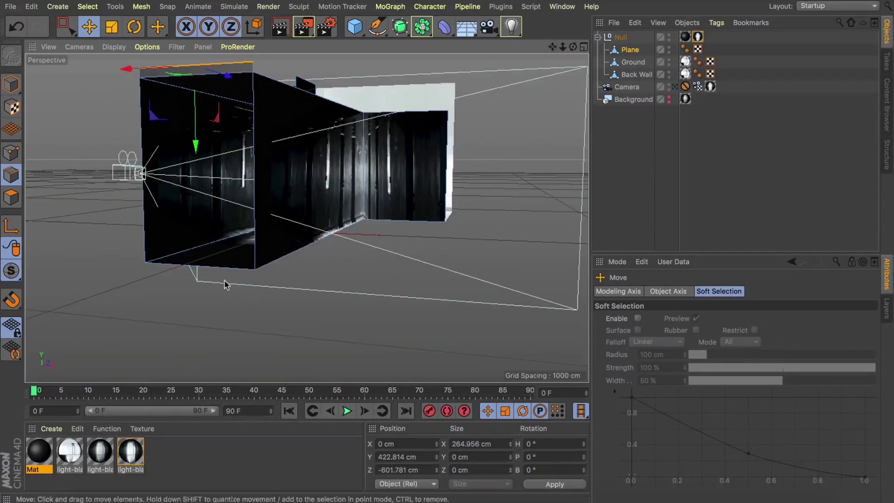
pyautogui.press('d')
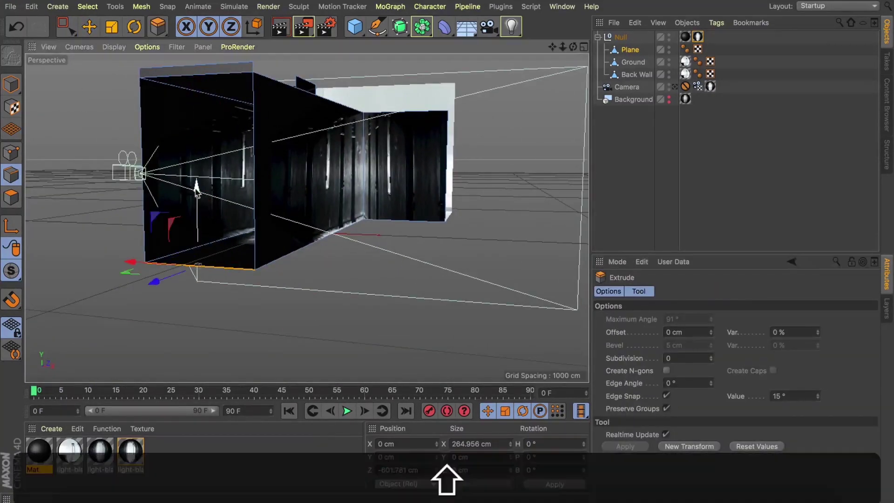
pyautogui.keyDown('shift'); pyautogui.moveTo(198, 191); pyautogui.dragTo(198, 201); pyautogui.keyUp('shift')
pyautogui.moveTo(574, 47); pyautogui.dragTo(545, 48)
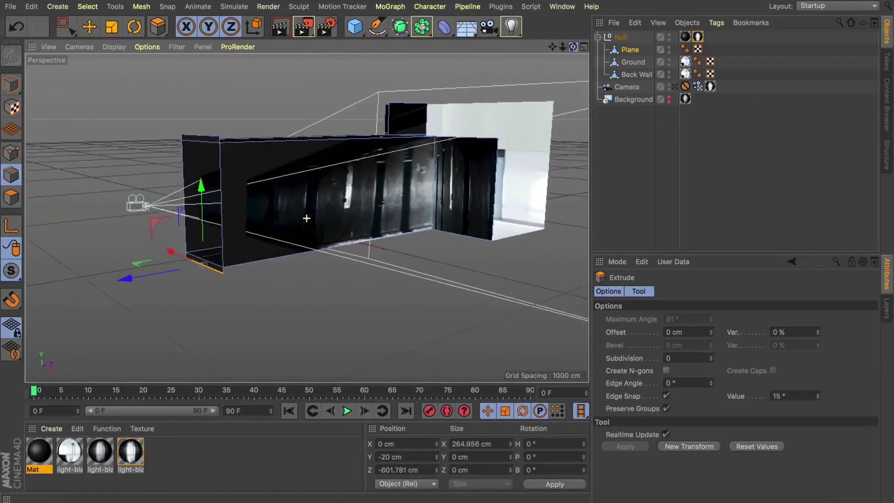
# Delete the projection camera's protection tag and the Background object
pyautogui.click(598, 37)
pyautogui.click(627, 49)
pyautogui.click(685, 48)
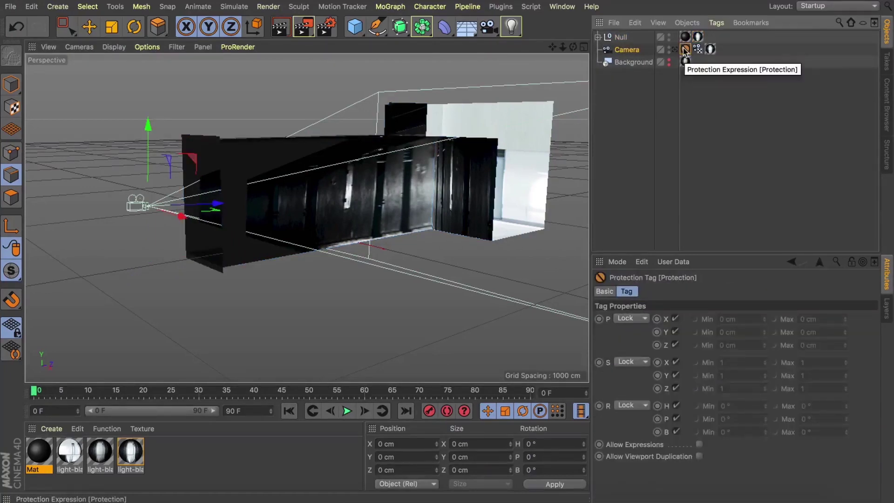
pyautogui.press('BackSpace')
pyautogui.click(624, 62)
pyautogui.press('BackSpace')
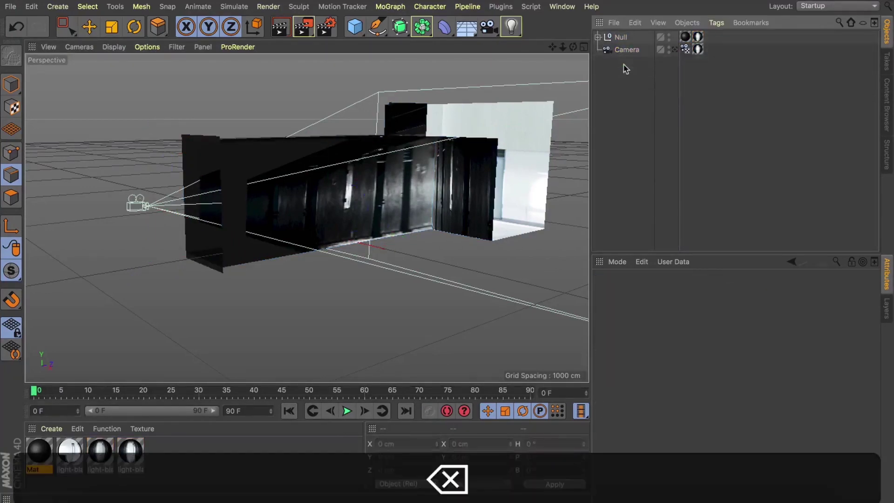
# Group the Null and the projection camera under a new null named Level 1
pyautogui.click(598, 37)
pyautogui.click(598, 38)
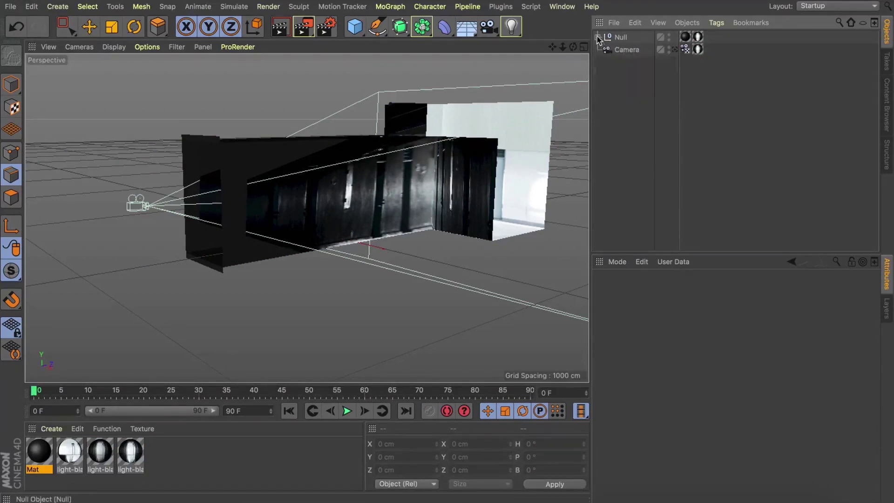
pyautogui.moveTo(606, 33); pyautogui.dragTo(607, 36)
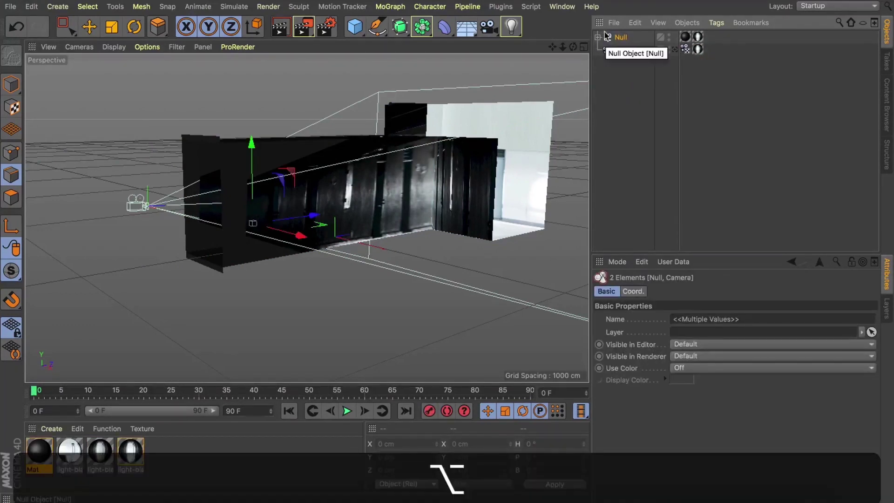
pyautogui.hotkey('alt', 'g')
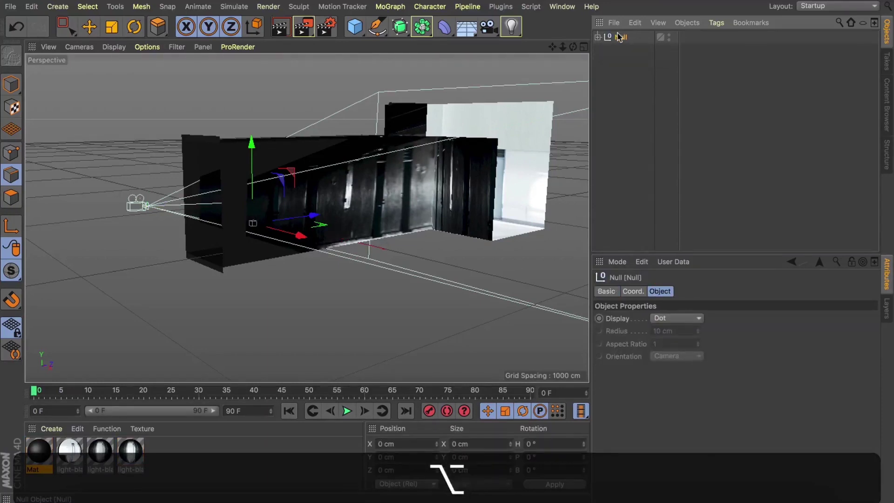
pyautogui.doubleClick(621, 37)
pyautogui.write('L')
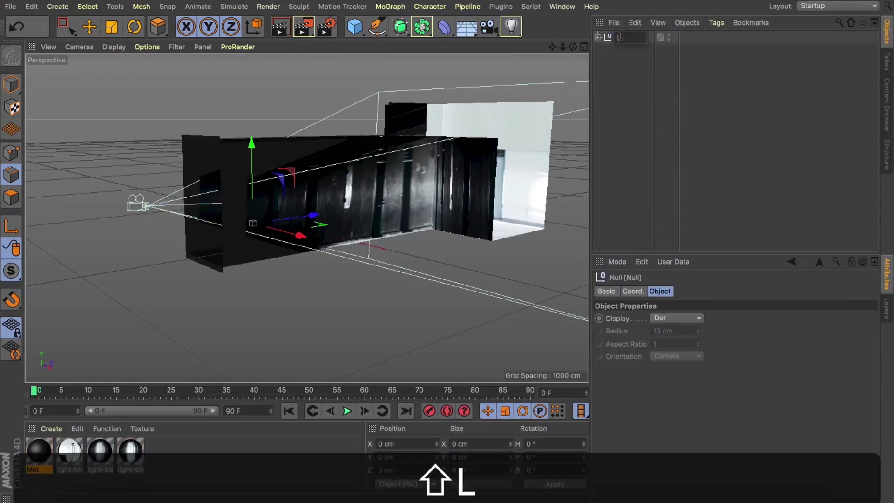
pyautogui.write('evel 1')
pyautogui.press('Return')
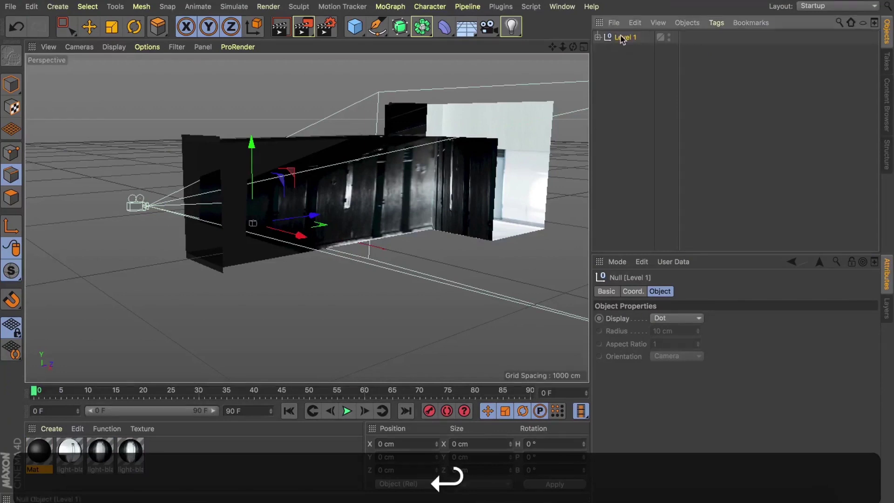
# Duplicate the Level 1 group and rename the copy Level 2
pyautogui.press('super+c')
pyautogui.press('super+v')
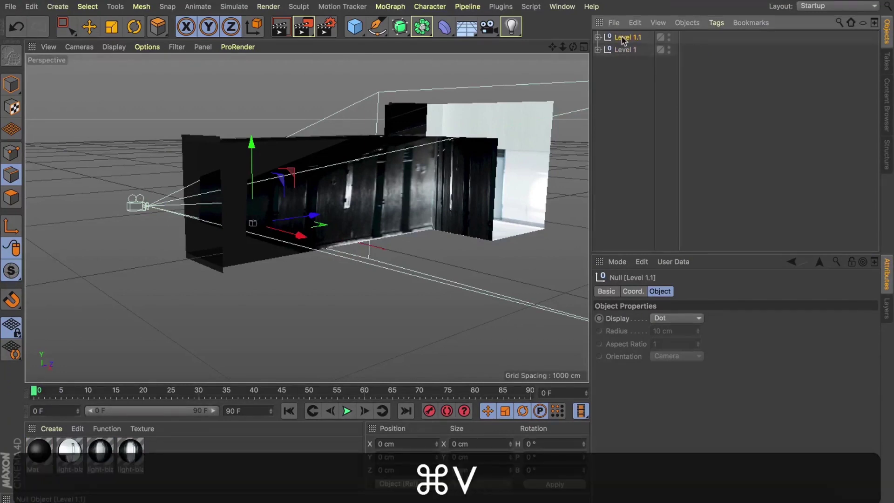
pyautogui.doubleClick(623, 38)
pyautogui.hotkey('shift', 'Right')
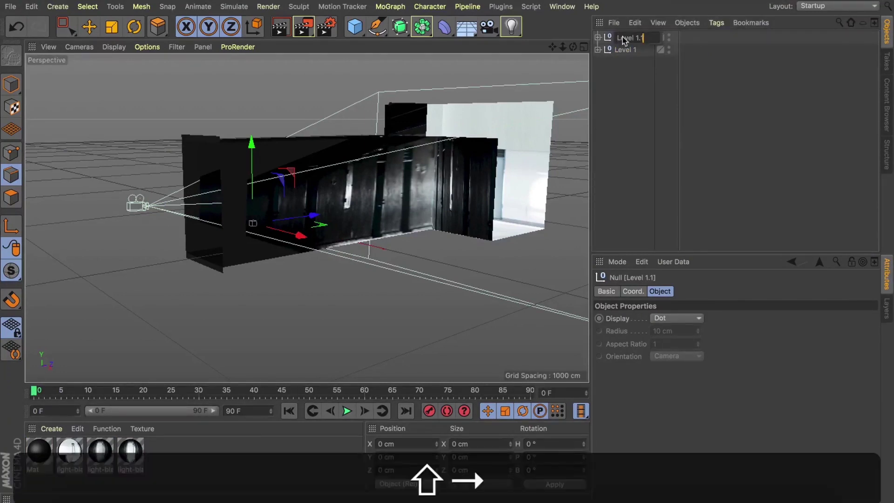
pyautogui.write('2')
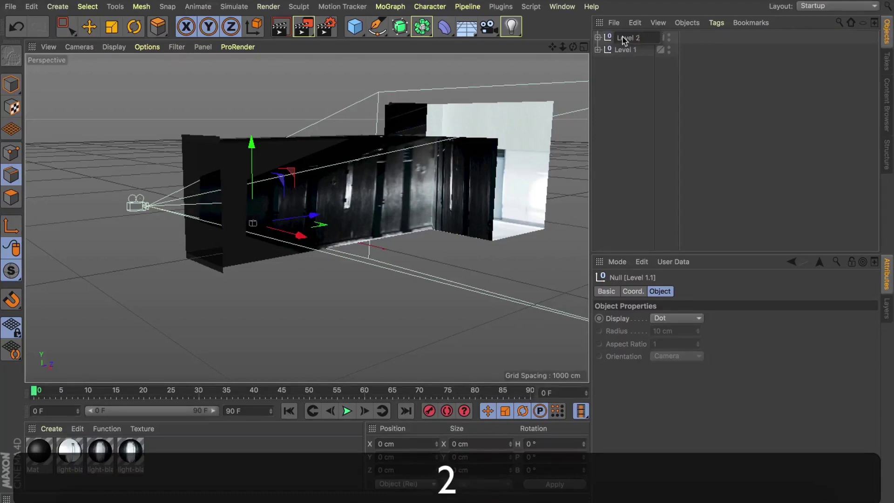
pyautogui.press('Return')
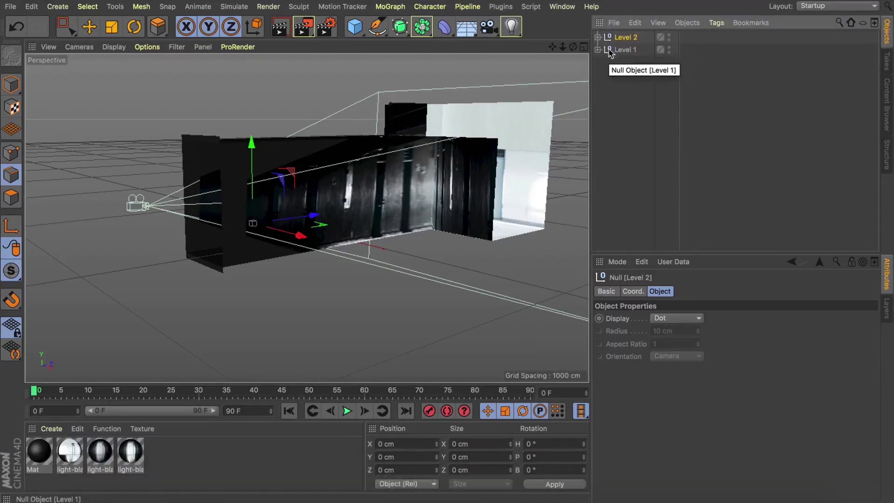
# Move the Level 2 group about 440 cm straight down beneath Level 1 and check how the two levels meet
pyautogui.press('e')
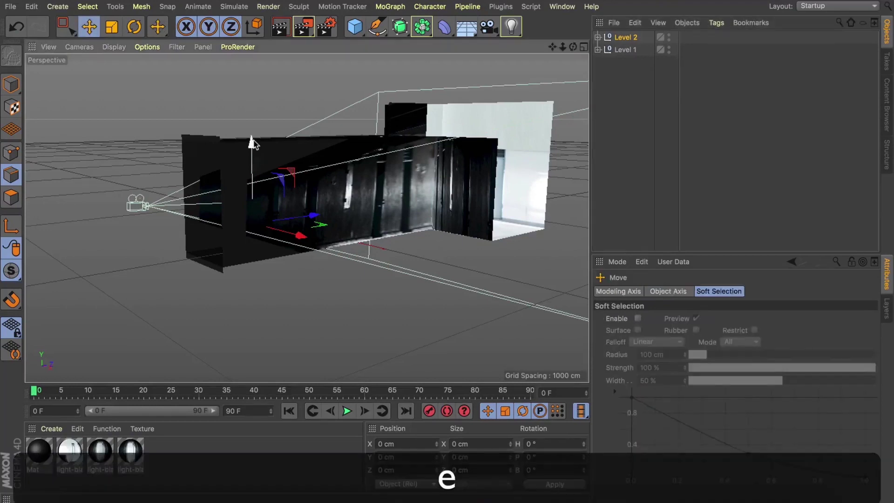
pyautogui.keyDown('shift'); pyautogui.moveTo(253, 143); pyautogui.dragTo(266, 259); pyautogui.keyUp('shift')
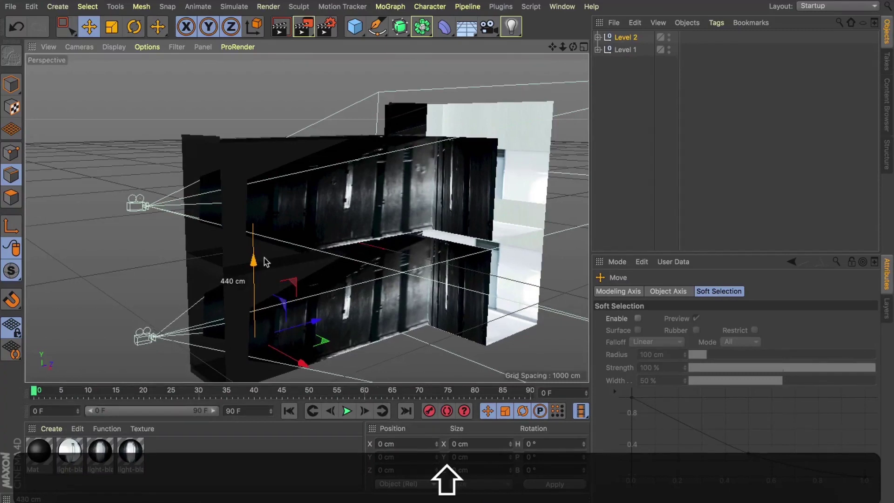
pyautogui.moveTo(574, 47); pyautogui.dragTo(656, 26)
pyautogui.scroll(5, 259, 261)
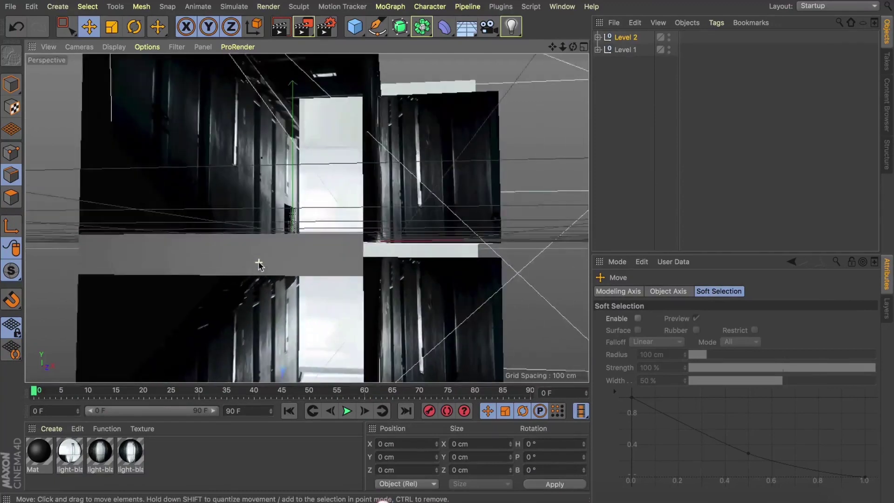
pyautogui.moveTo(573, 46); pyautogui.dragTo(375, 37)
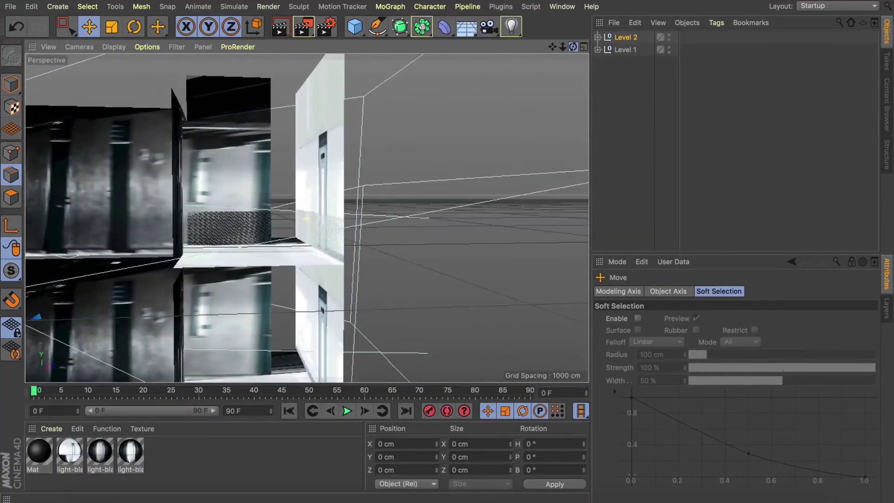
# Lower the top edges of Level 2's Plane and Back Wall until they meet the floor of Level 1 above
pyautogui.click(598, 37)
pyautogui.click(605, 50)
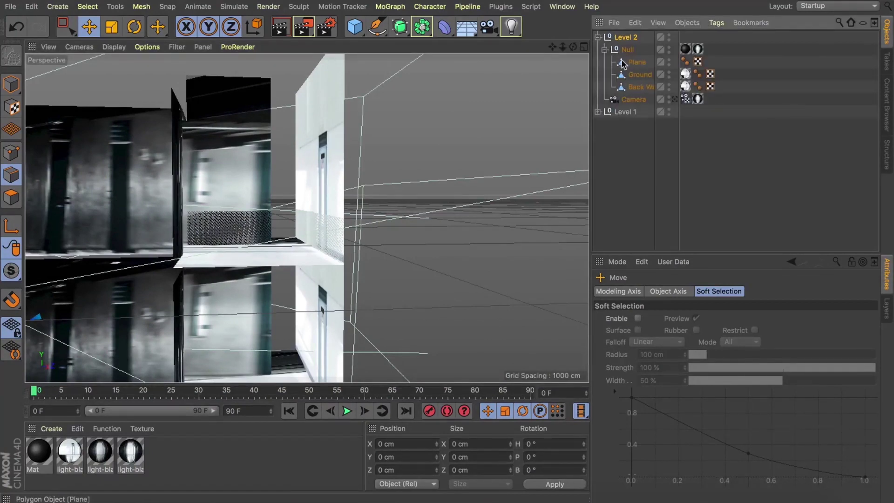
pyautogui.click(622, 62)
pyautogui.click(234, 211)
pyautogui.moveTo(573, 47); pyautogui.dragTo(522, 59)
pyautogui.keyDown('shift'); pyautogui.click(284, 202); pyautogui.keyUp('shift')
pyautogui.moveTo(572, 47); pyautogui.dragTo(613, 52)
pyautogui.keyDown('super'); pyautogui.click(639, 88); pyautogui.keyUp('super')
pyautogui.moveTo(252, 142); pyautogui.dragTo(253, 176)
pyautogui.moveTo(573, 47); pyautogui.dragTo(466, 31)
pyautogui.scroll(5, 216, 248)
pyautogui.moveTo(573, 47); pyautogui.dragTo(548, 58)
pyautogui.scroll(5, 280, 241)
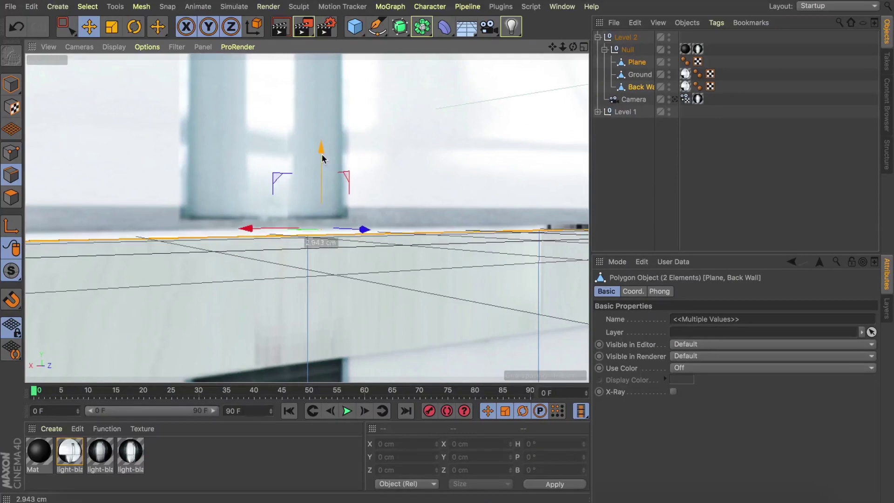
pyautogui.moveTo(573, 46)
pyautogui.mouseDown()
pyautogui.moveTo(526, 49)
pyautogui.moveTo(526, 34)
pyautogui.moveTo(521, 58)
pyautogui.moveTo(569, 50)
pyautogui.mouseUp()
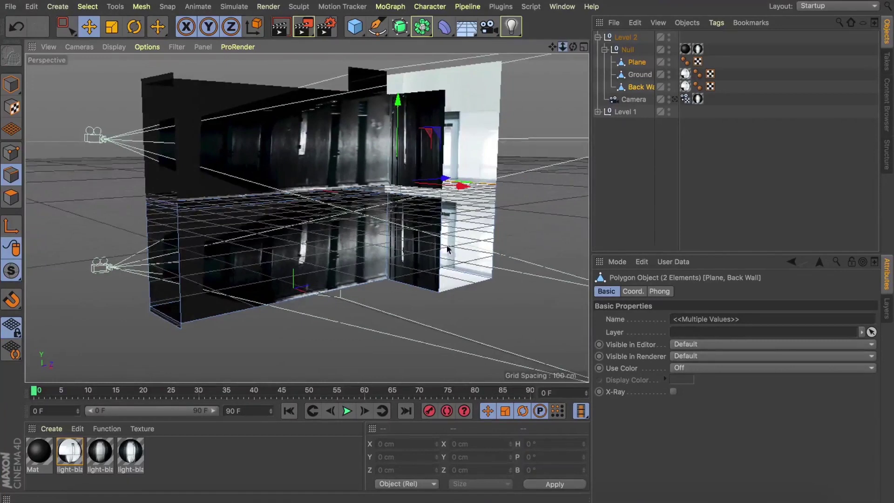
pyautogui.scroll(-3, 307, 218)
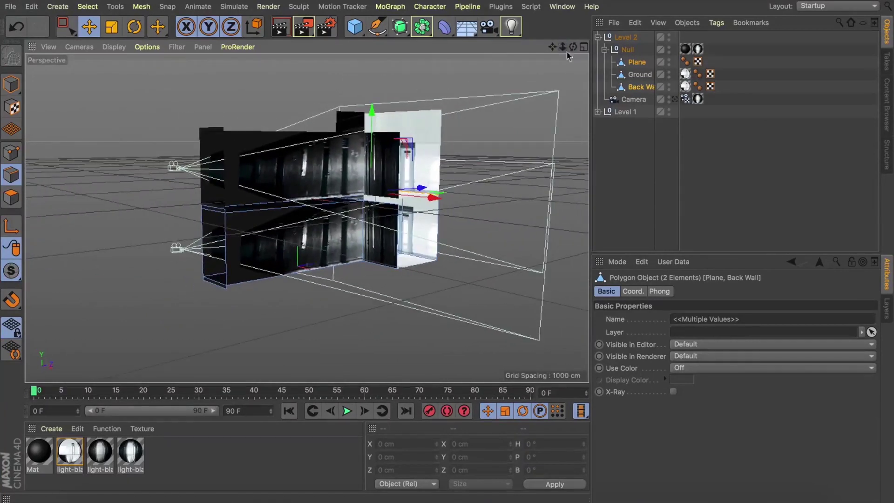
# Move the Level 2 group 440 cm straight up into Level 1's position and delete the original Level 1 group
pyautogui.click(597, 37)
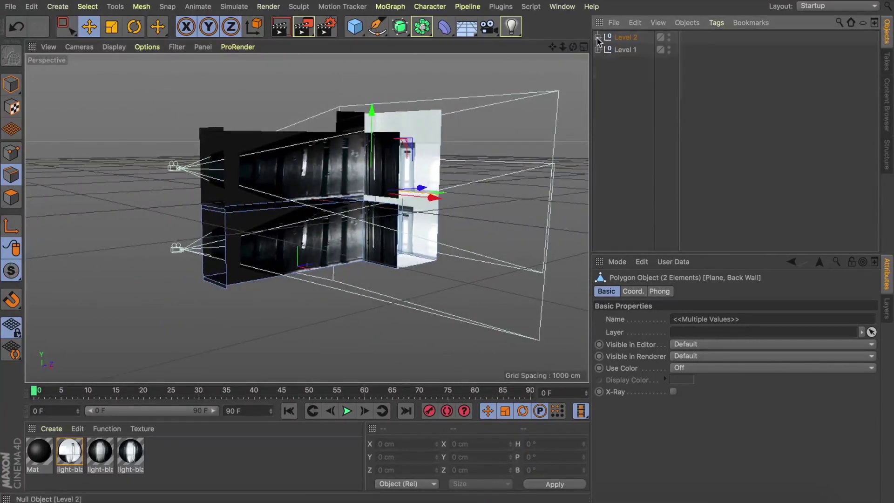
pyautogui.click(623, 37)
pyautogui.click(607, 291)
pyautogui.click(633, 291)
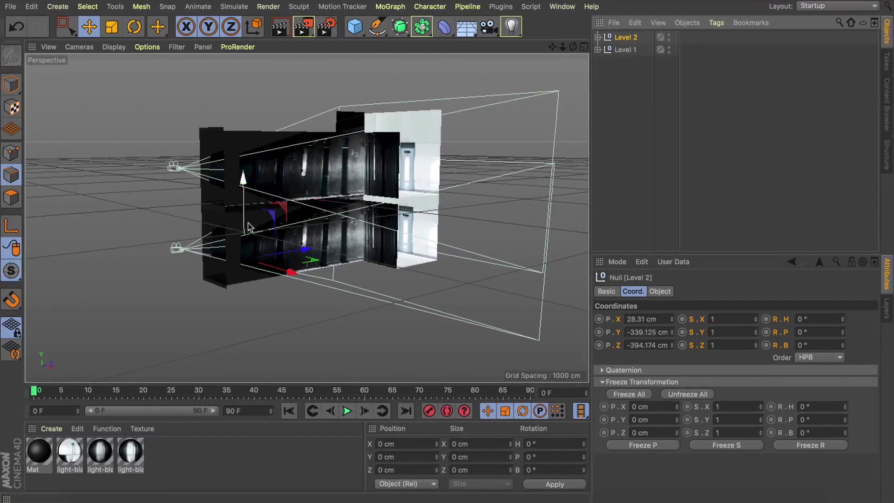
pyautogui.keyDown('shift'); pyautogui.moveTo(246, 216); pyautogui.dragTo(254, 138); pyautogui.keyUp('shift')
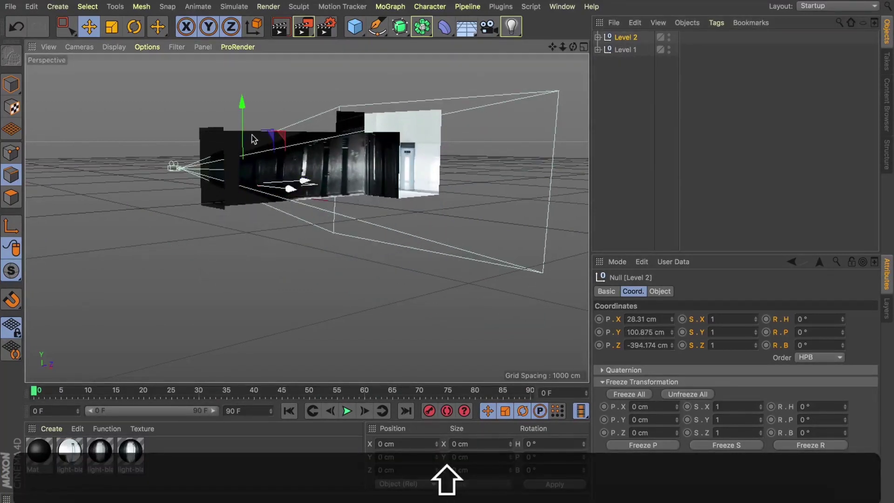
pyautogui.click(624, 50)
pyautogui.press('BackSpace')
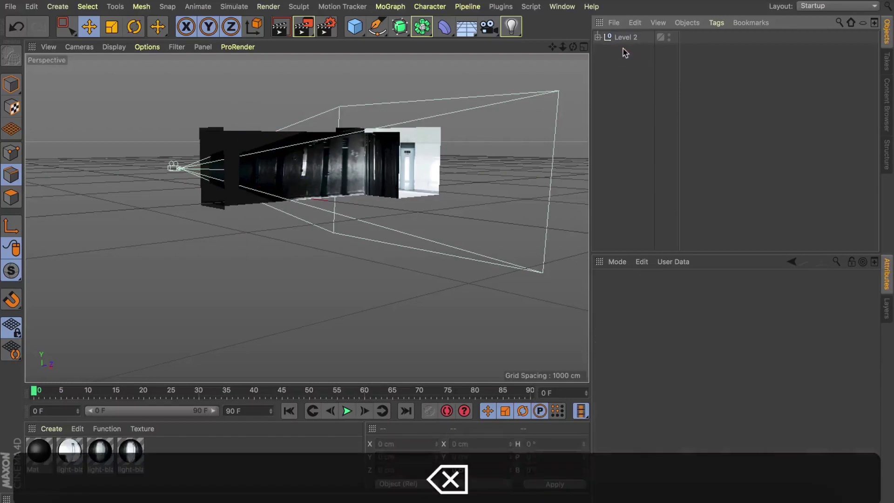
# Duplicate the Level 2 group as Level 1 and move the copy 440 cm straight down beneath it
pyautogui.click(621, 38)
pyautogui.moveTo(573, 46); pyautogui.dragTo(621, 47)
pyautogui.doubleClick(633, 49)
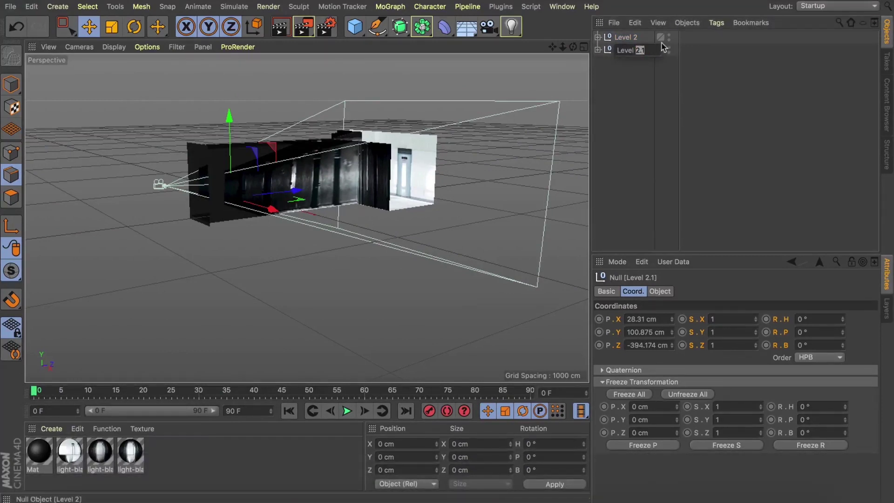
pyautogui.write('1')
pyautogui.press('Return')
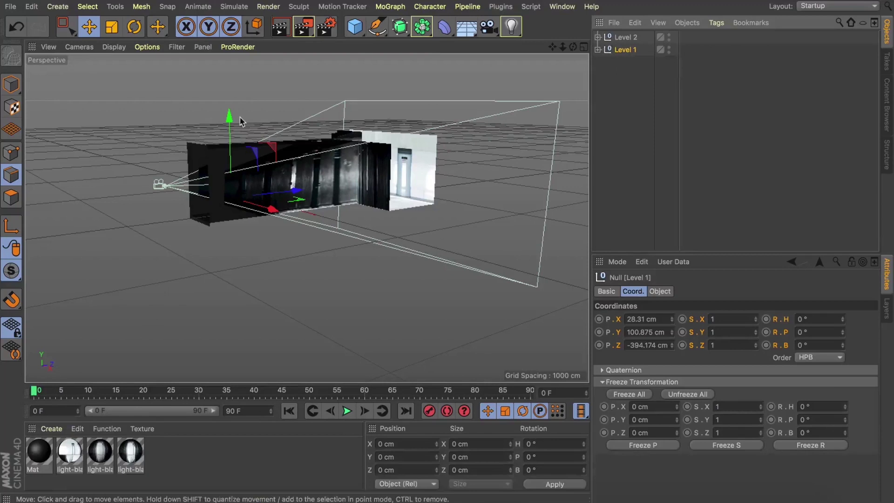
pyautogui.keyDown('shift'); pyautogui.moveTo(233, 116); pyautogui.dragTo(233, 193); pyautogui.keyUp('shift')
pyautogui.moveTo(573, 46); pyautogui.dragTo(376, 149)
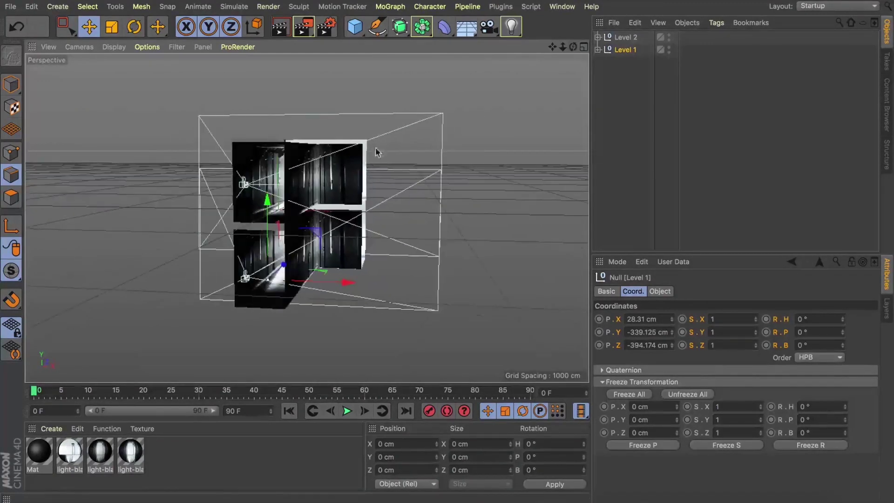
# Look through the projection cameras of Level 1 and Level 2 to compare their corridor views, and return to the default view
pyautogui.click(598, 37)
pyautogui.click(597, 111)
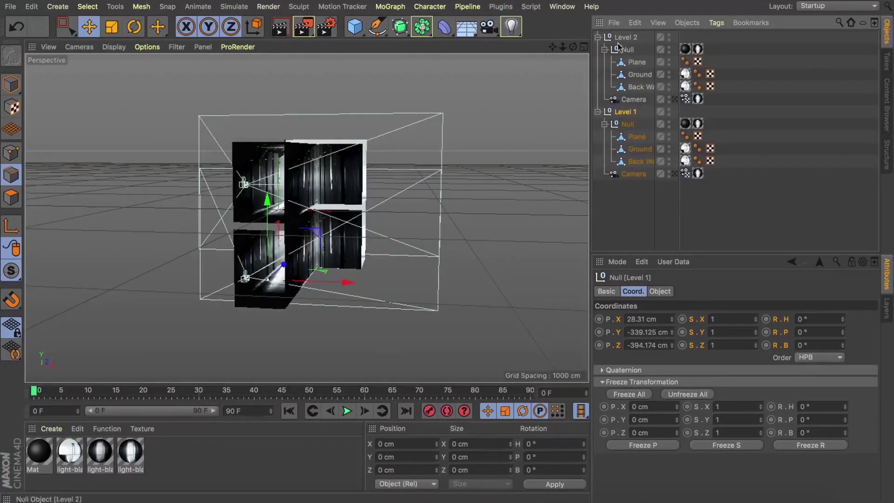
pyautogui.click(675, 99)
pyautogui.click(676, 174)
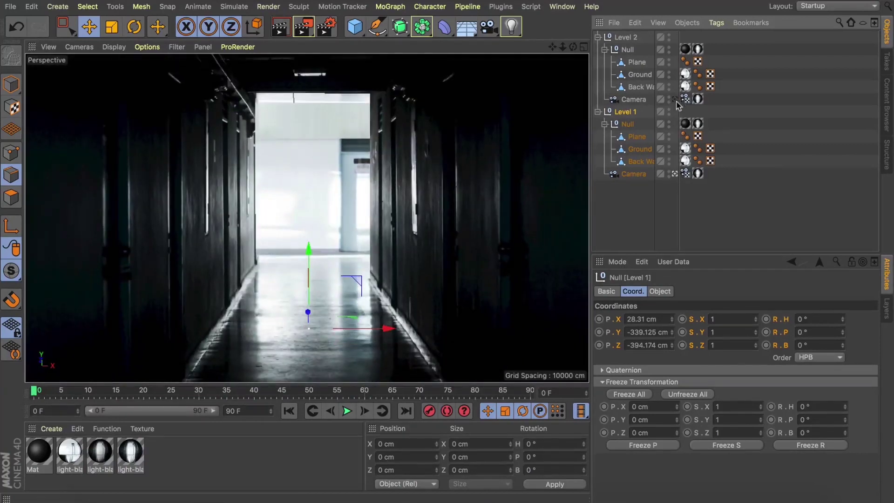
pyautogui.click(675, 99)
pyautogui.click(598, 111)
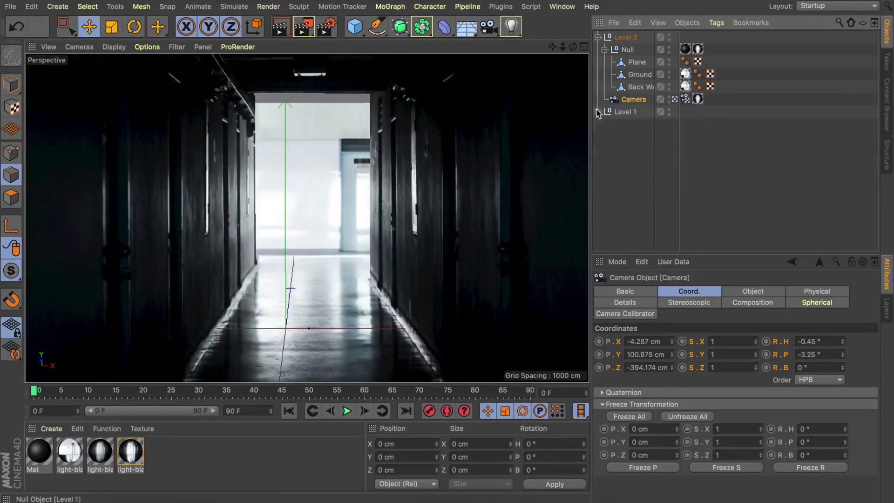
pyautogui.click(598, 37)
pyautogui.click(647, 73)
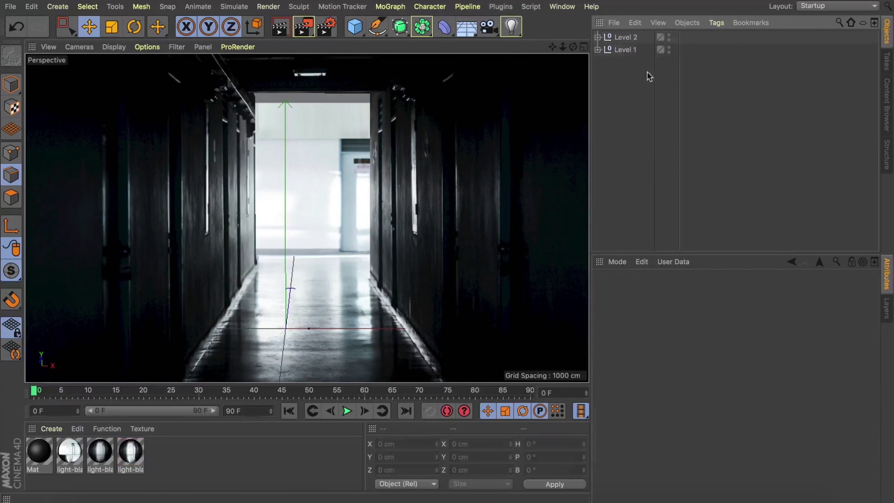
pyautogui.click(597, 37)
pyautogui.click(675, 98)
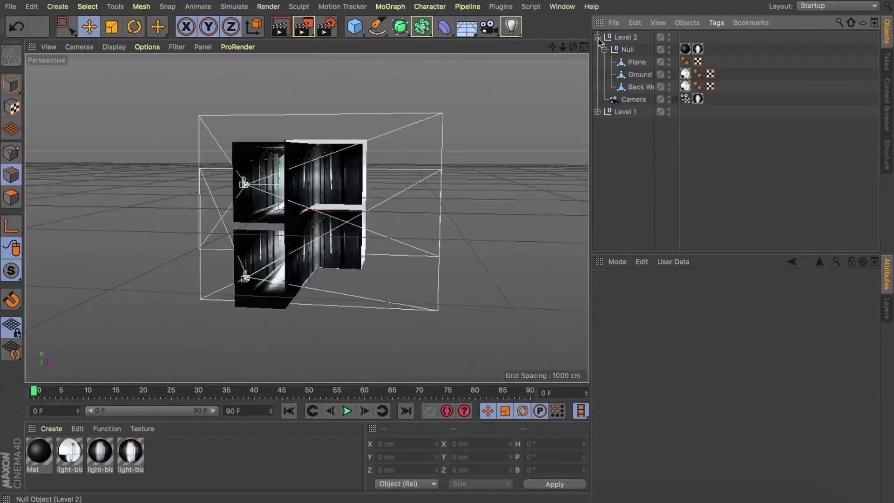
pyautogui.click(597, 37)
# Duplicate the Level 2 group as Level 3 and move the copy 440 cm straight up above it
pyautogui.moveTo(574, 47); pyautogui.dragTo(626, 38)
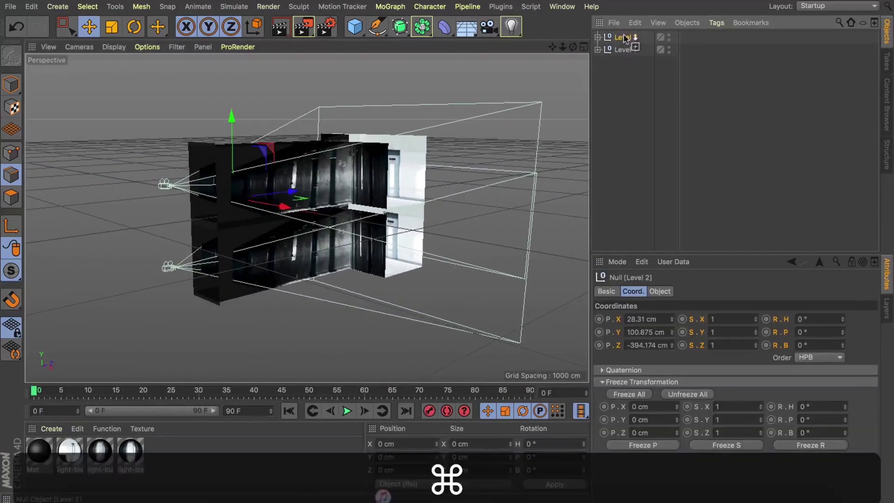
pyautogui.doubleClick(639, 39)
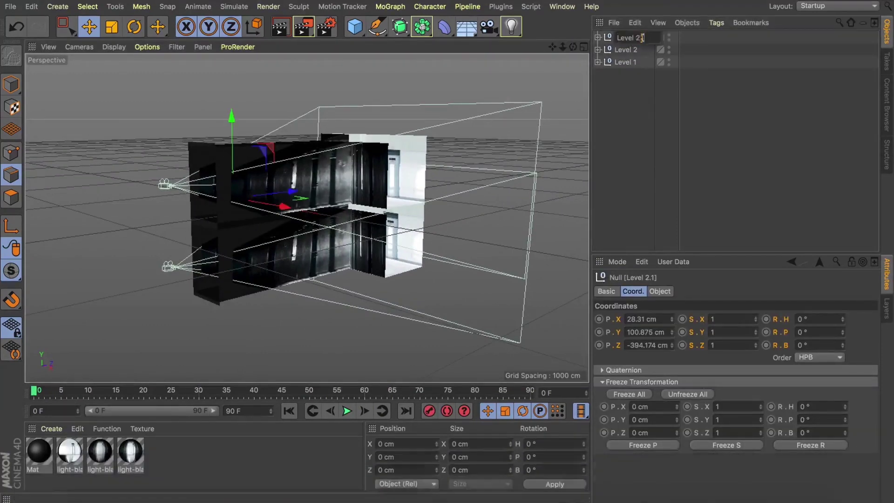
pyautogui.write('3')
pyautogui.press('Return')
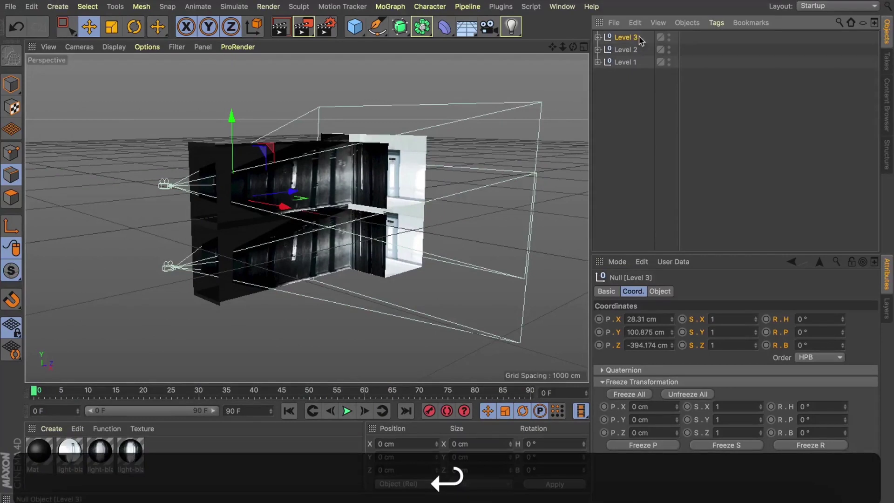
pyautogui.keyDown('shift'); pyautogui.moveTo(235, 130); pyautogui.dragTo(240, 47); pyautogui.keyUp('shift')
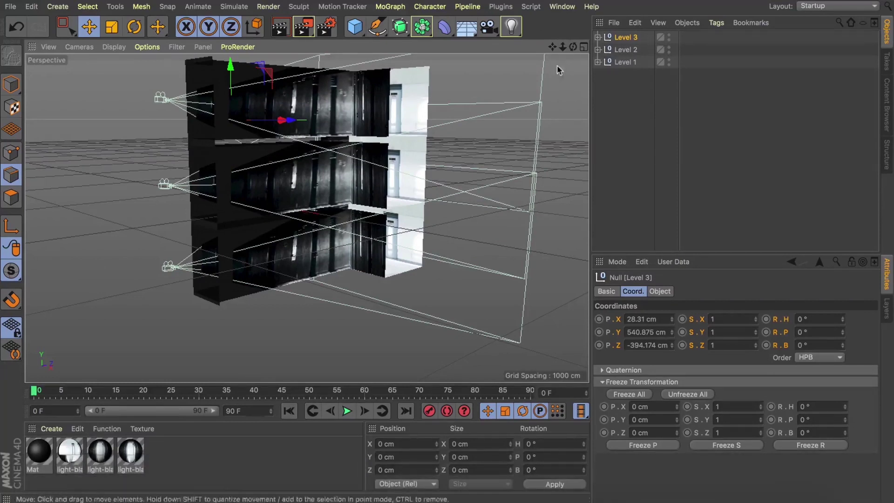
# Look through Level 2's projection camera and paste a copy of that camera outside the level groups
pyautogui.moveTo(573, 47); pyautogui.dragTo(586, 74)
pyautogui.click(598, 49)
pyautogui.click(670, 111)
pyautogui.click(633, 111)
pyautogui.press('super+c')
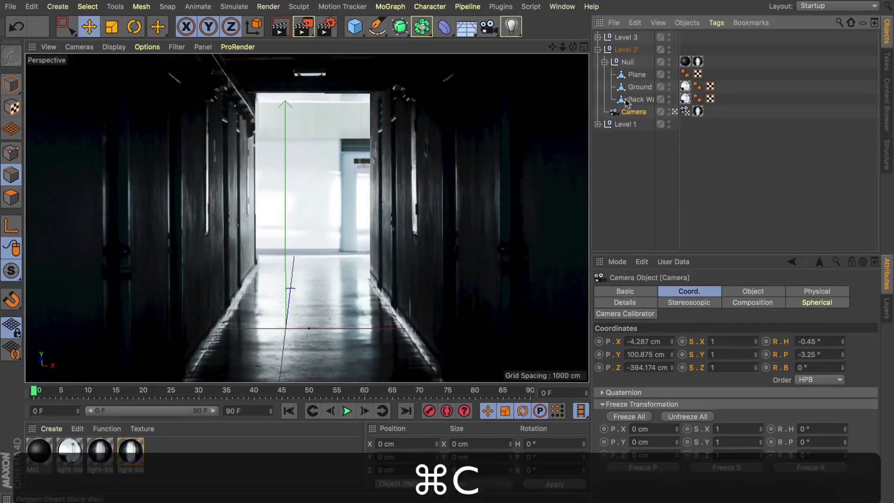
pyautogui.press('super+v')
pyautogui.click(599, 62)
# Delete the Camera Calibrator and texture tags from the copied camera
pyautogui.click(686, 37)
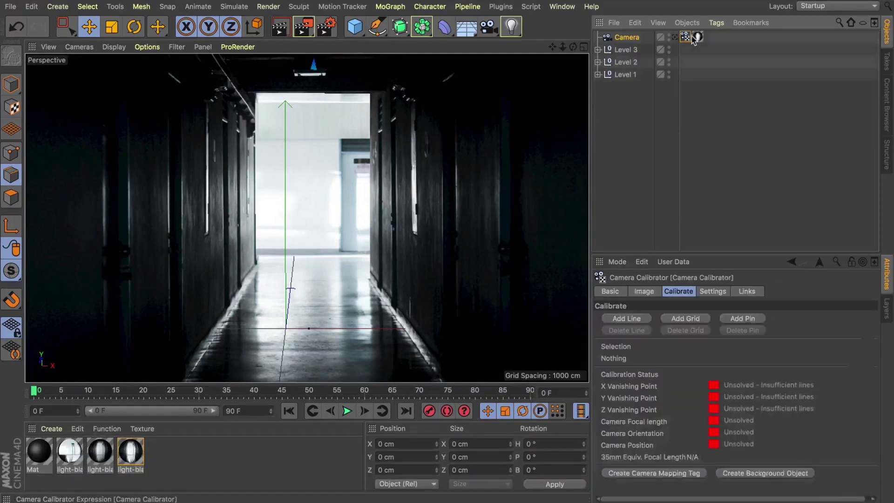
pyautogui.keyDown('shift'); pyautogui.click(697, 38); pyautogui.keyUp('shift')
pyautogui.press('BackSpace')
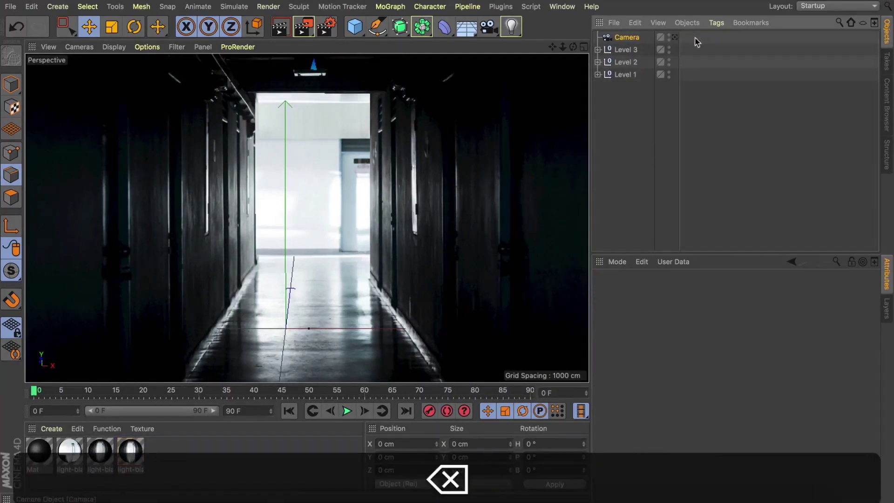
# Keyframe the copied camera at frame 0, then 440 cm straight down at frame 90, working from outside its view
pyautogui.click(634, 41)
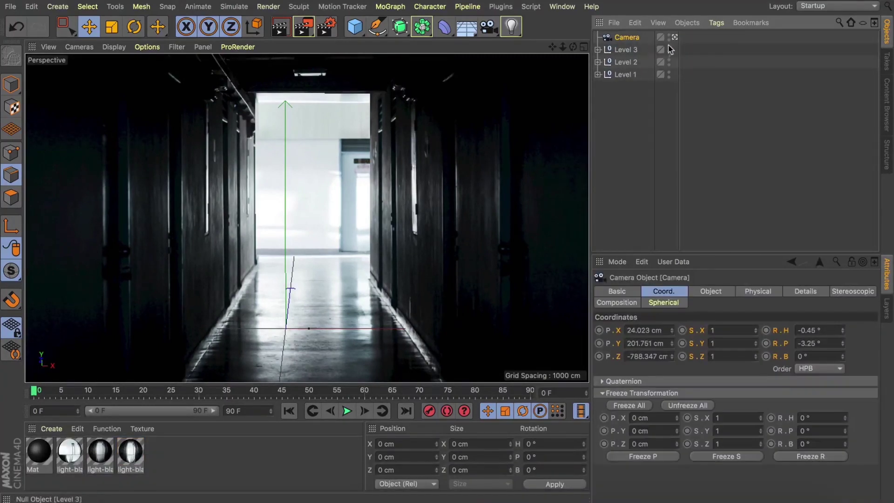
pyautogui.click(675, 37)
pyautogui.moveTo(574, 49); pyautogui.dragTo(551, 79)
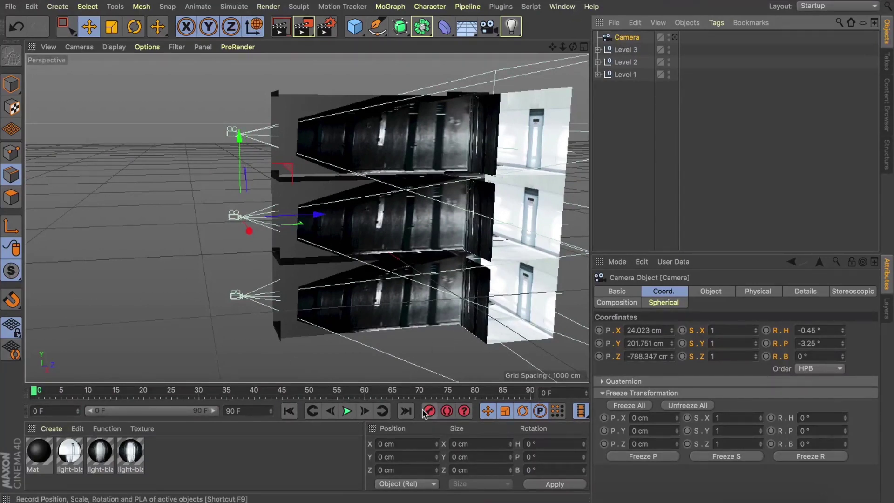
pyautogui.click(528, 394)
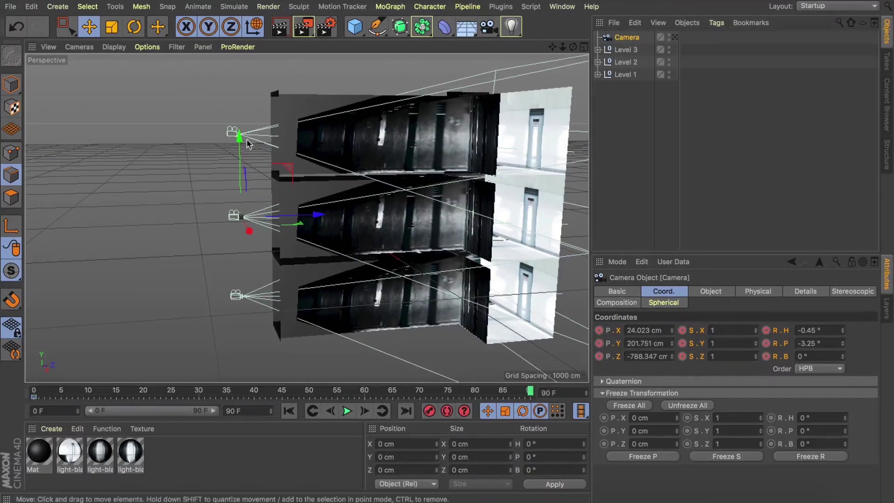
pyautogui.keyDown('shift'); pyautogui.moveTo(247, 143); pyautogui.dragTo(249, 219); pyautogui.keyUp('shift')
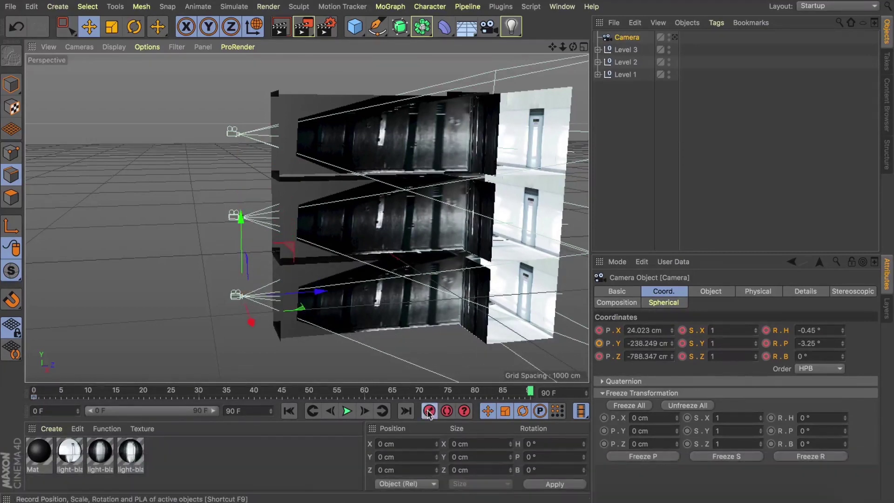
# Play the animation through the copied camera to check its descent between the levels
pyautogui.click(675, 37)
pyautogui.click(346, 411)
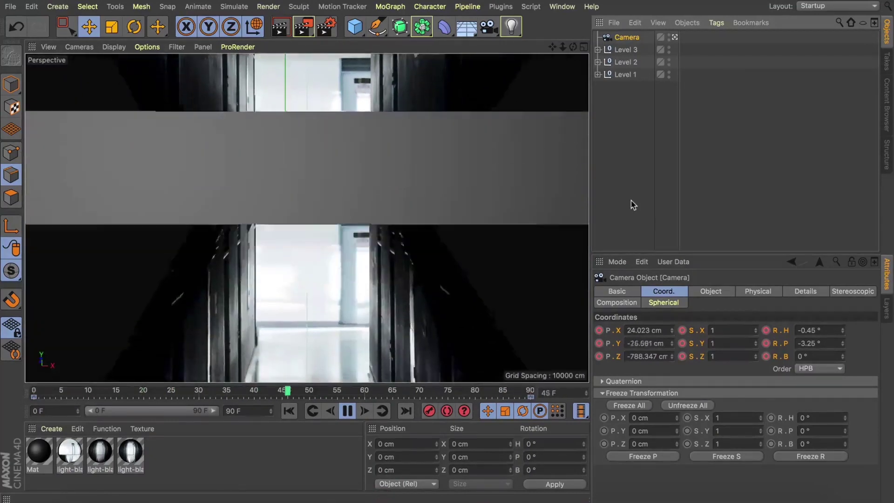
pyautogui.click(346, 411)
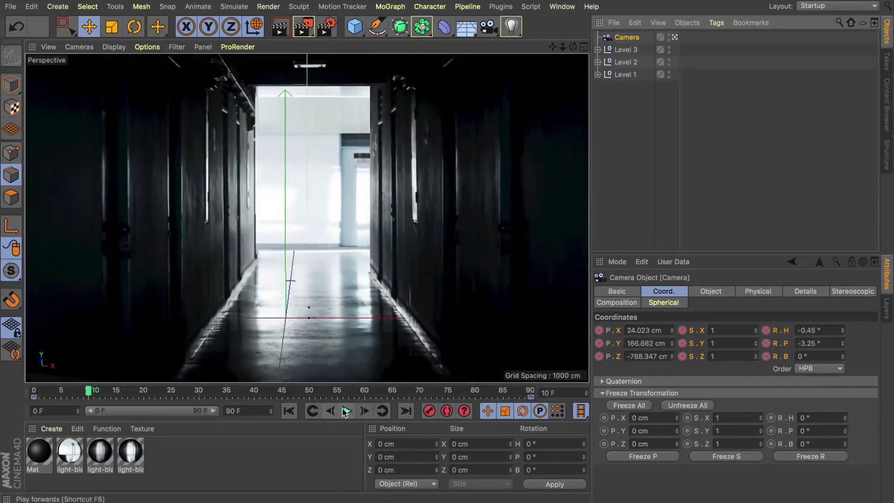
# Set the camera's keyframes at frames 90 and 0 to linear interpolation
pyautogui.click(531, 397)
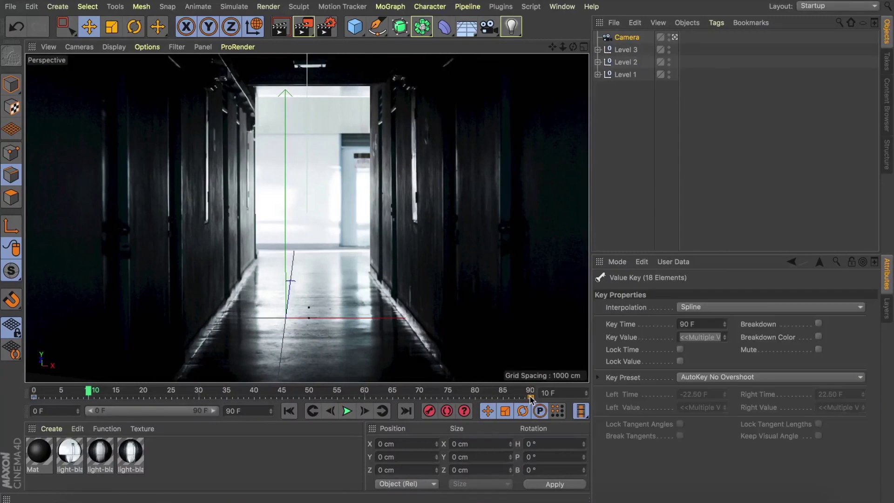
pyautogui.rightClick(524, 397)
pyautogui.click(489, 303)
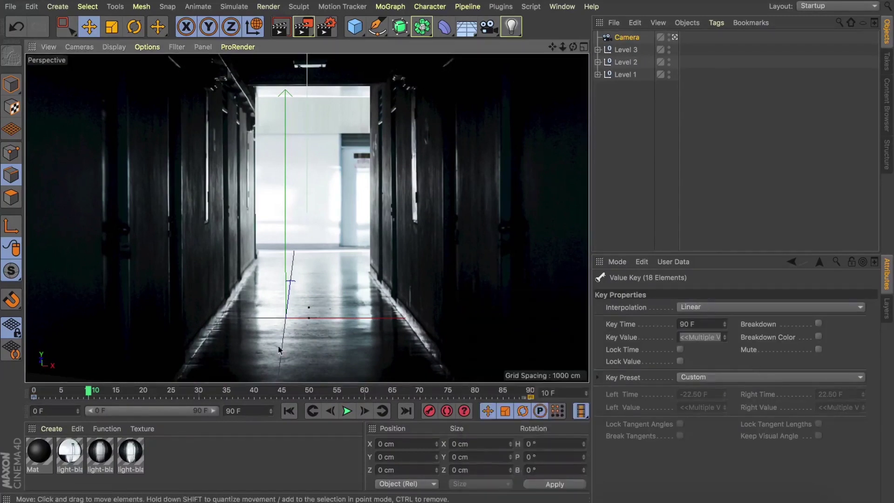
pyautogui.rightClick(33, 398)
pyautogui.click(48, 304)
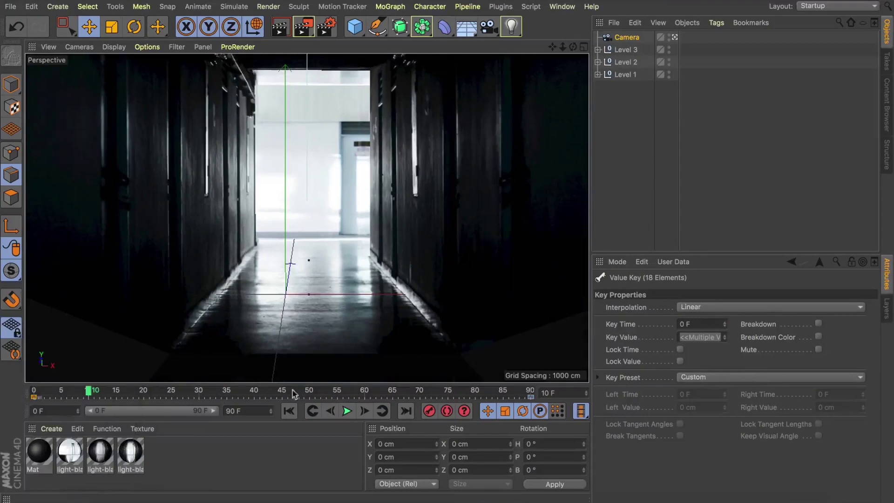
# Play the camera move again, return to frame 0 and render the view as a preview
pyautogui.click(346, 411)
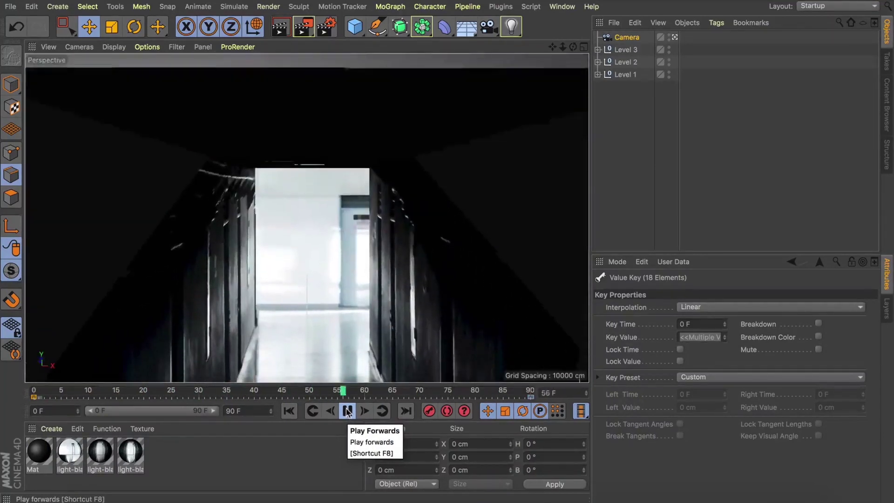
pyautogui.click(288, 412)
pyautogui.click(280, 28)
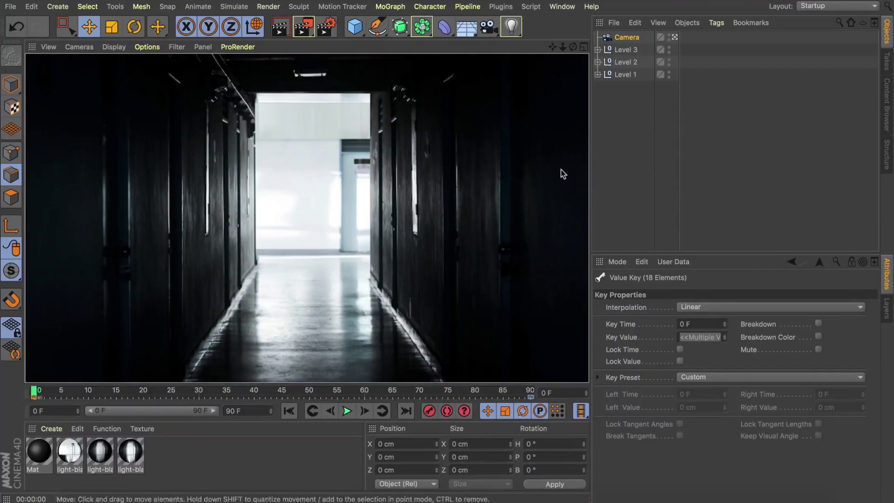
pyautogui.click(618, 145)
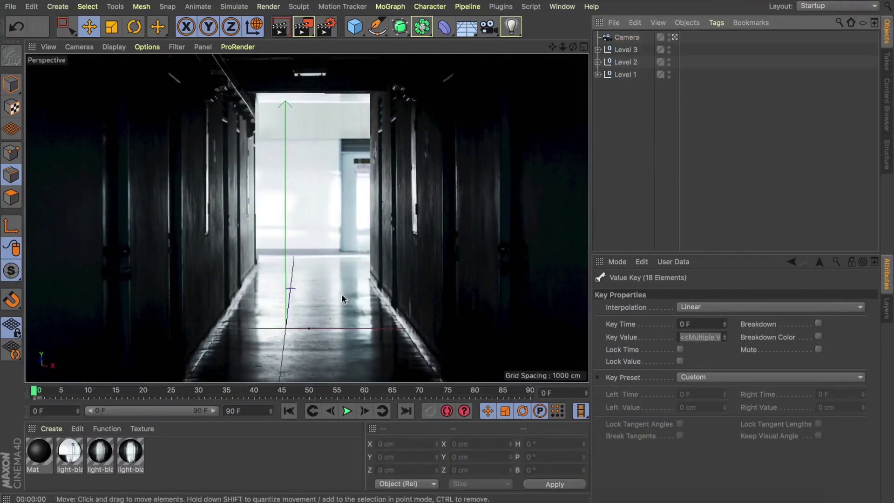
# Leave the animated camera's view and scrub the timeline to watch its descent past the levels from outside
pyautogui.click(674, 37)
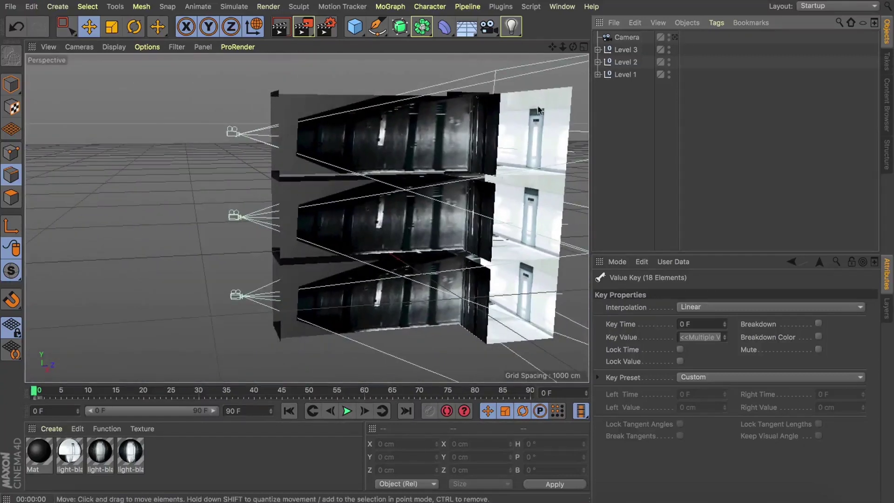
pyautogui.moveTo(36, 395); pyautogui.dragTo(350, 395)
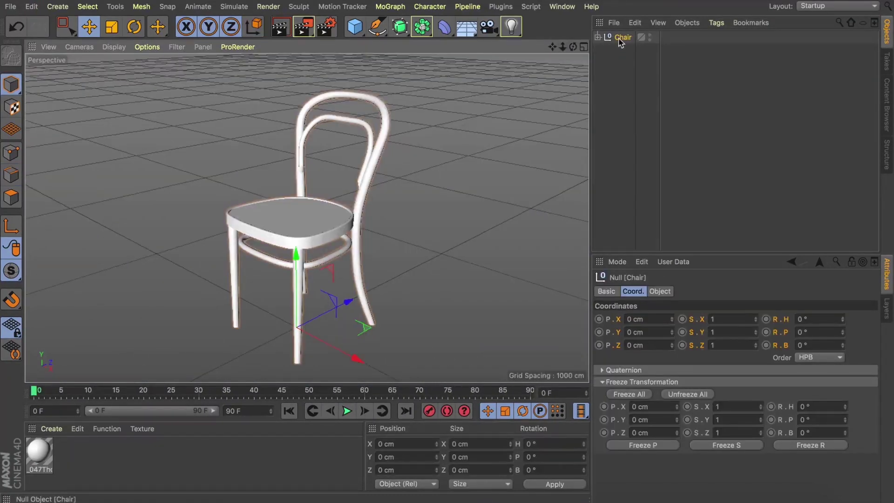
# Paste the copied Chair model into the corridor scene and scale it down to fit the corridor
pyautogui.press('super+v')
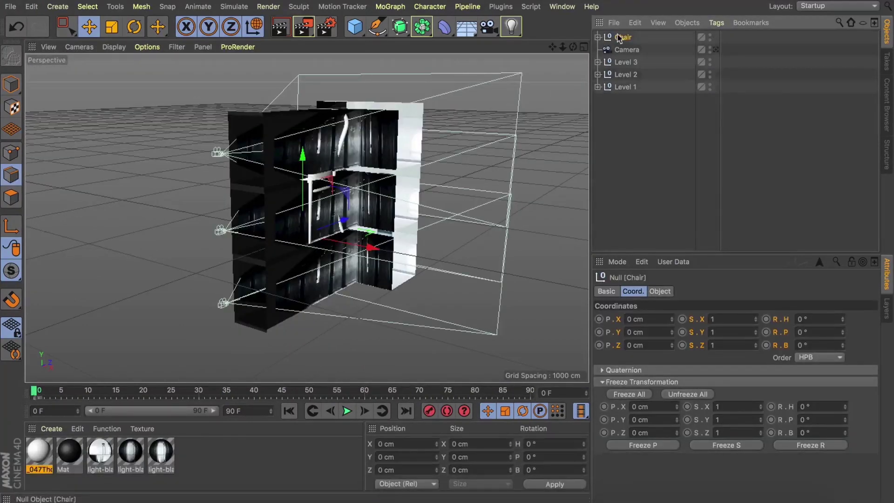
pyautogui.press('t')
pyautogui.keyDown('shift'); pyautogui.moveTo(455, 141); pyautogui.dragTo(309, 196); pyautogui.keyUp('shift')
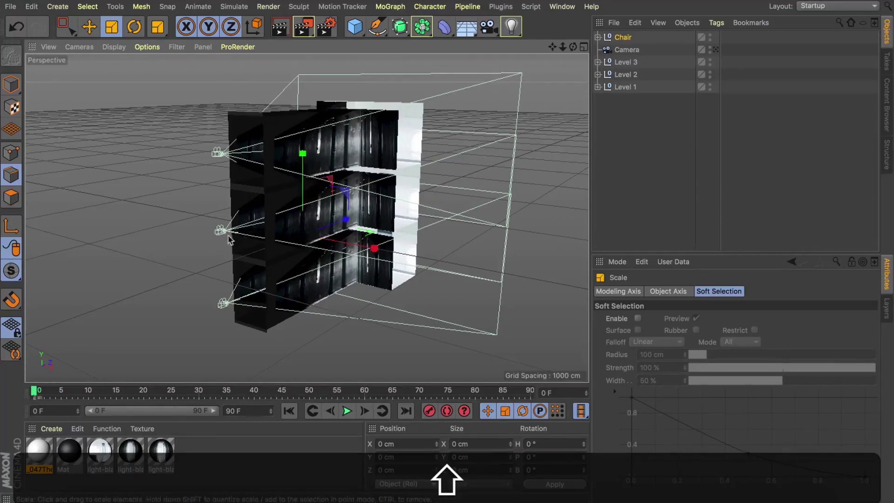
pyautogui.hotkey('shift', 's')
pyautogui.moveTo(572, 50)
pyautogui.mouseDown()
pyautogui.moveTo(554, 47)
pyautogui.moveTo(573, 47)
pyautogui.mouseUp()
# Rotate the chair to heading -90° and pitch -20°, and raise it to about 15.8 cm in Y
pyautogui.press('t')
pyautogui.keyDown('shift'); pyautogui.moveTo(373, 181); pyautogui.dragTo(205, 323); pyautogui.keyUp('shift')
pyautogui.hotkey('shift', 'r')
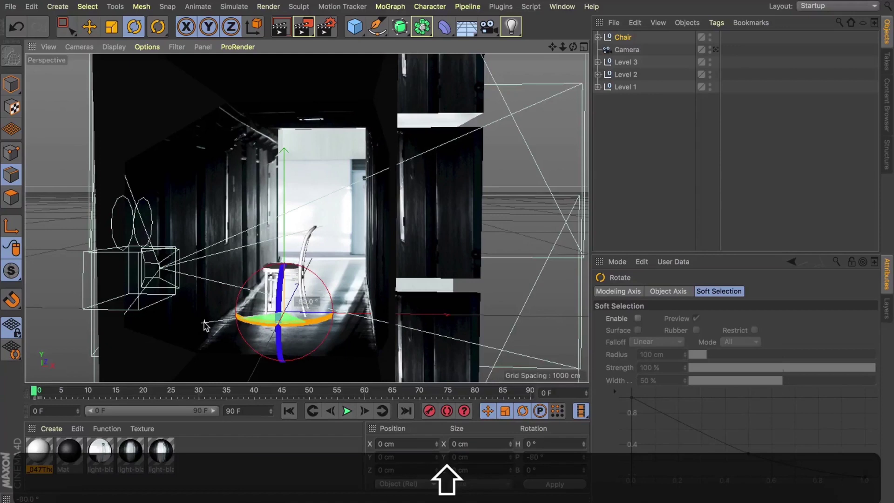
pyautogui.keyDown('shift'); pyautogui.moveTo(316, 275); pyautogui.dragTo(288, 259); pyautogui.keyUp('shift')
pyautogui.hotkey('shift', 'e')
pyautogui.moveTo(572, 47); pyautogui.dragTo(575, 48)
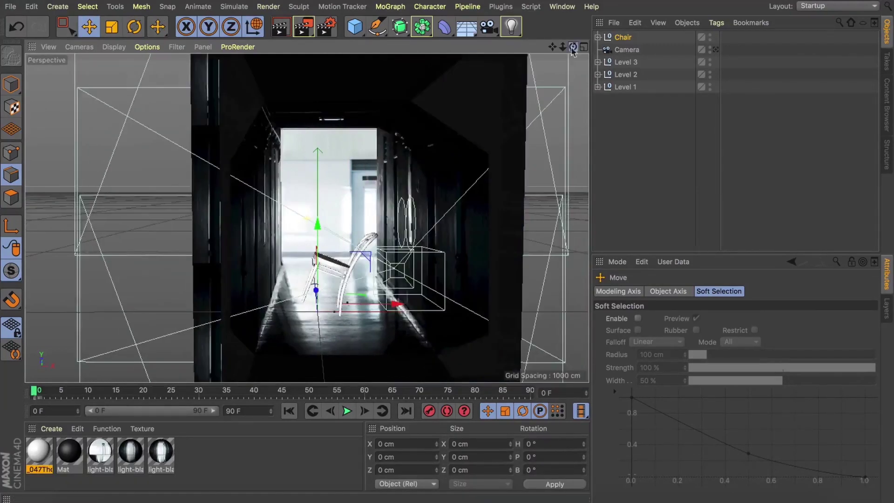
pyautogui.scroll(5, 382, 309)
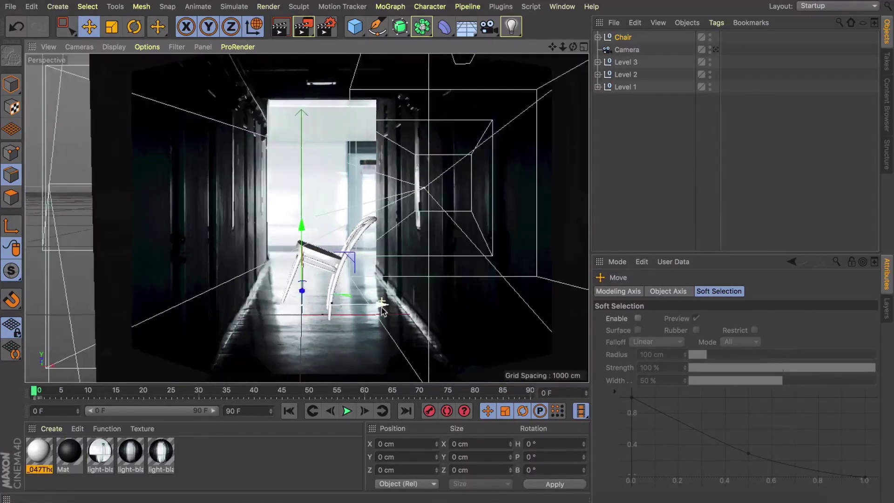
# Hide the projection cameras inside Level 3, Level 2 and Level 1
pyautogui.keyDown('alt'); pyautogui.click(711, 50); pyautogui.keyUp('alt')
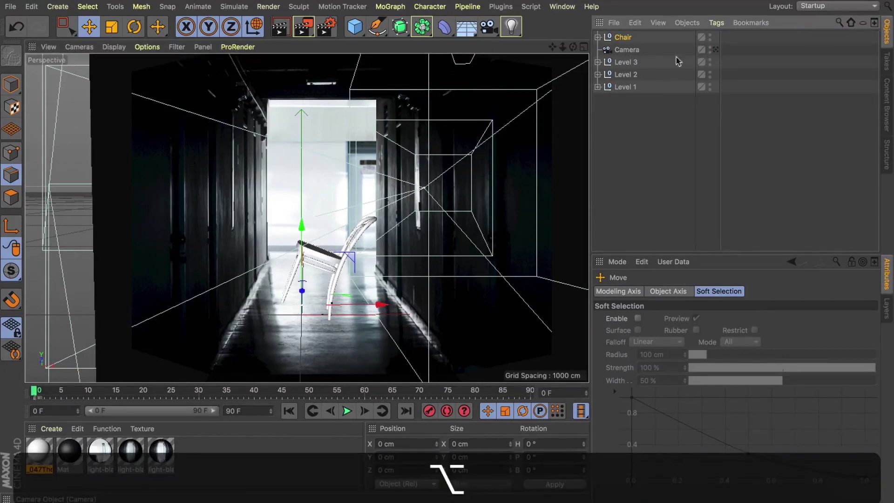
pyautogui.keyDown('alt'); pyautogui.click(599, 62); pyautogui.keyUp('alt')
pyautogui.keyDown('alt'); pyautogui.click(598, 137); pyautogui.keyUp('alt')
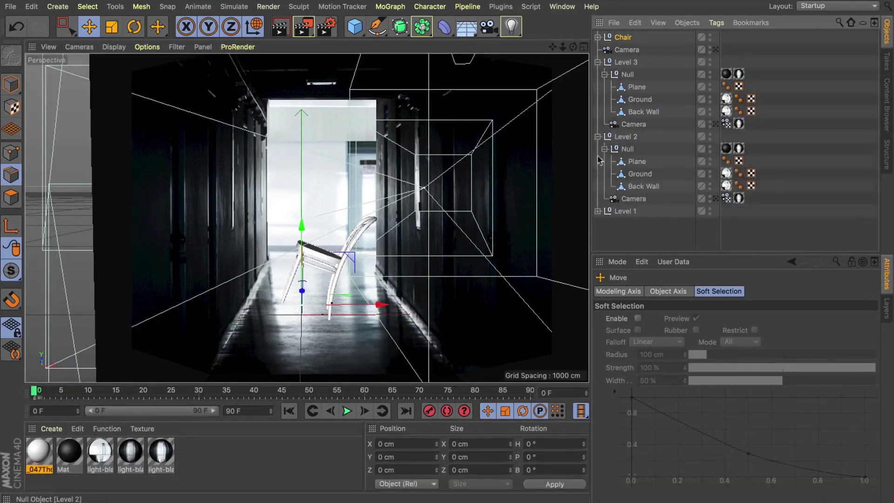
pyautogui.keyDown('alt'); pyautogui.click(598, 212); pyautogui.keyUp('alt')
pyautogui.keyDown('alt'); pyautogui.doubleClick(710, 122); pyautogui.keyUp('alt')
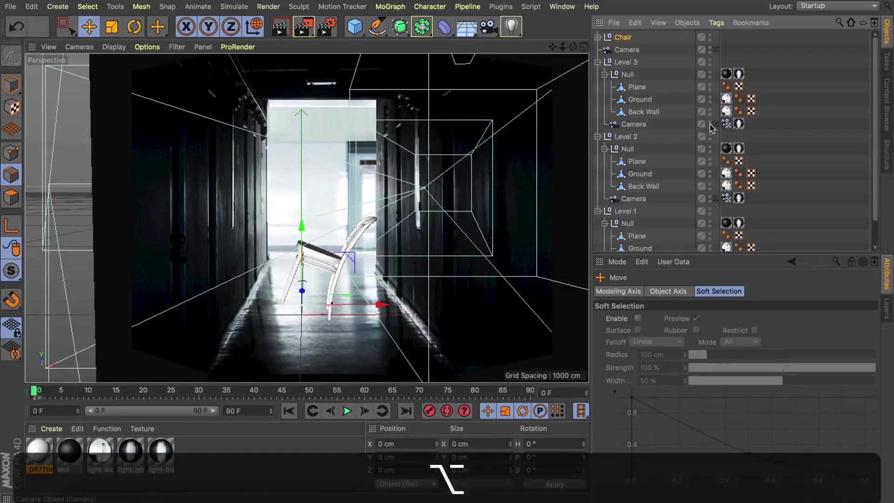
pyautogui.click(715, 199)
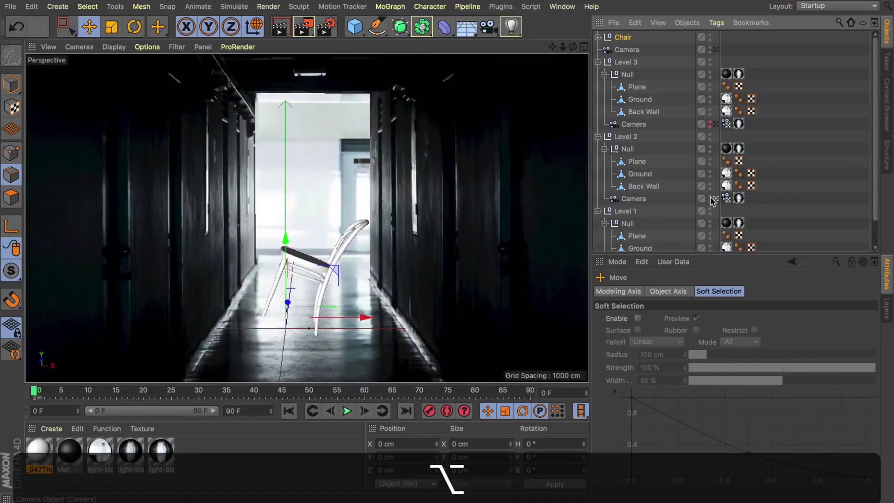
pyautogui.click(716, 199)
pyautogui.scroll(-3, 712, 187)
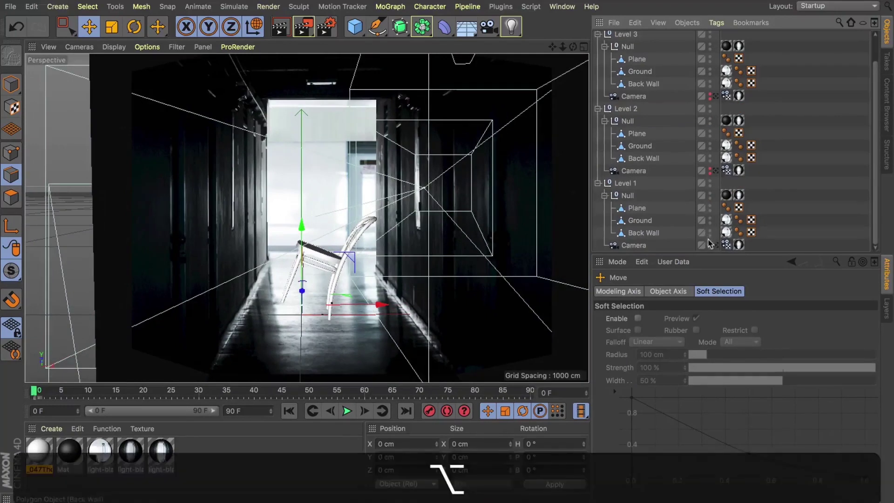
pyautogui.keyDown('alt'); pyautogui.click(711, 245); pyautogui.keyUp('alt')
# Collapse the three level groups in the object hierarchy and hide the animated camera as well
pyautogui.click(597, 108)
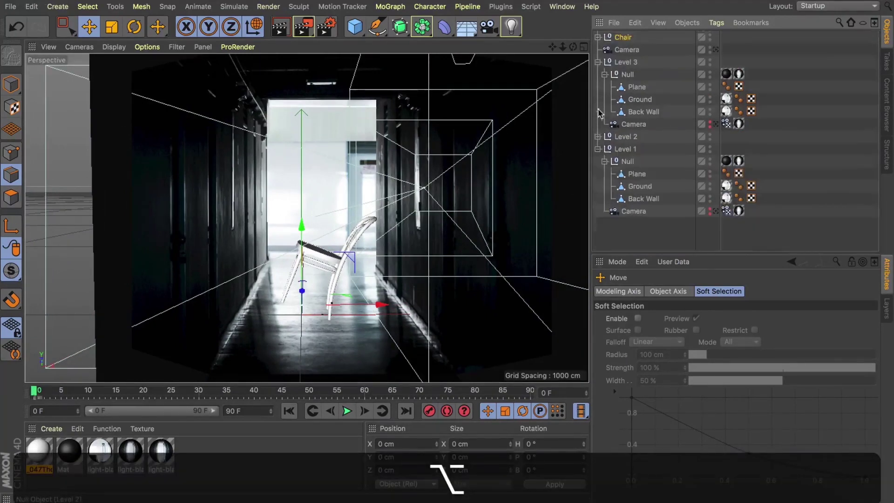
pyautogui.click(597, 148)
pyautogui.click(597, 62)
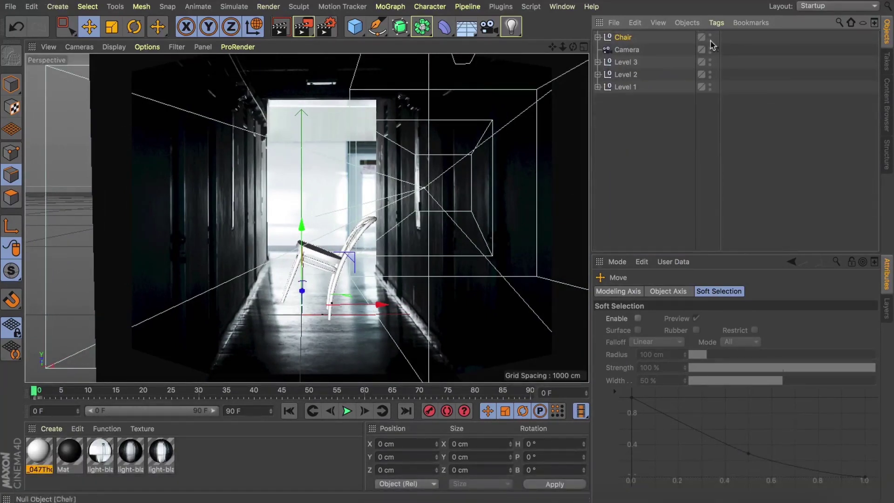
pyautogui.keyDown('alt'); pyautogui.click(710, 50); pyautogui.keyUp('alt')
# Move the chair sideways along X to about 55.5 cm, near the corridor's right wall
pyautogui.click(630, 38)
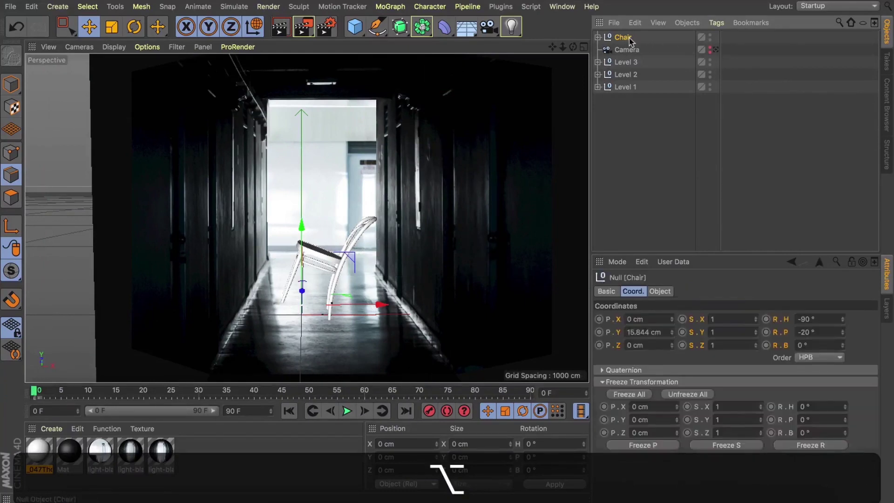
pyautogui.moveTo(572, 47); pyautogui.dragTo(619, 40)
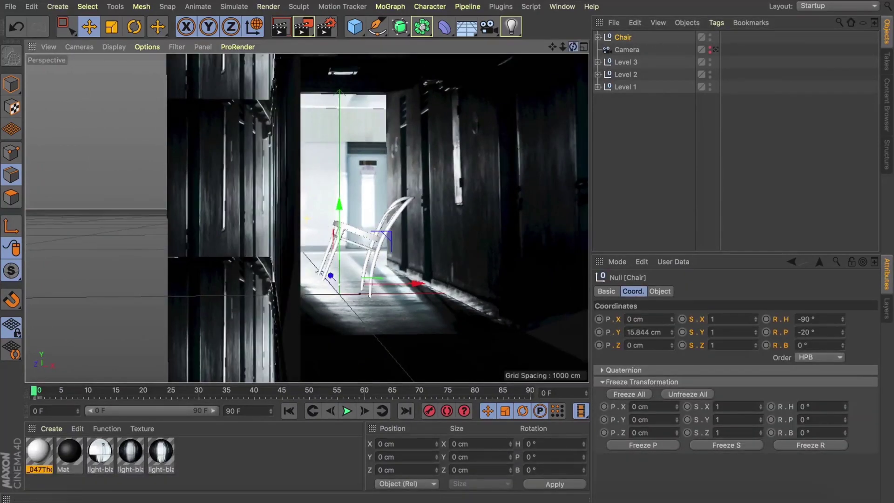
pyautogui.moveTo(413, 276); pyautogui.dragTo(449, 275)
pyautogui.moveTo(573, 47); pyautogui.dragTo(528, 55)
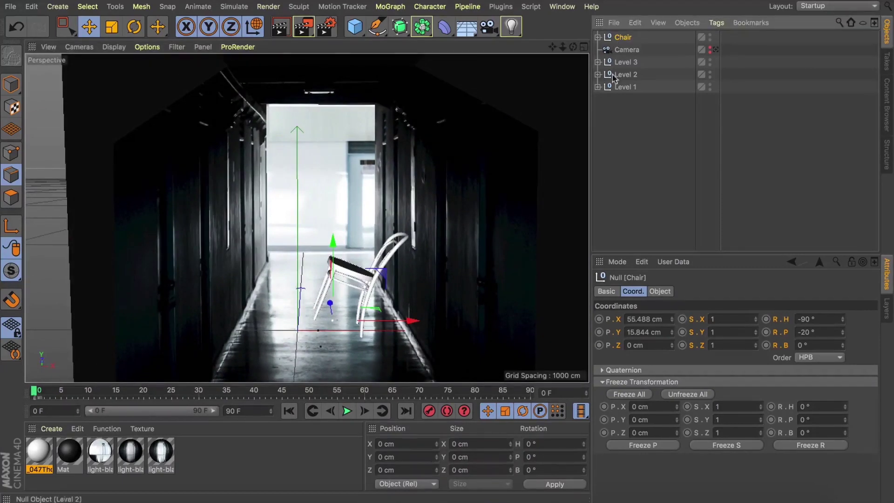
# Duplicate the chair as Chair 2 and lower the copy to Y -424.156 cm, onto the level below
pyautogui.keyDown('super'); pyautogui.moveTo(622, 38); pyautogui.dragTo(626, 33); pyautogui.keyUp('super')
pyautogui.doubleClick(629, 39)
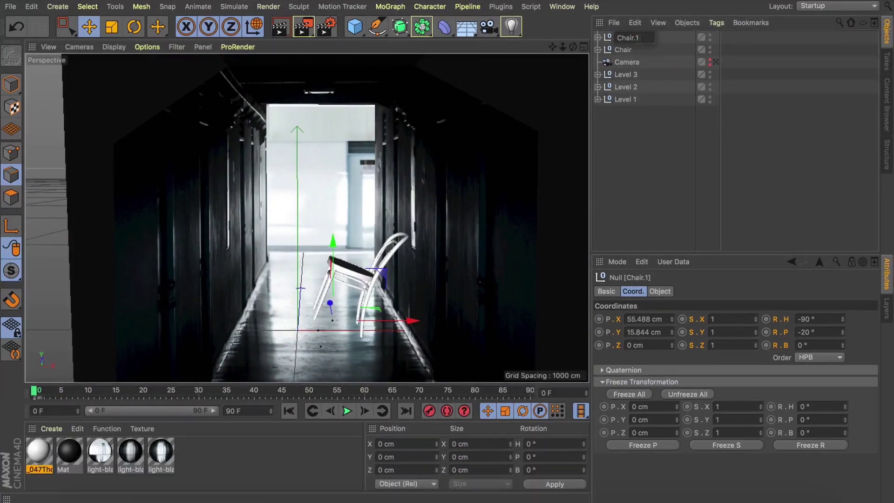
pyautogui.write('Chair 2')
pyautogui.press('Return')
pyautogui.moveTo(563, 48); pyautogui.dragTo(553, 5)
pyautogui.keyDown('shift'); pyautogui.moveTo(325, 84); pyautogui.dragTo(324, 262); pyautogui.keyUp('shift')
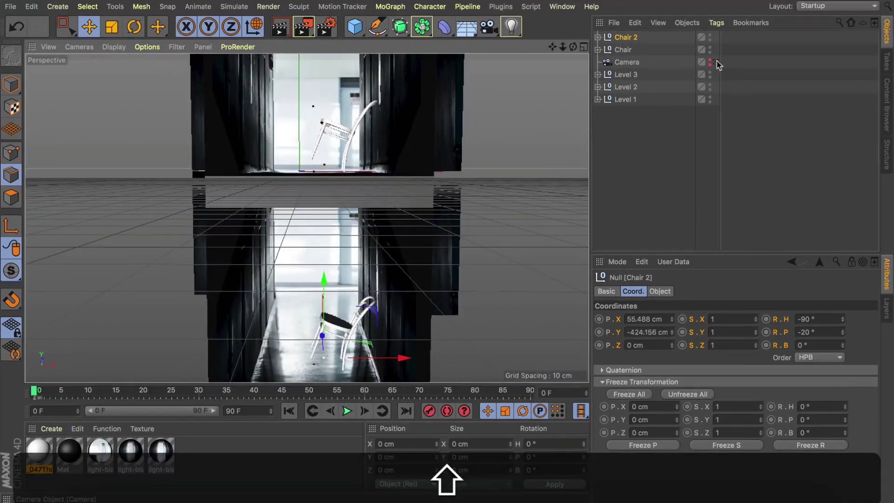
# Look through the animated camera and play the animation to check both chairs during the descent
pyautogui.click(716, 62)
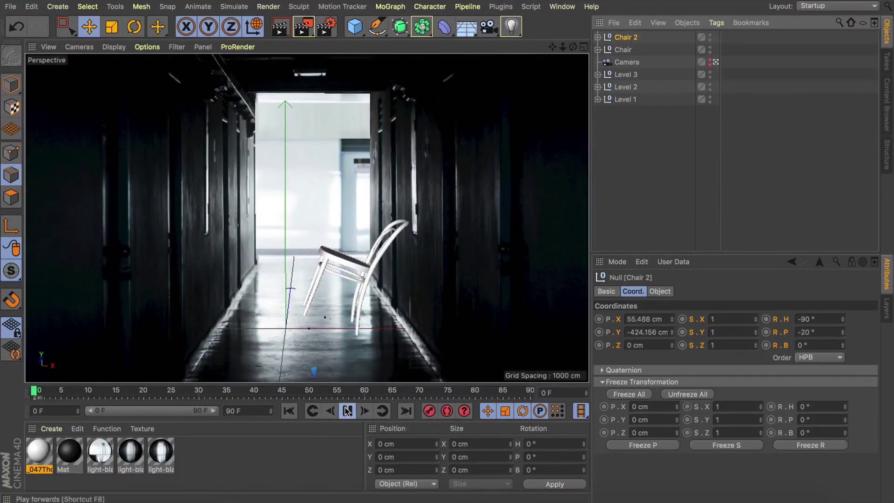
pyautogui.click(347, 411)
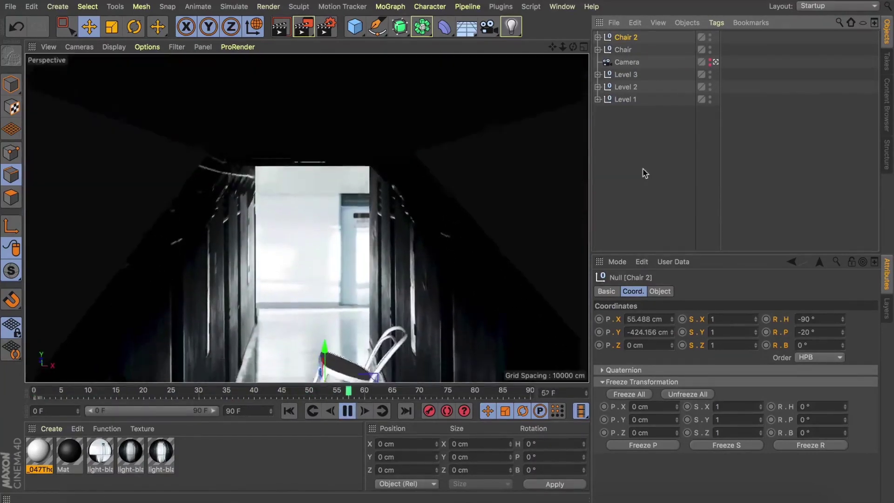
pyautogui.click(664, 152)
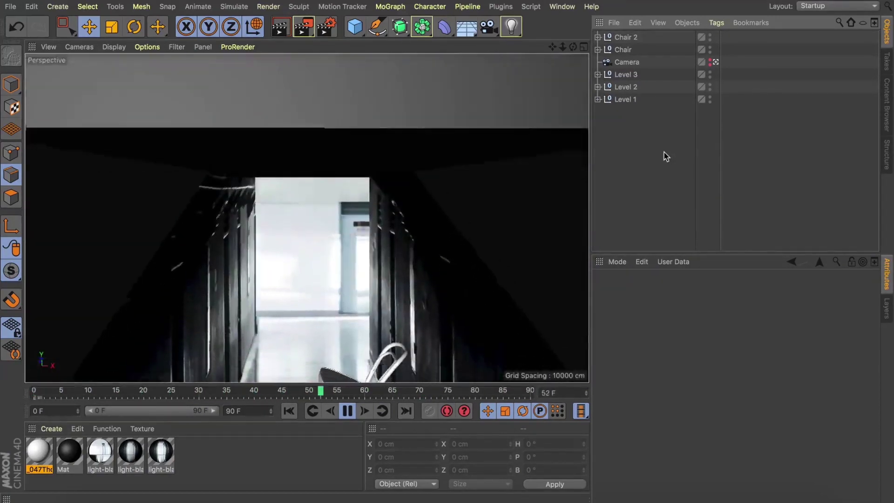
# Set the renderer to Physical and add the Ambient Occlusion and Global Illumination effects
pyautogui.click(327, 28)
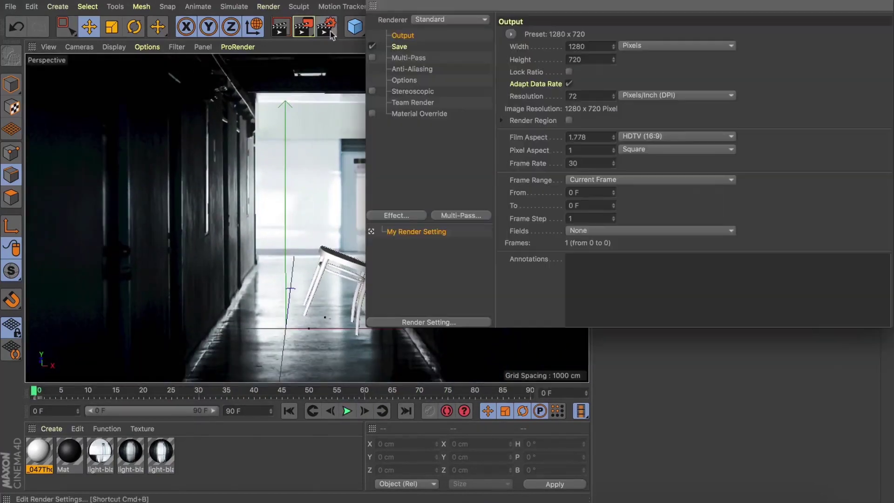
pyautogui.click(428, 19)
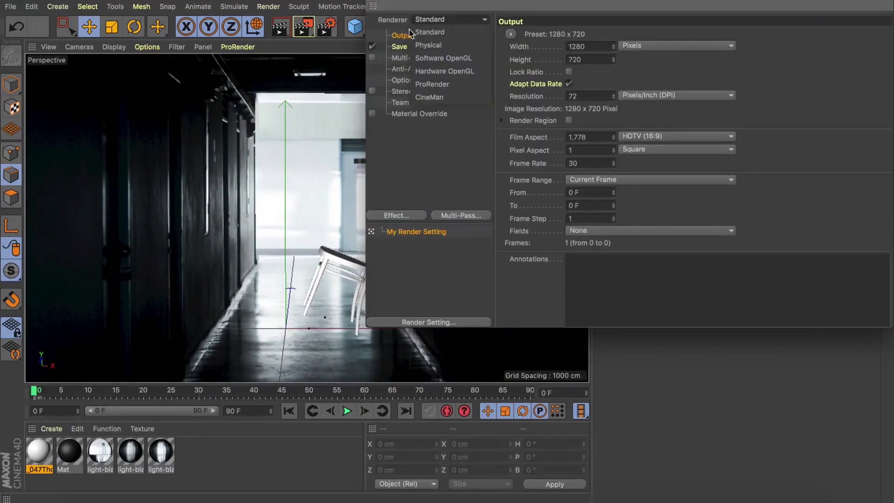
pyautogui.click(428, 45)
pyautogui.click(407, 217)
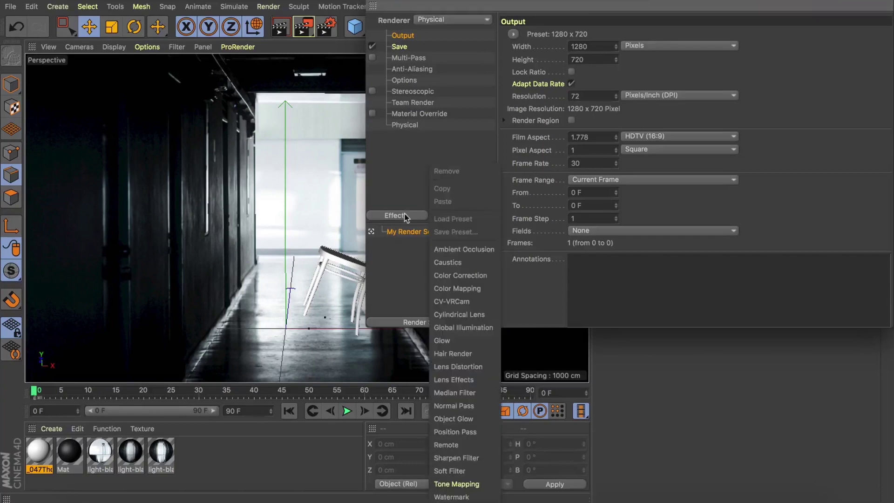
pyautogui.click(450, 249)
pyautogui.click(399, 216)
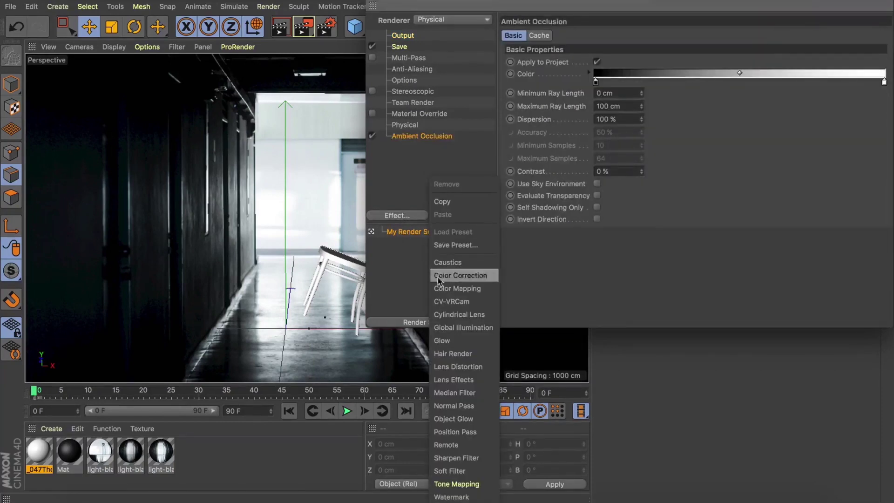
pyautogui.click(464, 322)
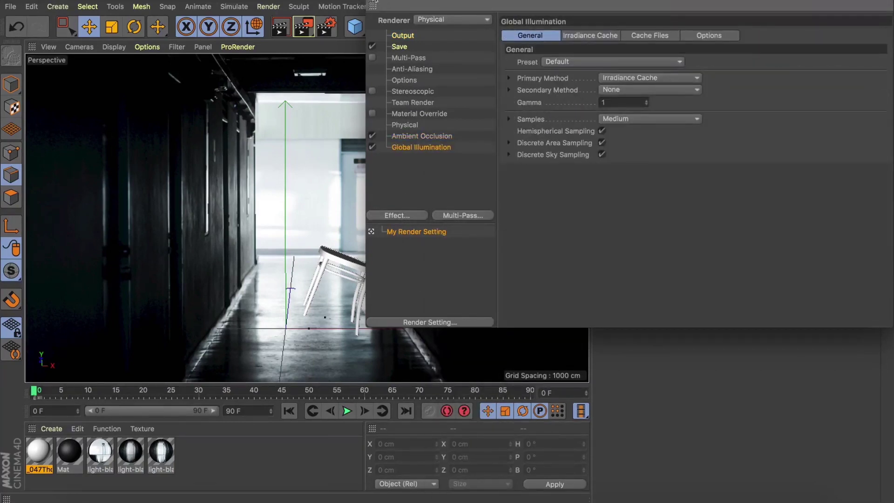
pyautogui.click(373, 4)
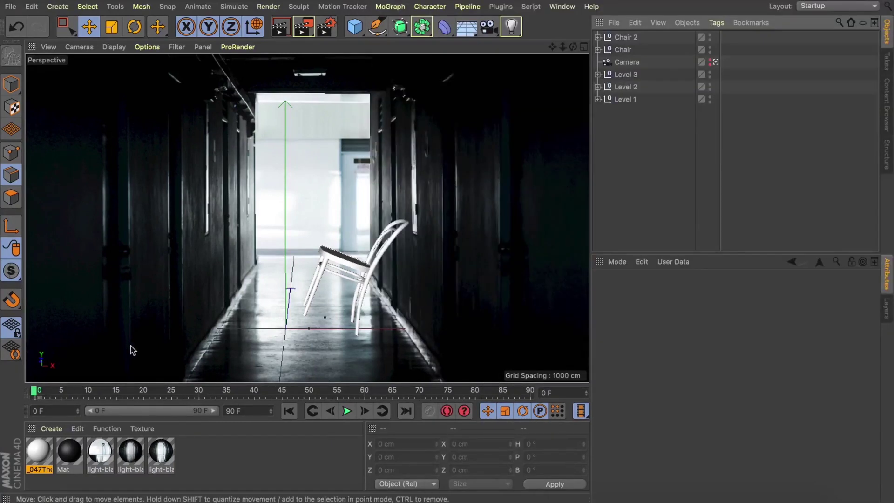
# Delete the imported material's texture tags from all parts of Chair 2 and Chair
pyautogui.click(598, 37)
pyautogui.click(597, 161)
pyautogui.moveTo(725, 157); pyautogui.dragTo(725, 156)
pyautogui.press('BackSpace')
pyautogui.scroll(-5, 732, 132)
pyautogui.moveTo(728, 87); pyautogui.dragTo(725, 199)
pyautogui.press('BackSpace')
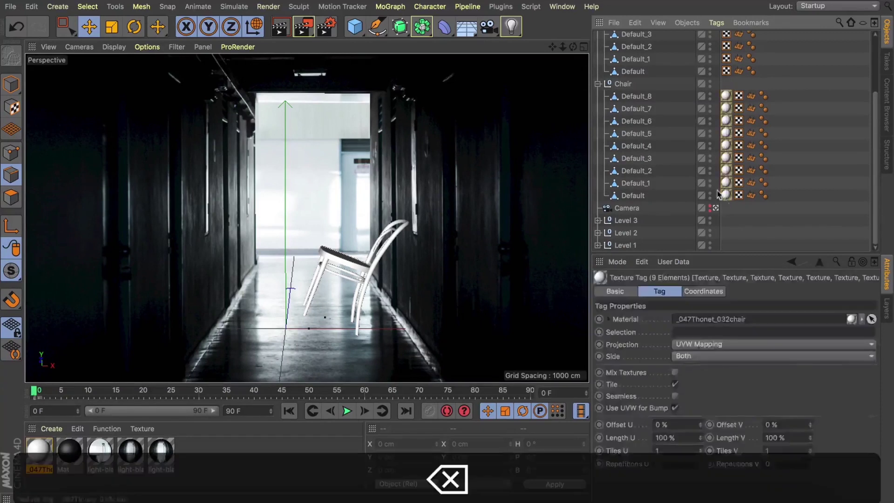
pyautogui.press('BackSpace')
pyautogui.click(597, 83)
pyautogui.click(597, 37)
# Group Chair and Chair 2 under a null named Chairs
pyautogui.click(623, 49)
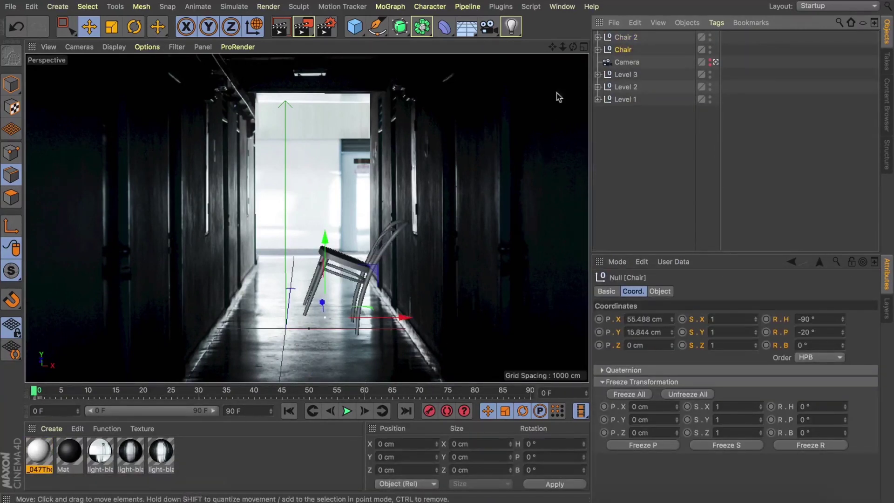
pyautogui.keyDown('shift'); pyautogui.click(620, 38); pyautogui.keyUp('shift')
pyautogui.hotkey('alt', 'g')
pyautogui.write('Cha')
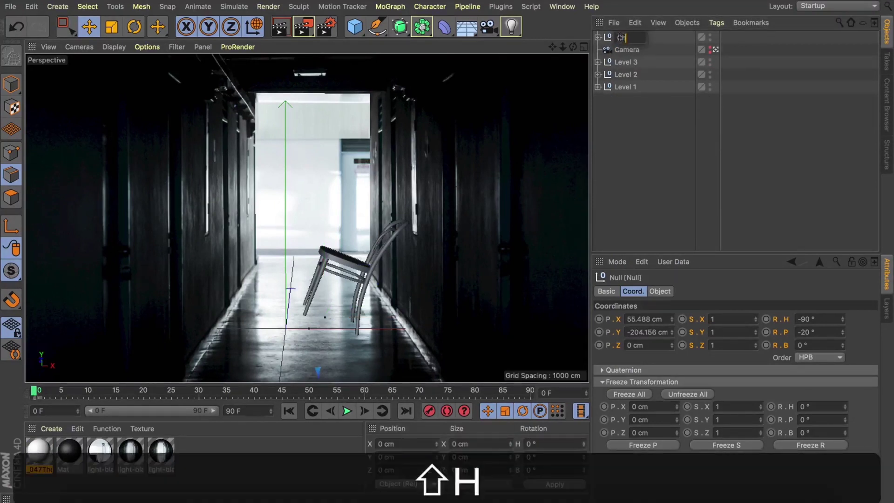
pyautogui.write('irs')
pyautogui.press('Return')
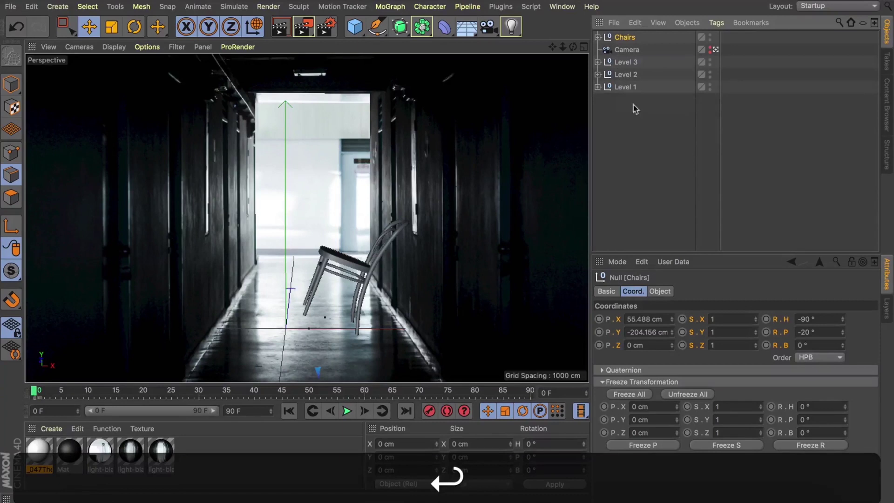
# Duplicate the dark Mat material and add a Beckmann reflectance layer to the copy
pyautogui.click(69, 451)
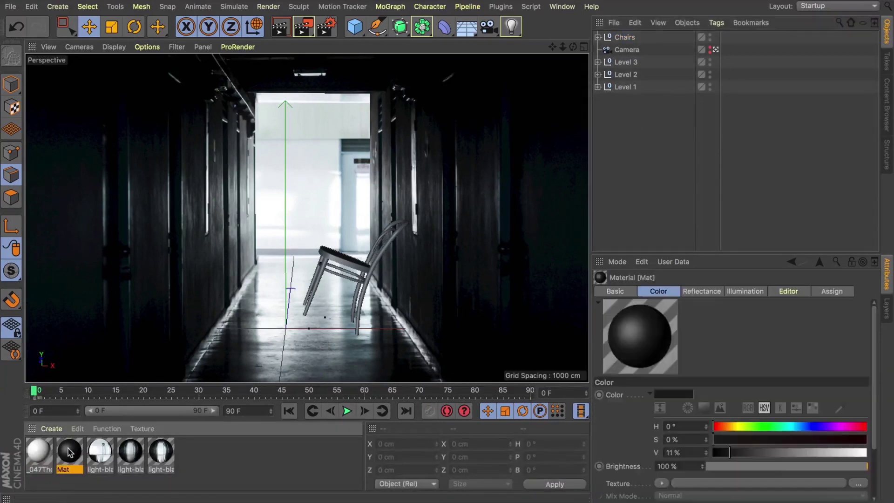
pyautogui.press('super+c')
pyautogui.press('super+v')
pyautogui.doubleClick(39, 451)
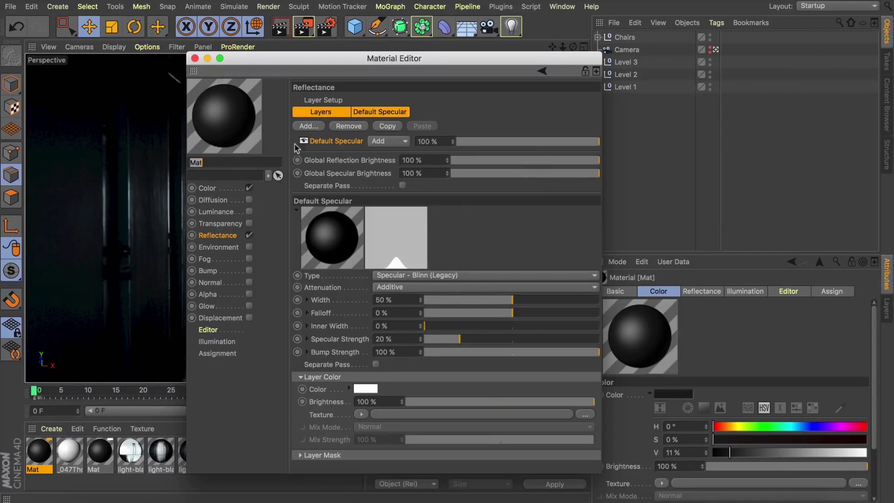
pyautogui.click(308, 126)
pyautogui.click(356, 130)
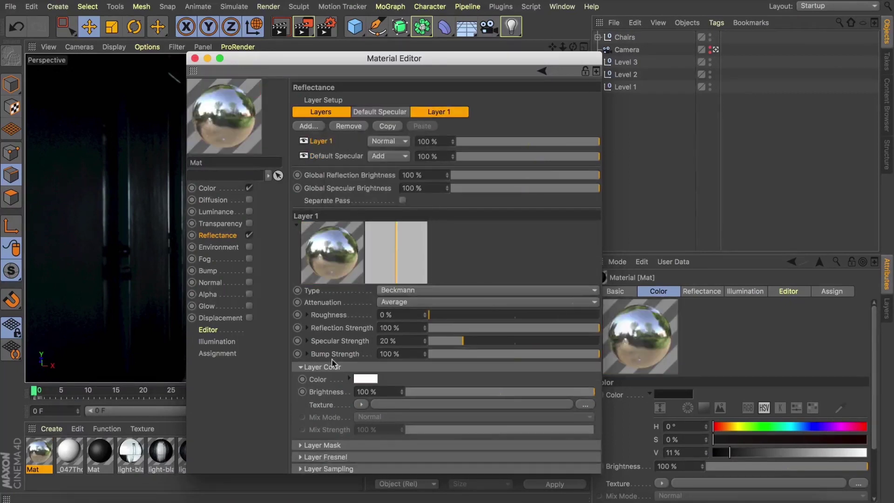
# Set the copied Mat's reflectance Layer 1 to a Dielectric Fresnel, 50% layer strength and 10% roughness
pyautogui.click(332, 459)
pyautogui.click(389, 470)
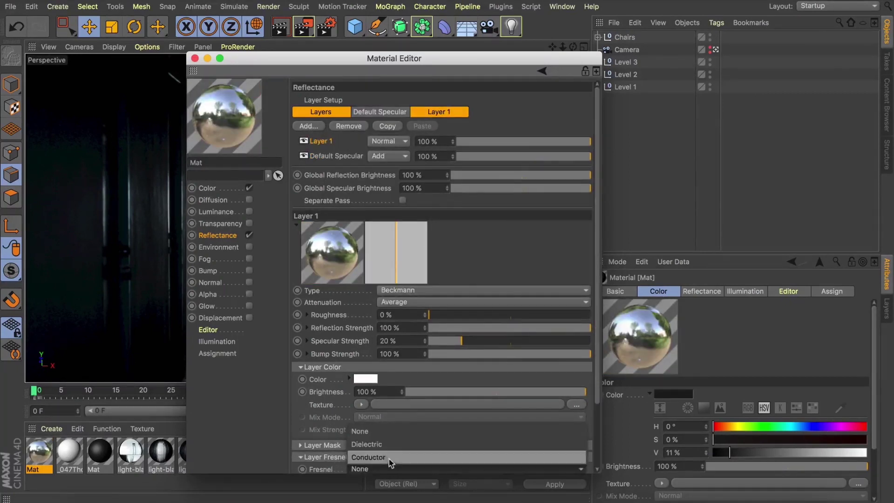
pyautogui.click(372, 444)
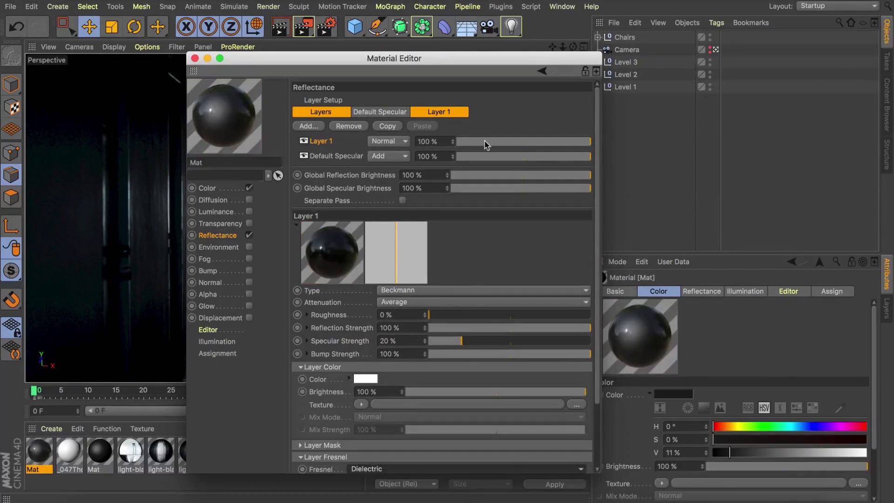
pyautogui.click(524, 142)
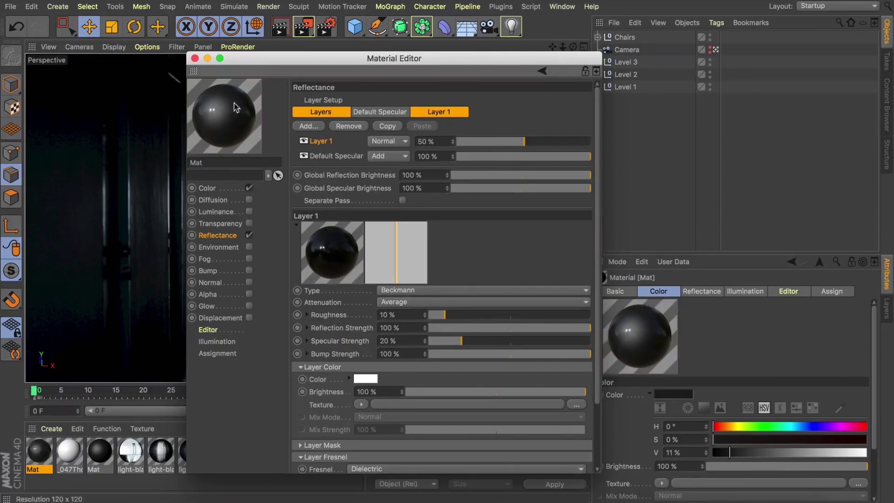
pyautogui.click(195, 58)
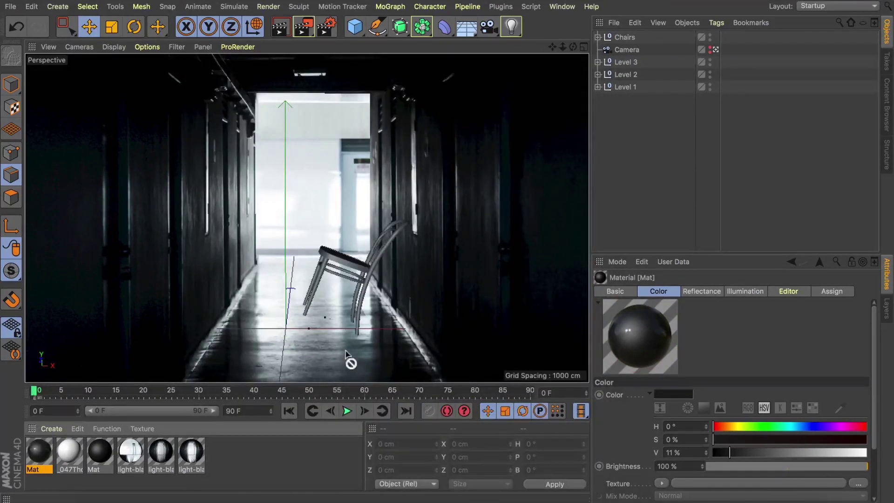
# Apply the reflective Mat copy to the Chairs group and render the view to preview it
pyautogui.moveTo(632, 22); pyautogui.dragTo(629, 38)
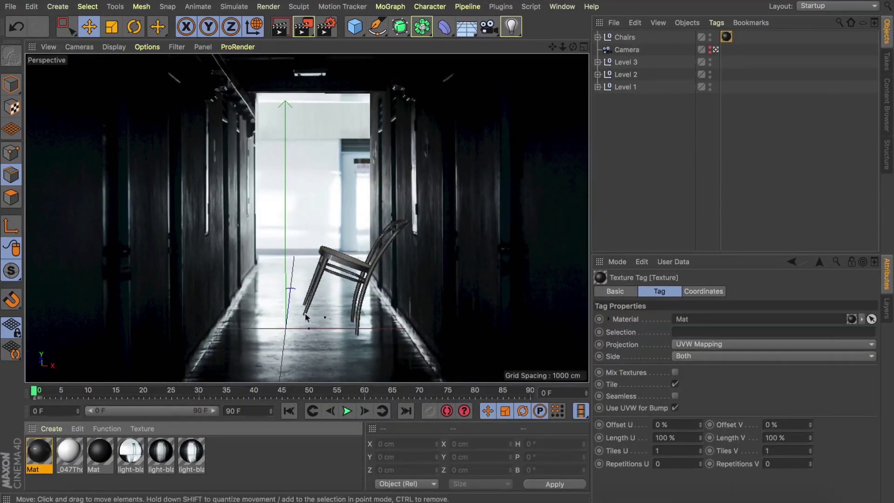
pyautogui.click(280, 28)
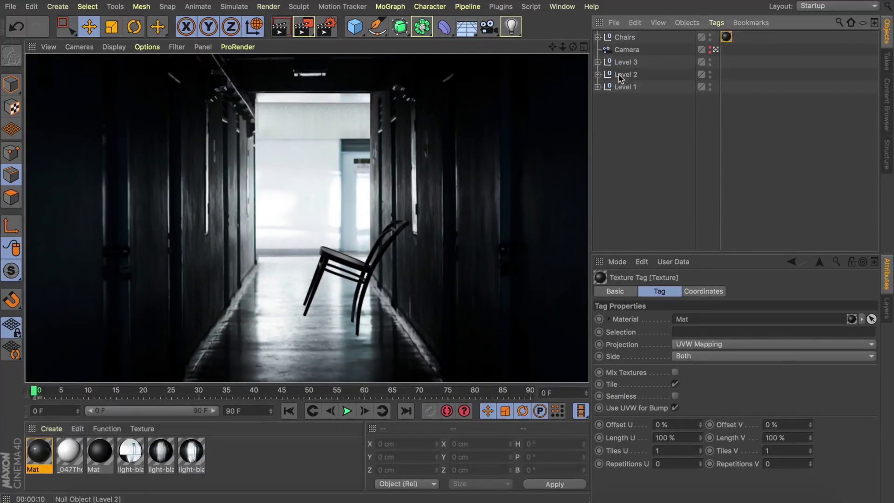
# Select the corridor floor polygons of the Plane inside Level 2
pyautogui.click(597, 77)
pyautogui.click(598, 75)
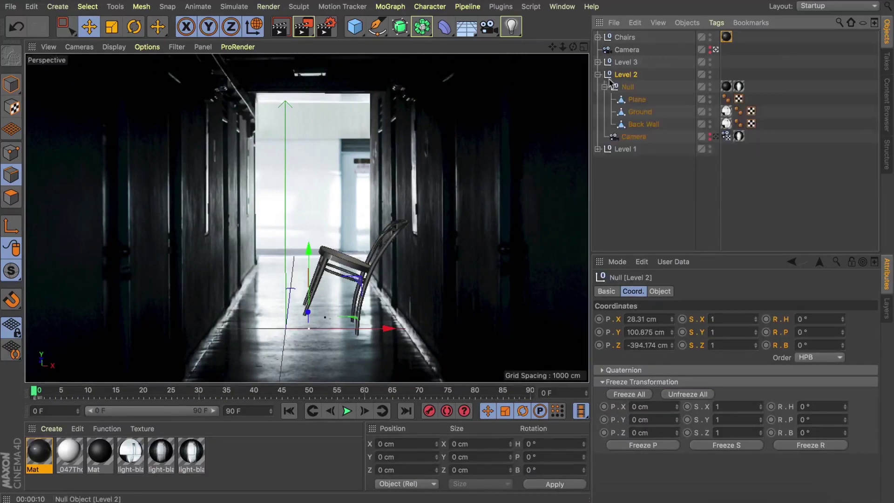
pyautogui.click(643, 101)
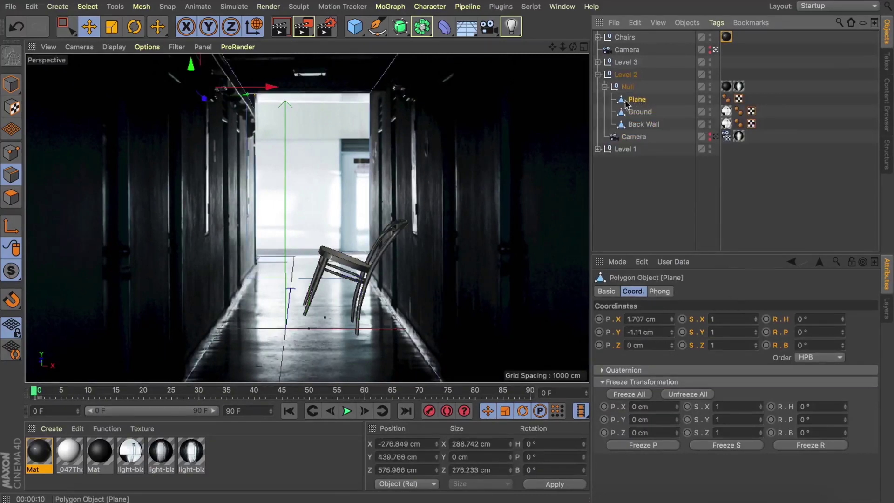
pyautogui.click(11, 198)
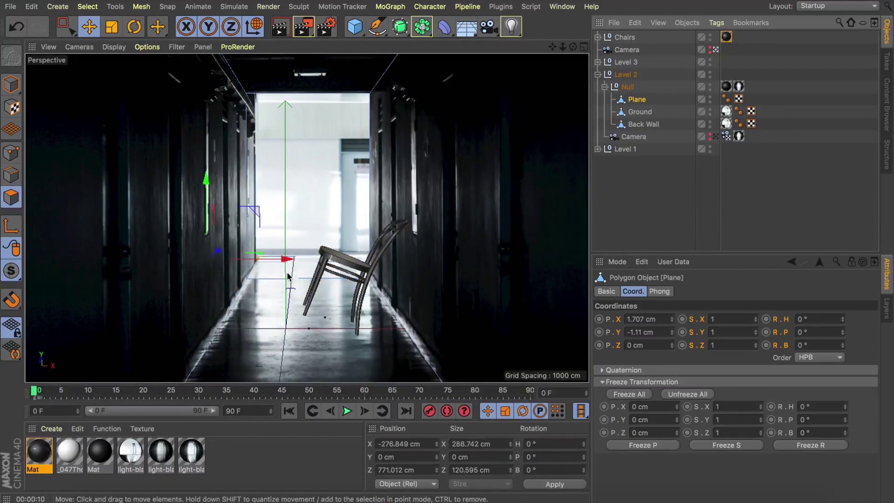
pyautogui.click(287, 277)
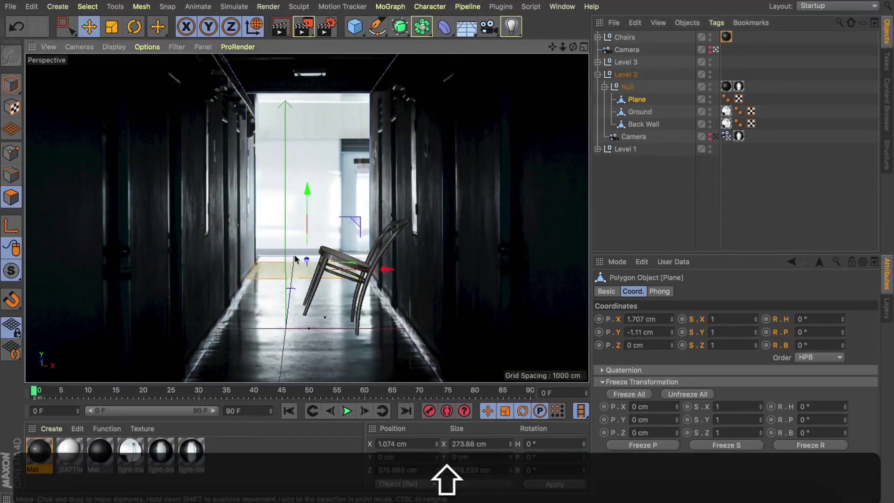
pyautogui.keyDown('shift'); pyautogui.click(285, 260); pyautogui.keyUp('shift')
pyautogui.keyDown('shift'); pyautogui.click(272, 292); pyautogui.keyUp('shift')
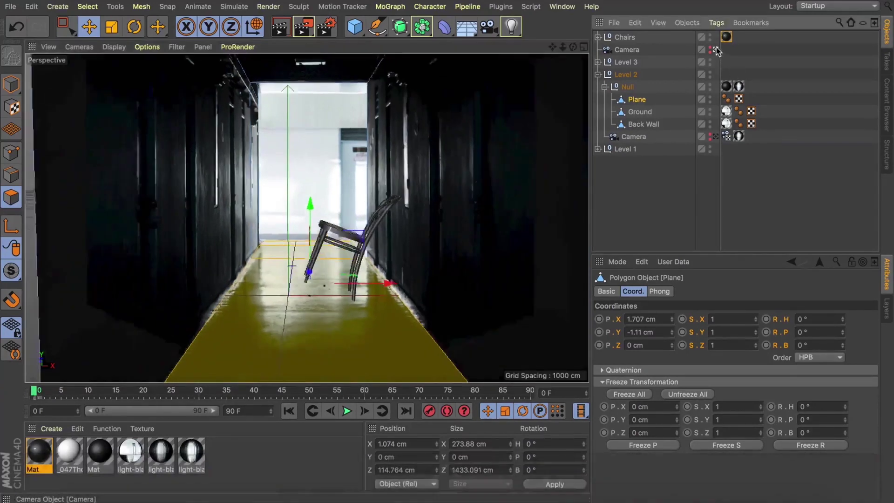
# Split the selected floor polygons into a separate object and delete them from the original Plane
pyautogui.click(716, 49)
pyautogui.moveTo(572, 47); pyautogui.dragTo(548, 66)
pyautogui.click(260, 254)
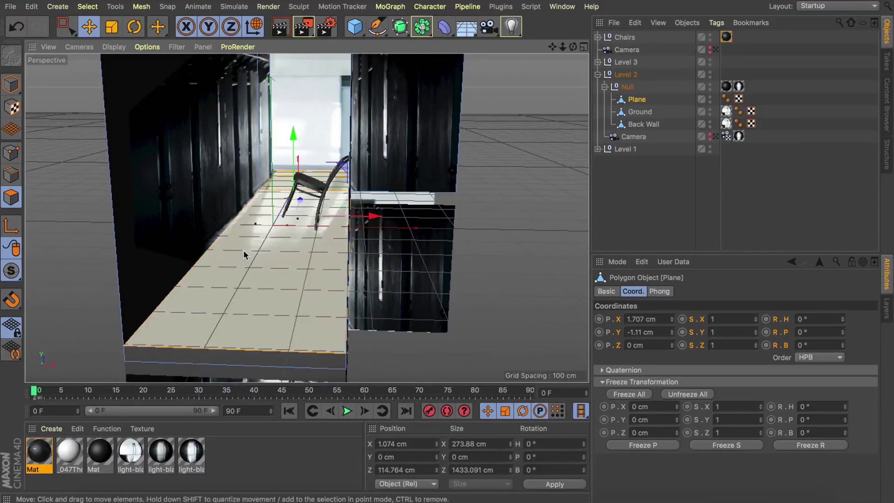
pyautogui.press('u')
pyautogui.press('p')
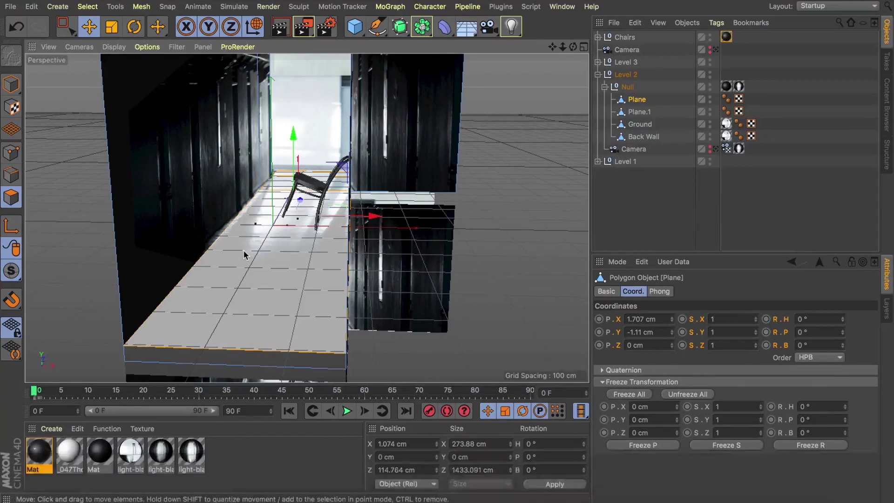
pyautogui.press('BackSpace')
# Rename the split-off floor object as Ground 2
pyautogui.doubleClick(638, 112)
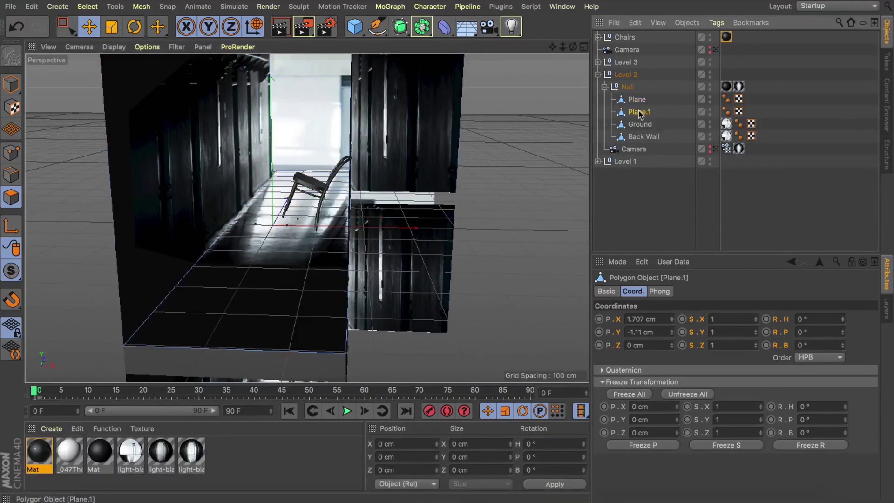
pyautogui.write('Ground 2')
pyautogui.press('Return')
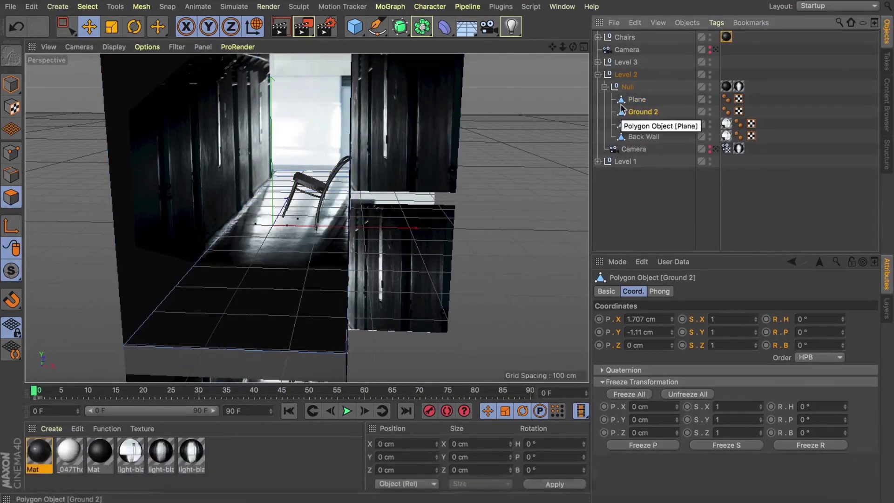
# Copy the tunnel camera-mapping texture tag and the dark Mat texture tag from the Level 2 Null onto Ground 2
pyautogui.keyDown('super'); pyautogui.moveTo(738, 87); pyautogui.dragTo(653, 112); pyautogui.keyUp('super')
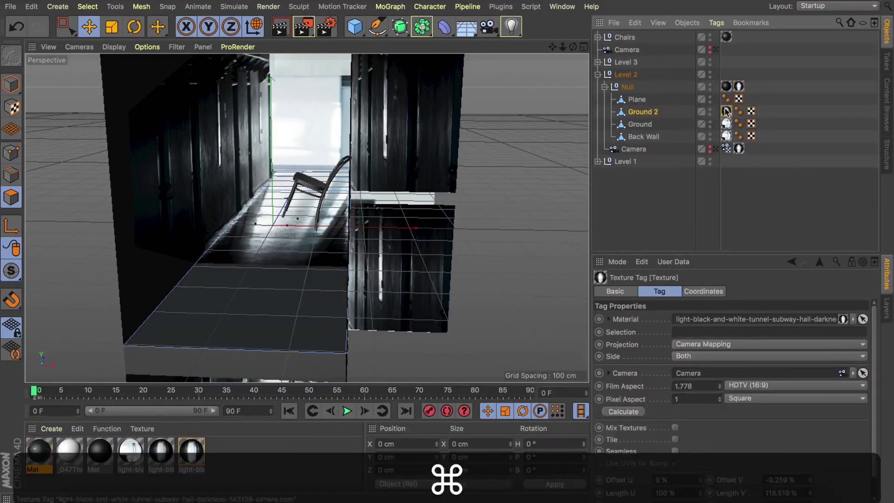
pyautogui.keyDown('super'); pyautogui.moveTo(727, 87); pyautogui.dragTo(655, 114); pyautogui.keyUp('super')
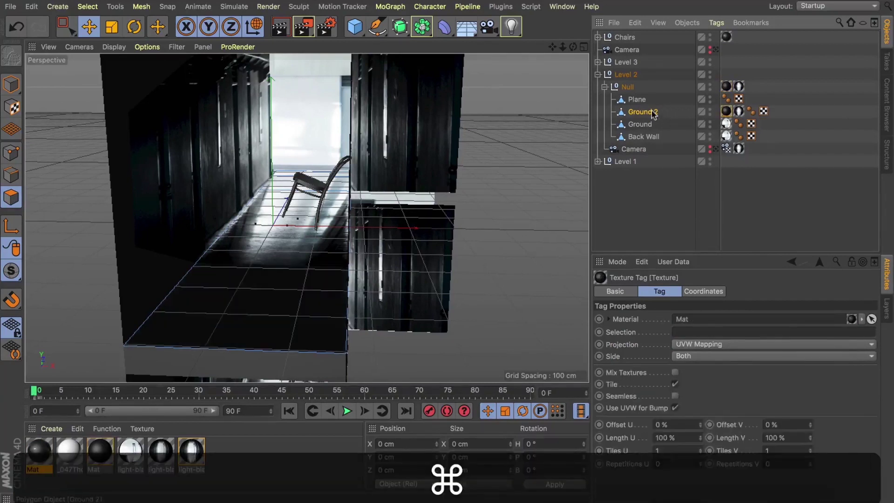
pyautogui.click(739, 111)
pyautogui.click(727, 111)
pyautogui.click(739, 112)
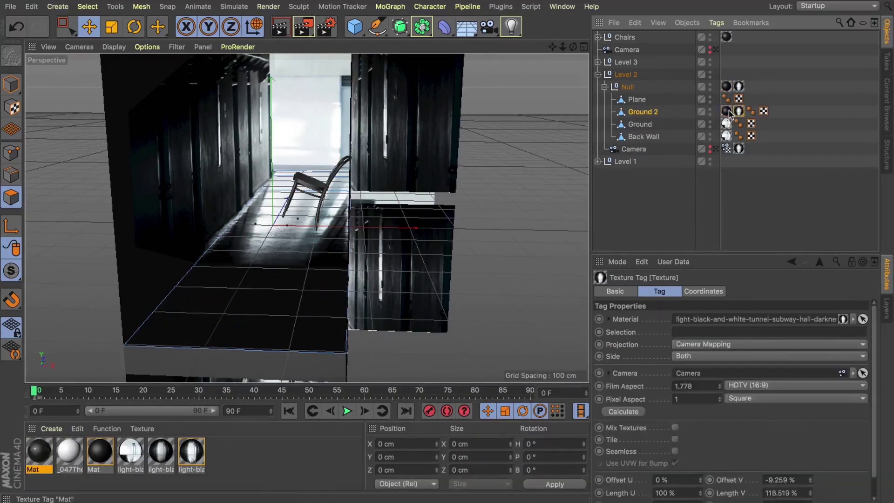
# Duplicate the light-black-and-white-tunnel material used on Ground 2 and add a Beckmann reflectance layer to the copy
pyautogui.click(199, 458)
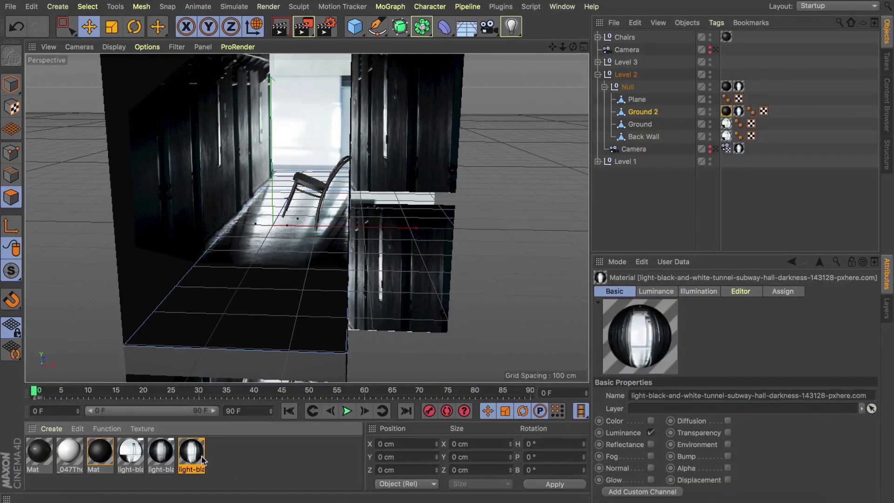
pyautogui.press('super+v')
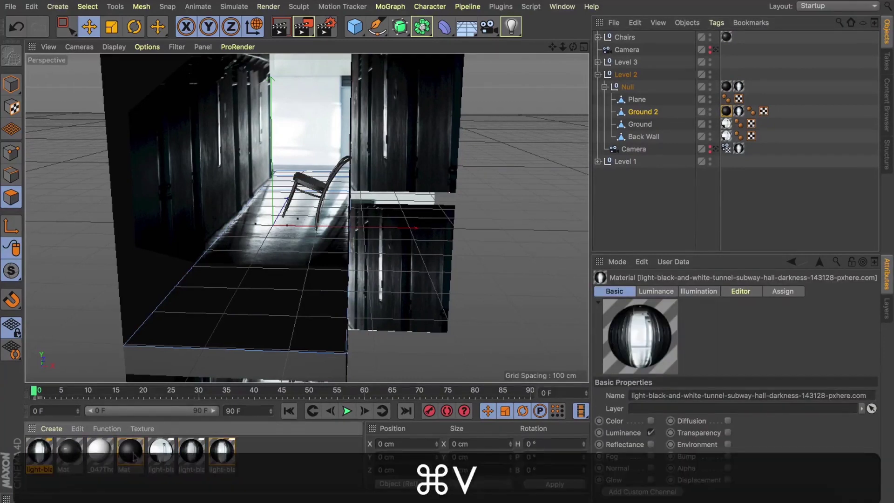
pyautogui.doubleClick(39, 450)
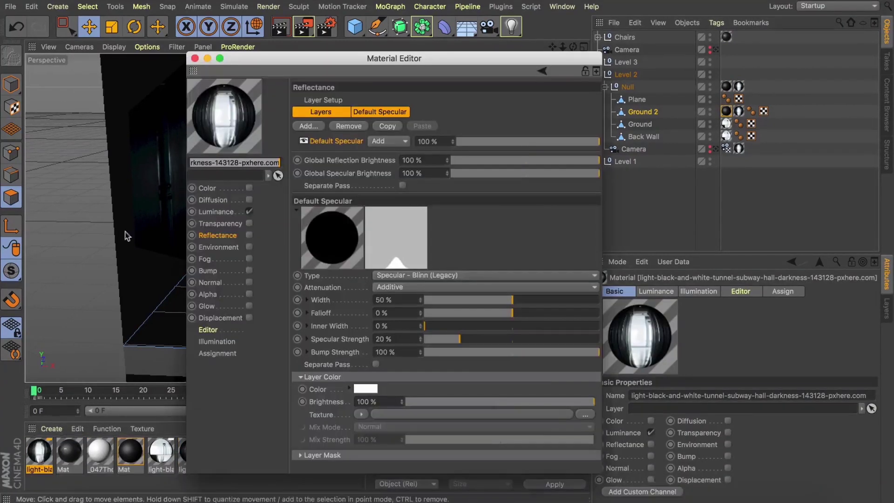
pyautogui.click(307, 126)
pyautogui.click(329, 135)
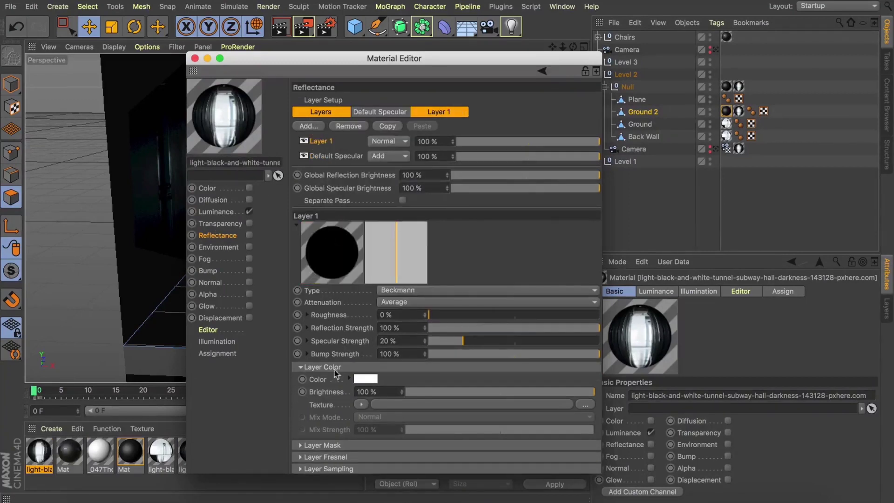
# Enable Reflectance on the tunnel material copy, with Layer 1 set to a Dielectric Fresnel and 50% strength
pyautogui.click(326, 457)
pyautogui.click(373, 469)
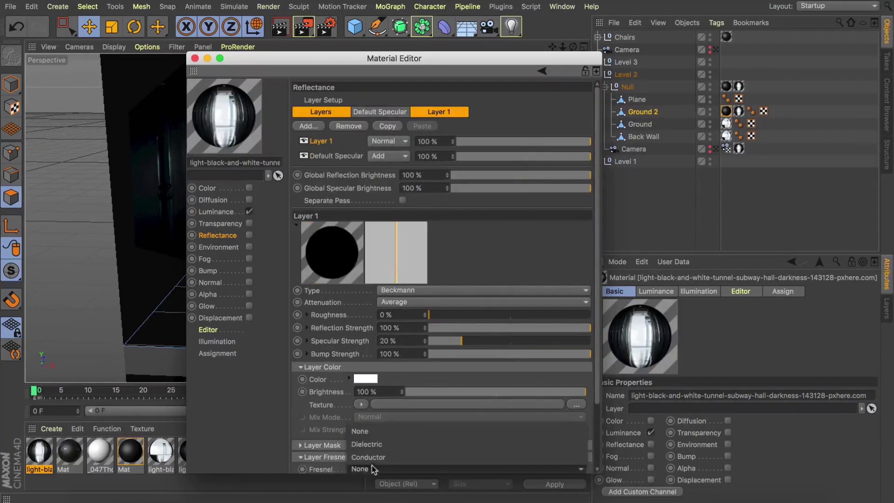
pyautogui.click(393, 439)
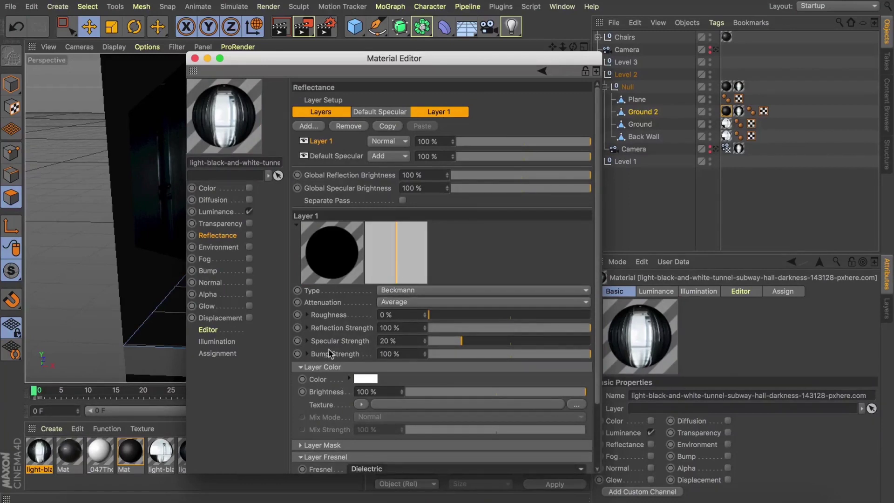
pyautogui.click(249, 236)
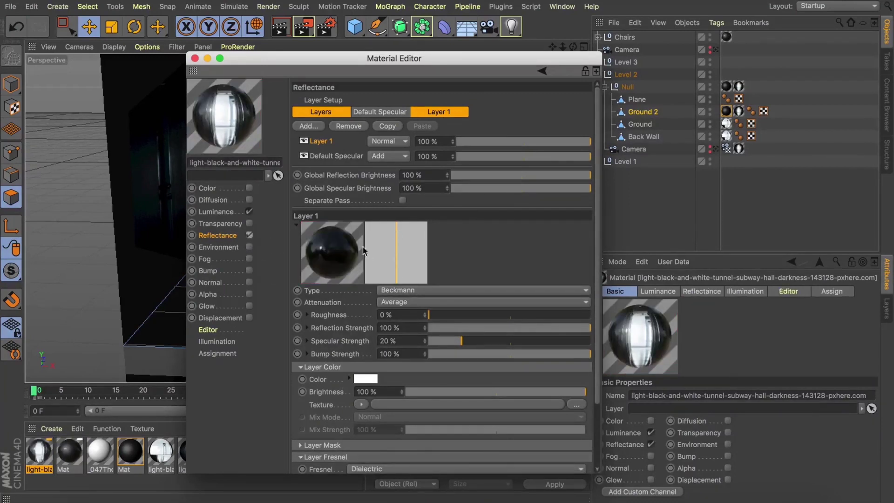
pyautogui.click(524, 143)
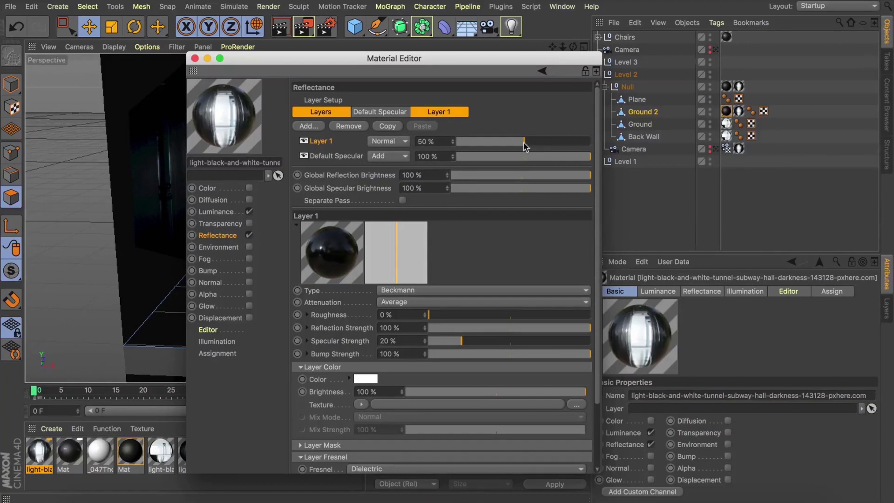
pyautogui.click(195, 59)
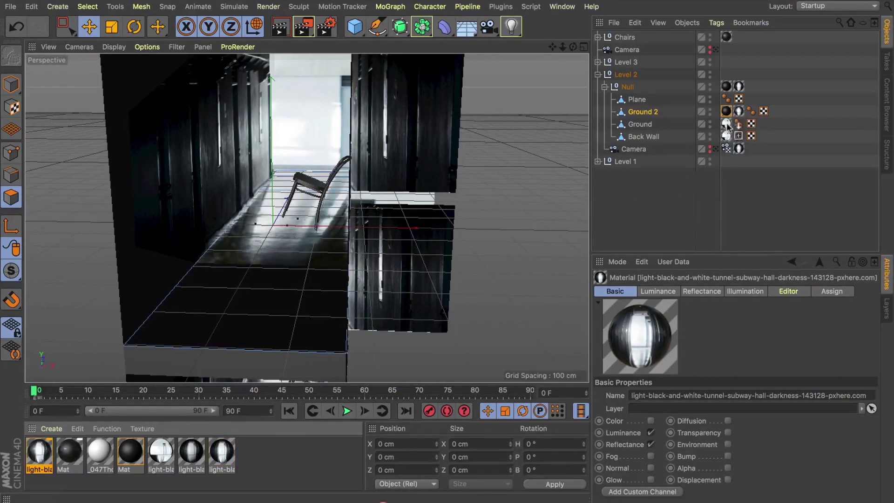
# Replace the materials in Ground 2's texture tags with their reflective copies and render the view through the main camera
pyautogui.moveTo(726, 111); pyautogui.dragTo(727, 112)
pyautogui.click(717, 50)
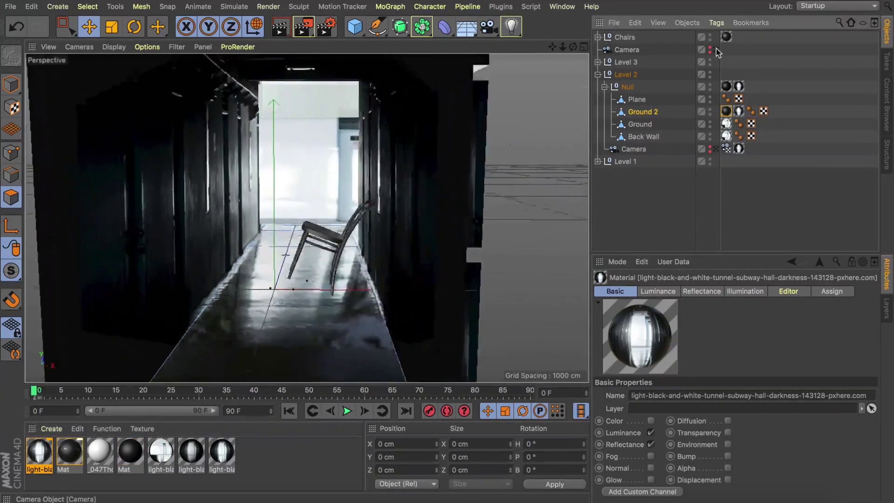
pyautogui.click(279, 29)
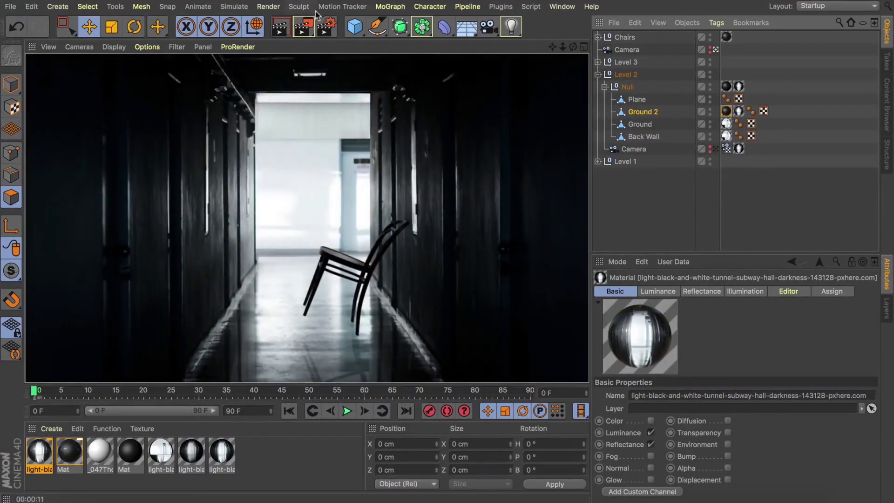
# Collapse the Level 2 hierarchy and render the camera view at frame 28 to examine the floor reflections
pyautogui.hotkey('ctrl', 'z')
pyautogui.click(629, 99)
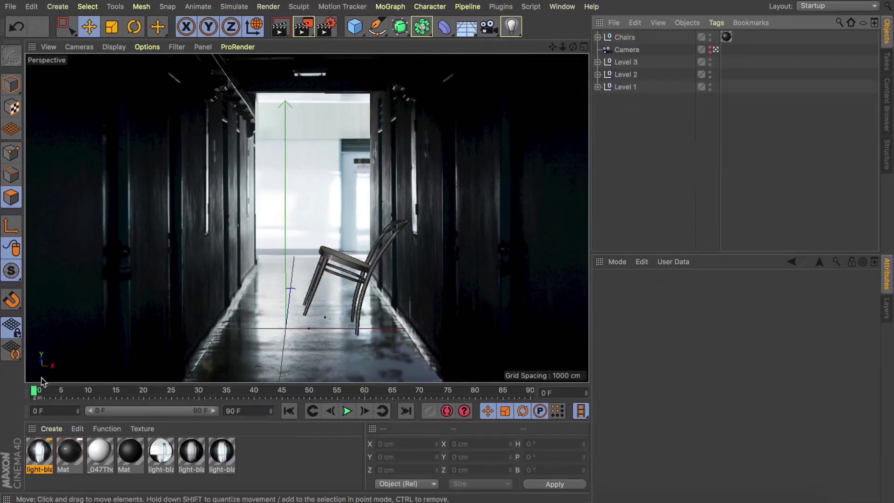
pyautogui.moveTo(33, 392); pyautogui.dragTo(191, 390)
pyautogui.hotkey('ctrl', 'r')
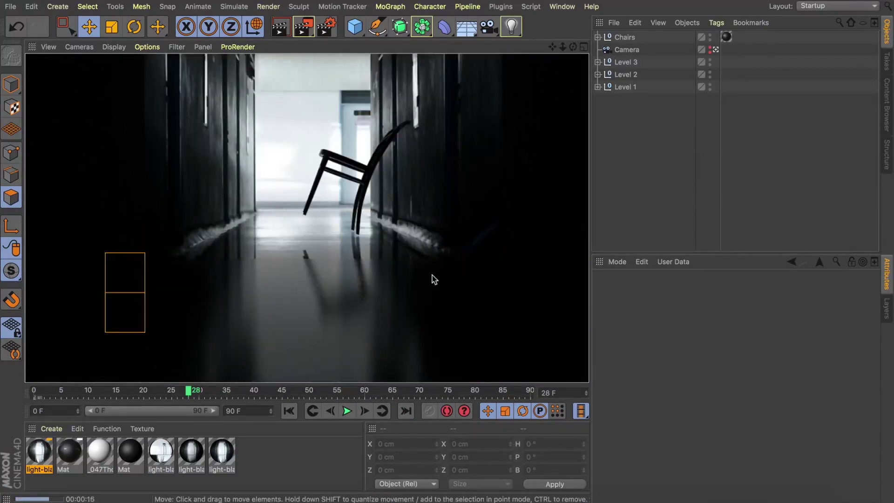
# Duplicate the reflective Mat material and set the copy's Layer 1 roughness to 0%
pyautogui.click(69, 455)
pyautogui.press('super+c')
pyautogui.press('super+v')
pyautogui.doubleClick(39, 450)
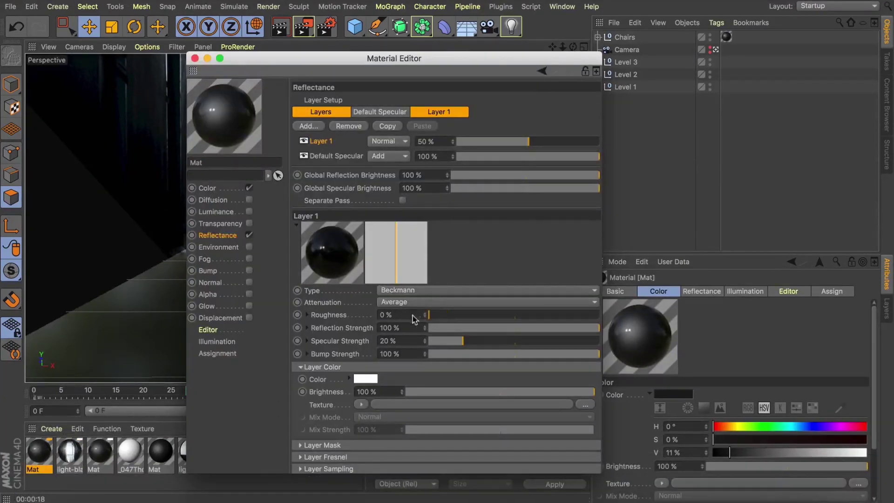
pyautogui.click(195, 58)
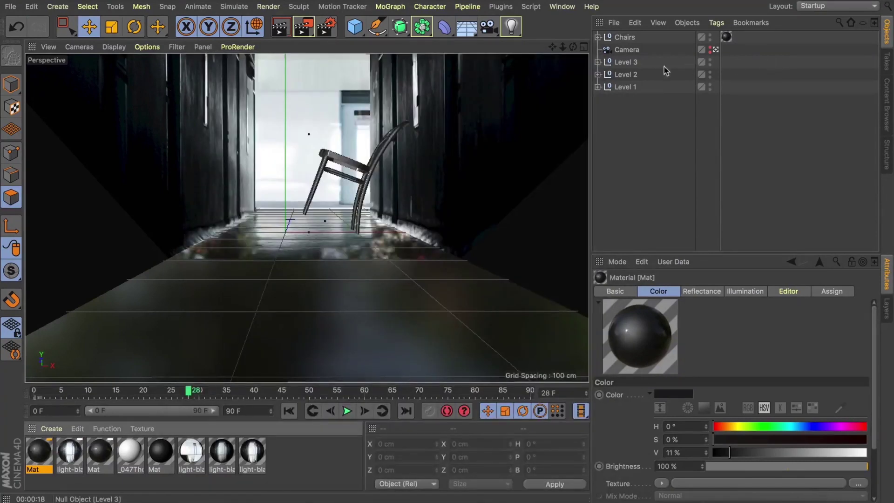
# Replace the Mat material in the texture tag of Level 2's Ground 2 with its 0% roughness copy and render the view
pyautogui.click(598, 74)
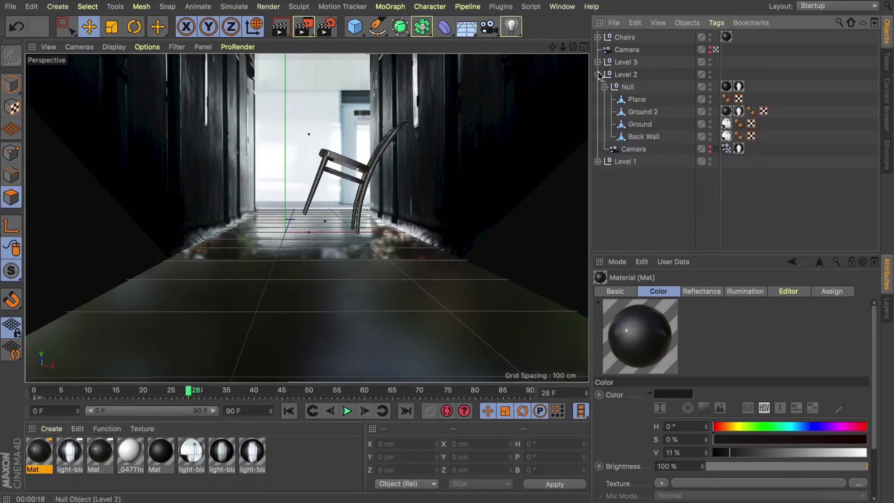
pyautogui.click(636, 113)
pyautogui.moveTo(38, 449); pyautogui.dragTo(651, 188)
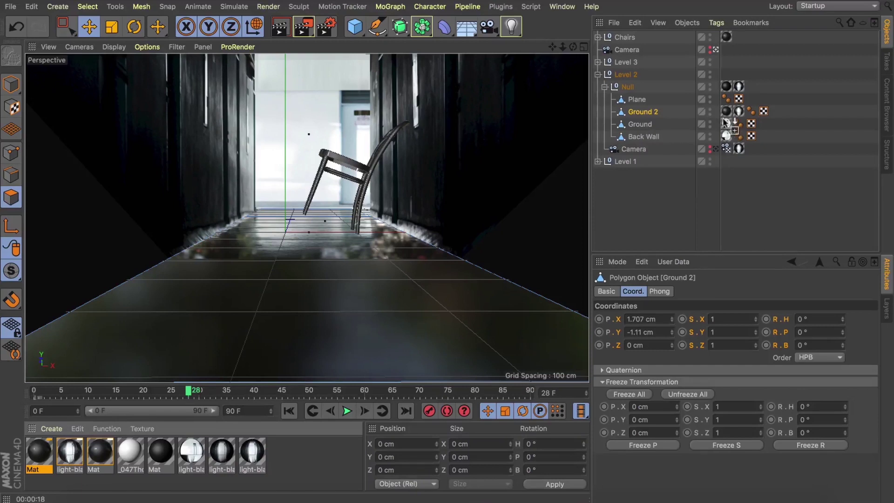
pyautogui.moveTo(726, 112); pyautogui.dragTo(726, 113)
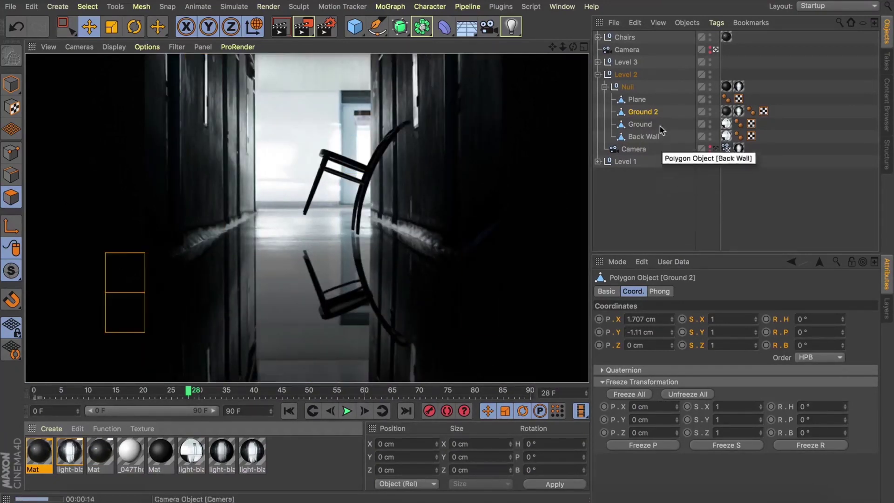
# Lower the Chairs null to about -206 cm in Y and render the camera view
pyautogui.click(619, 39)
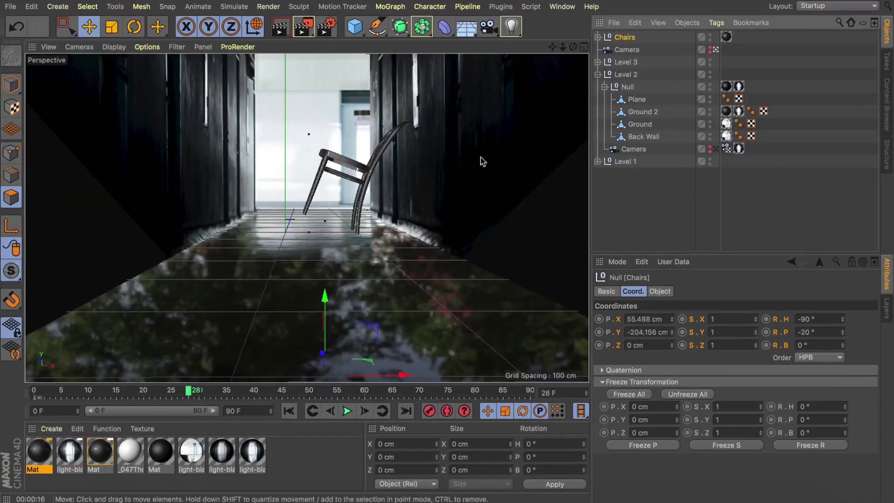
pyautogui.moveTo(325, 298); pyautogui.dragTo(325, 302)
pyautogui.click(282, 28)
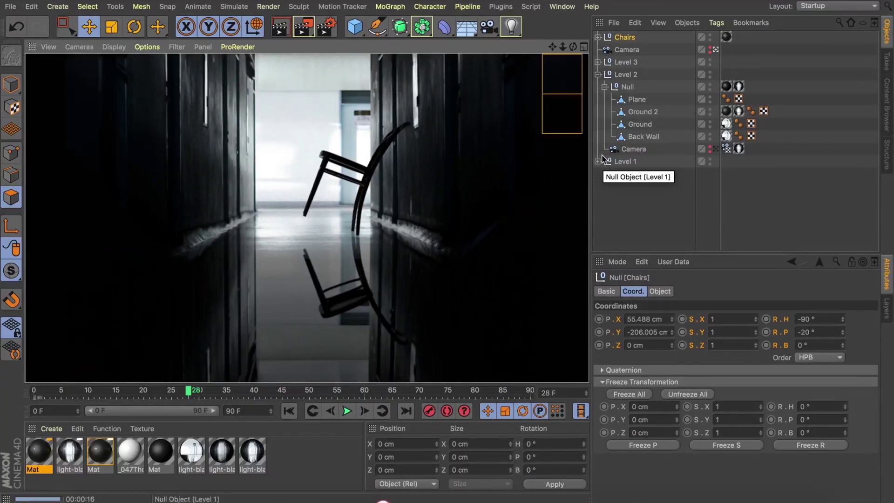
# Duplicate the Level 2 null, rename the copy as Level 1, and delete the old Level 1
pyautogui.keyDown('super'); pyautogui.moveTo(622, 75); pyautogui.dragTo(622, 80); pyautogui.keyUp('super')
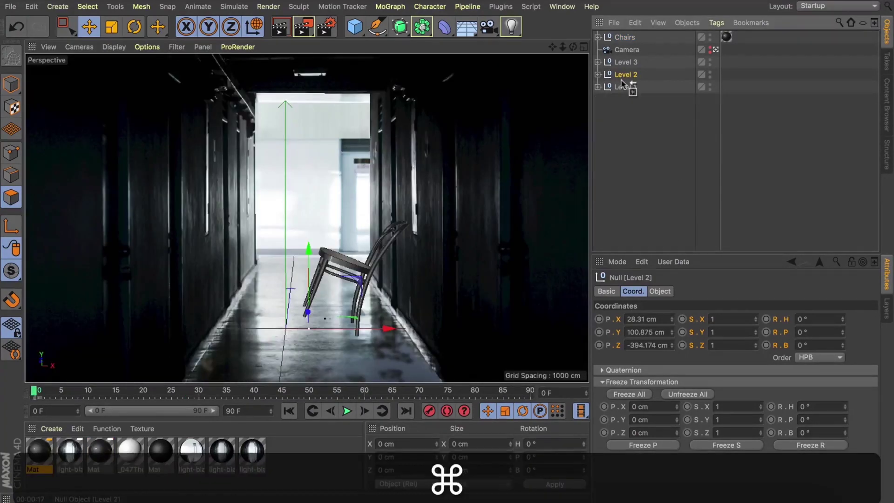
pyautogui.doubleClick(632, 87)
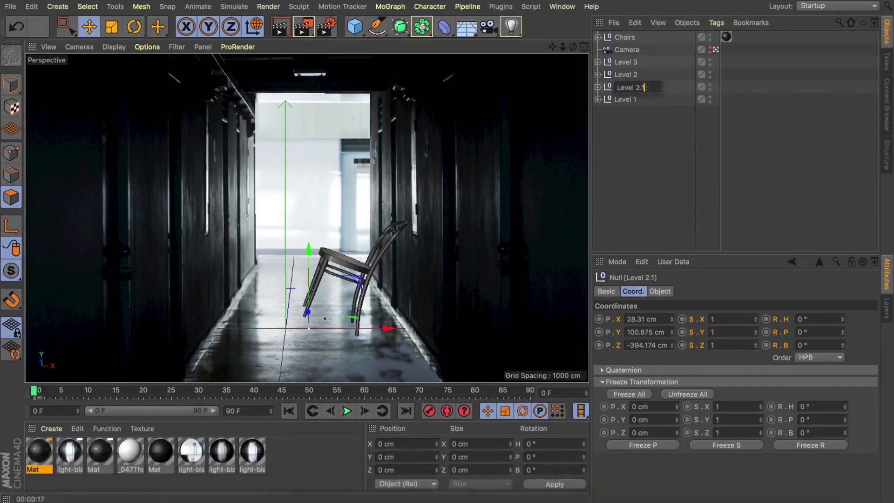
pyautogui.press('BackSpace')
pyautogui.press('BackSpace')
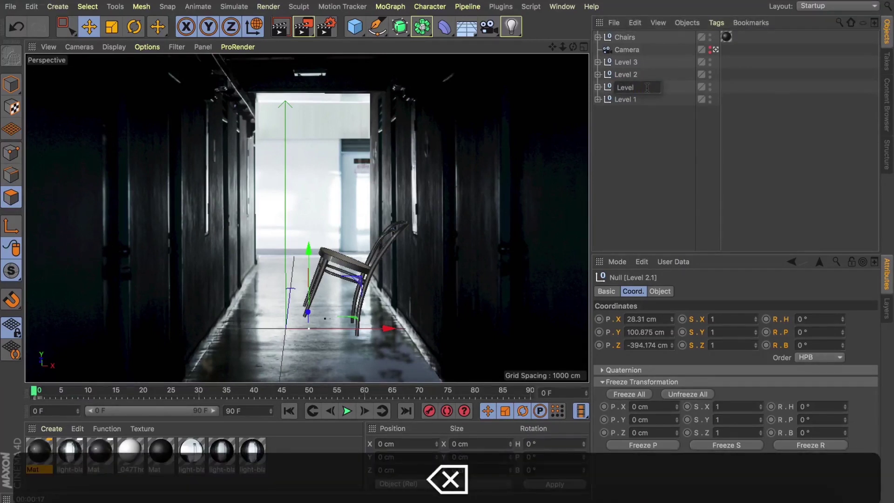
pyautogui.write('1')
pyautogui.press('Return')
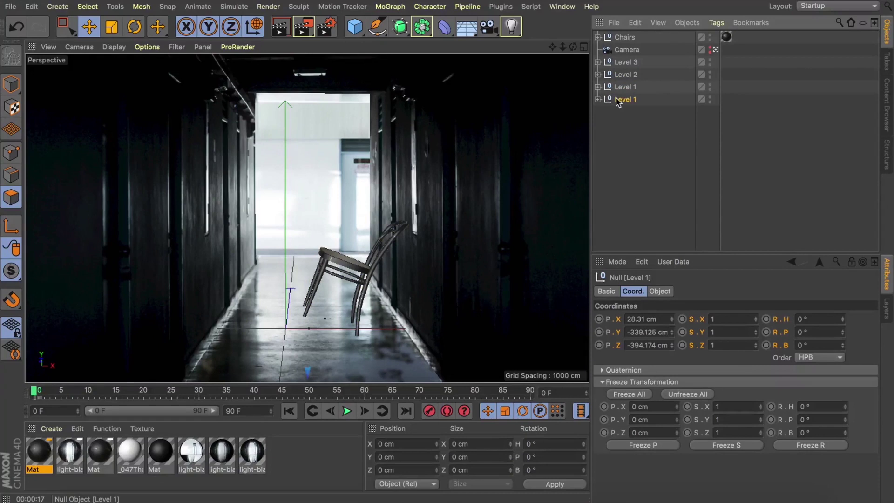
pyautogui.press('BackSpace')
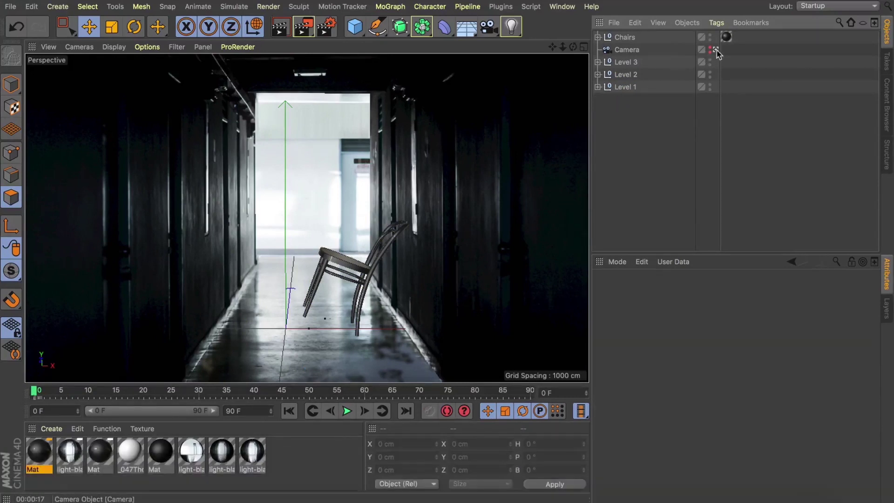
# Move the new Level 1 down 440 cm in Y outside the camera view, and return to the main camera
pyautogui.click(716, 50)
pyautogui.moveTo(572, 46); pyautogui.dragTo(489, 49)
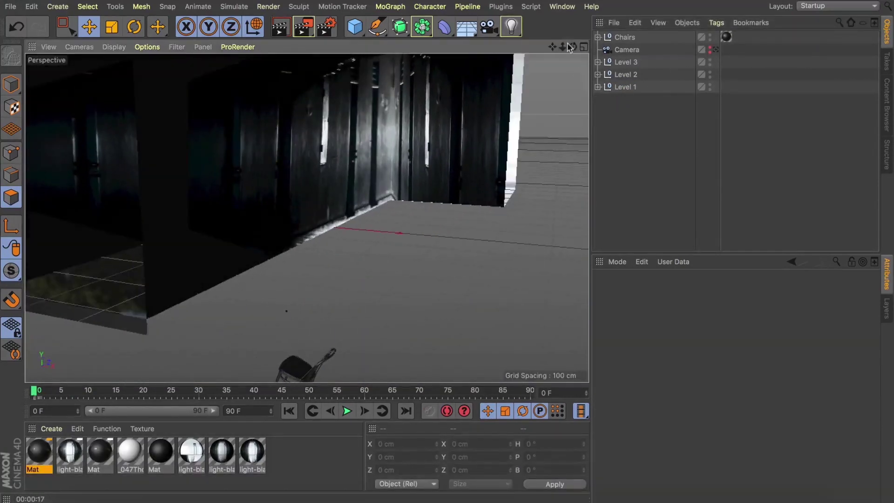
pyautogui.keyDown('alt'); pyautogui.moveTo(522, 122); pyautogui.dragTo(470, 122, button='right'); pyautogui.keyUp('alt')
pyautogui.click(623, 87)
pyautogui.keyDown('shift'); pyautogui.moveTo(214, 126); pyautogui.dragTo(233, 293); pyautogui.keyUp('shift')
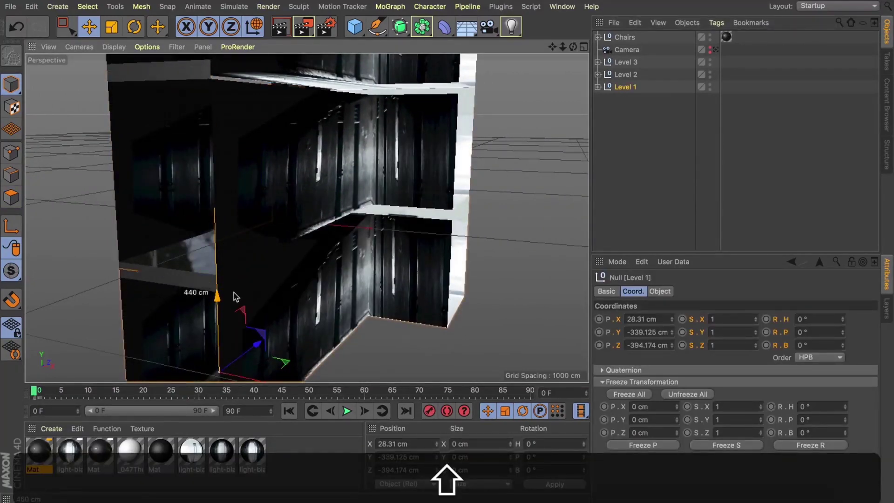
pyautogui.moveTo(572, 47); pyautogui.dragTo(645, 55)
pyautogui.click(712, 50)
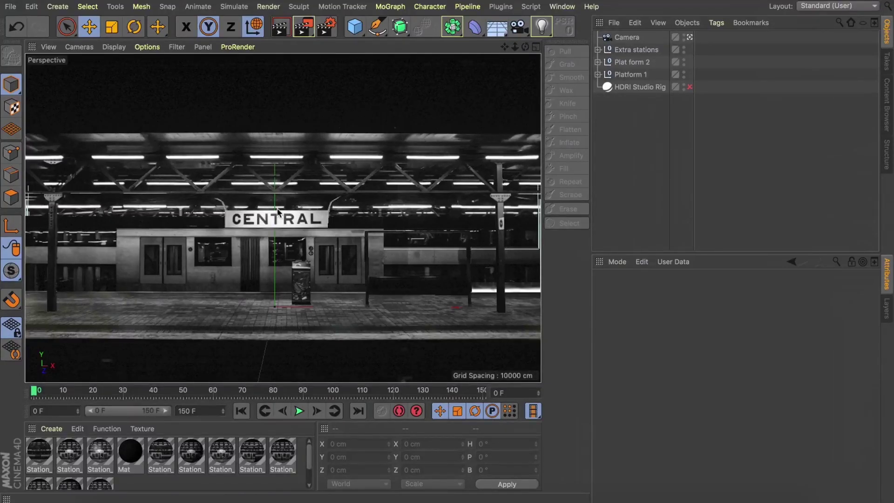
# Play the station scene's camera animation and examine the platform setup from outside the camera before returning to the camera view
pyautogui.click(300, 410)
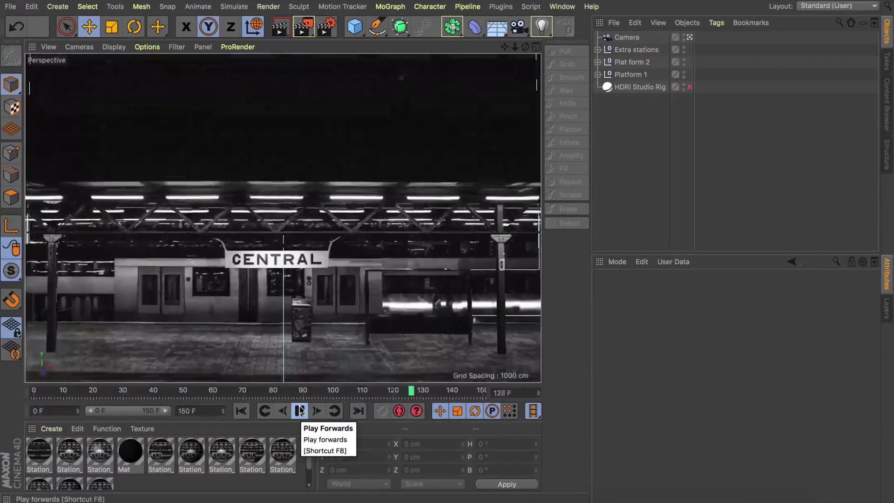
pyautogui.click(300, 410)
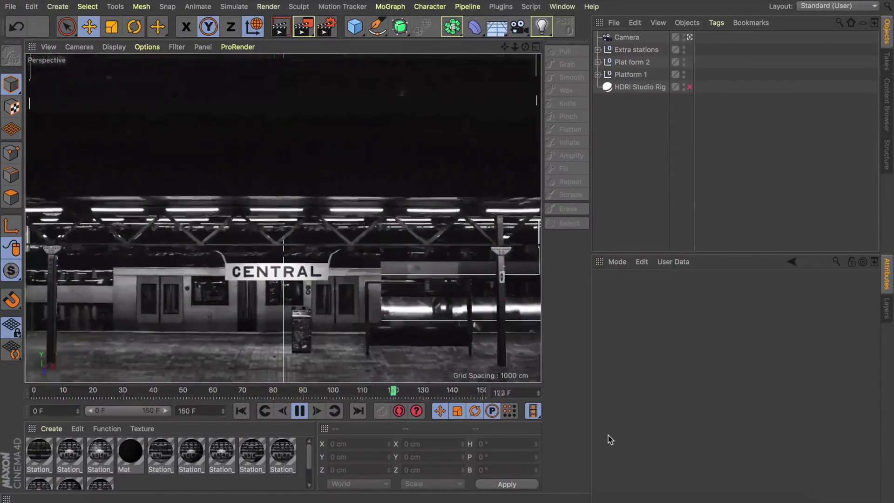
pyautogui.click(690, 37)
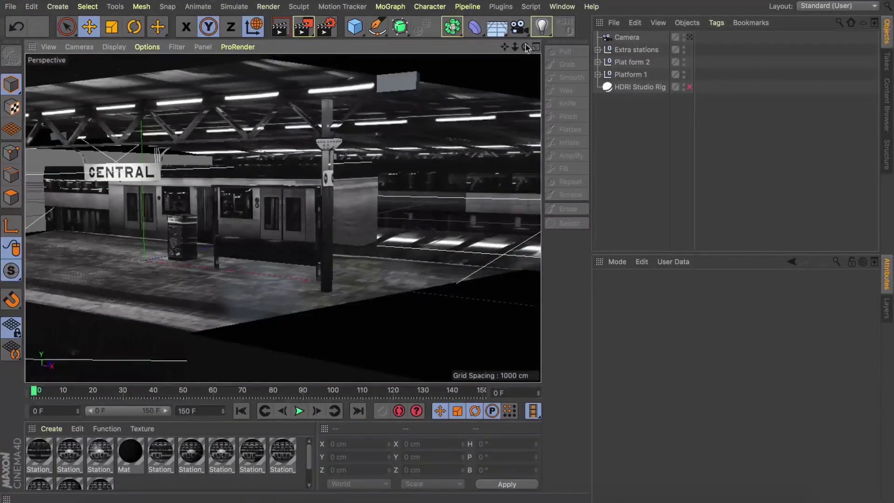
pyautogui.moveTo(526, 47); pyautogui.dragTo(545, 47)
pyautogui.moveTo(283, 218); pyautogui.dragTo(601, 2)
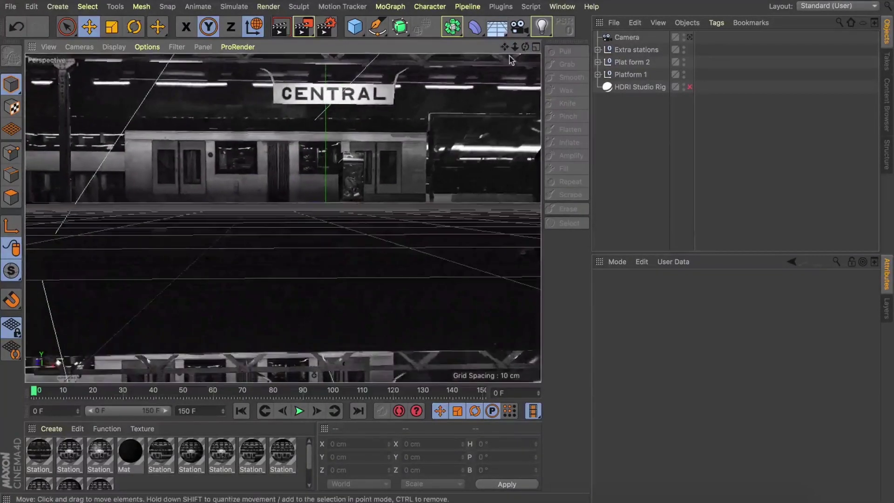
pyautogui.click(689, 37)
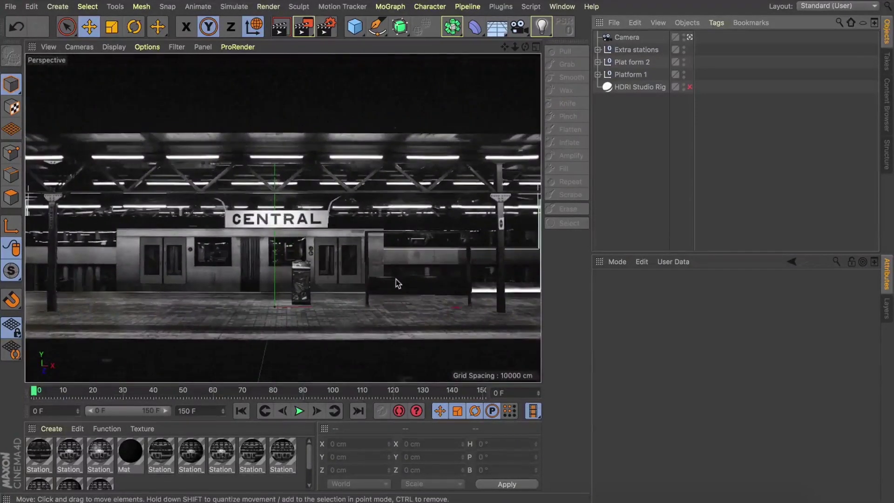